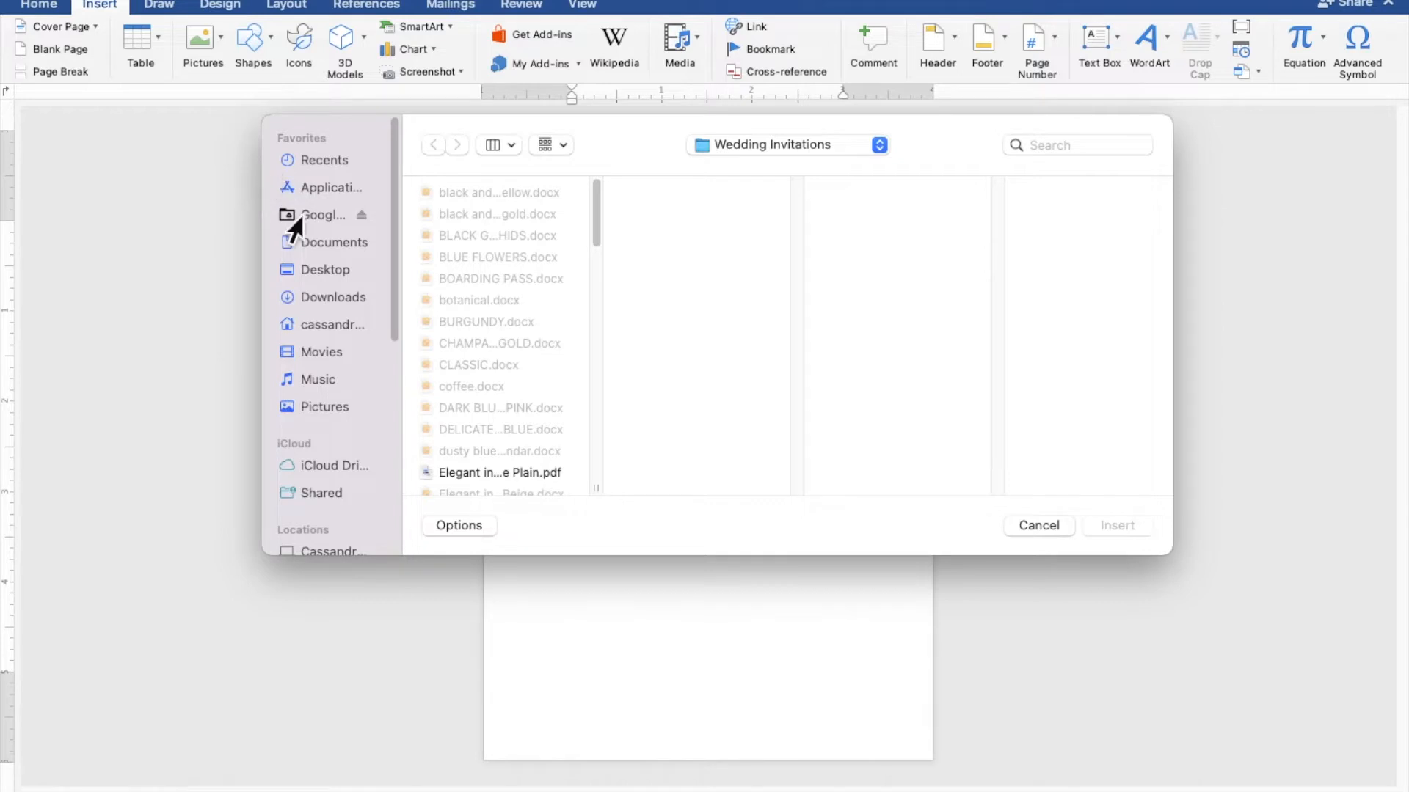
# Step: Insert GOLD LACE.png from the Desktop's GOLD LACE WED folder into the page
pyautogui.click(329, 273)
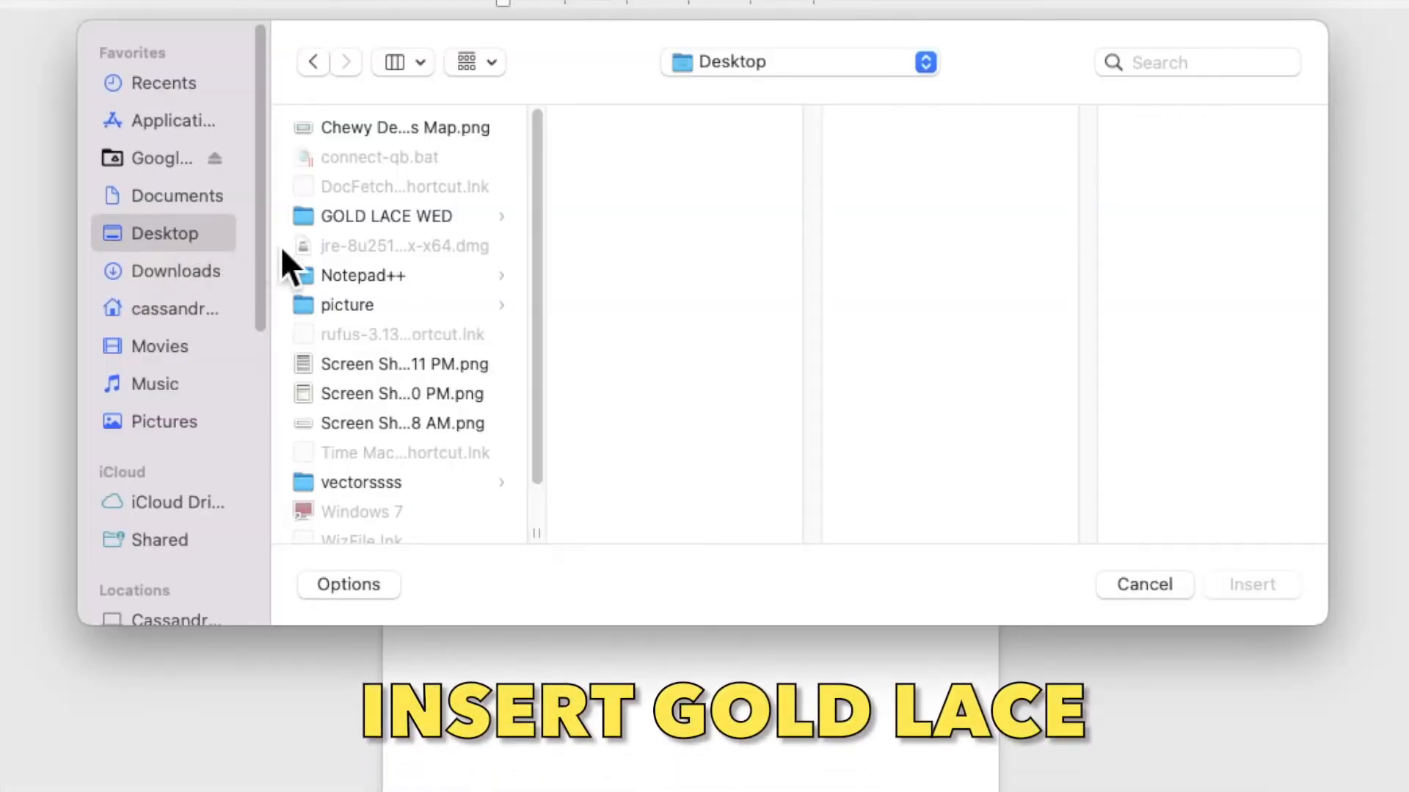
pyautogui.click(373, 222)
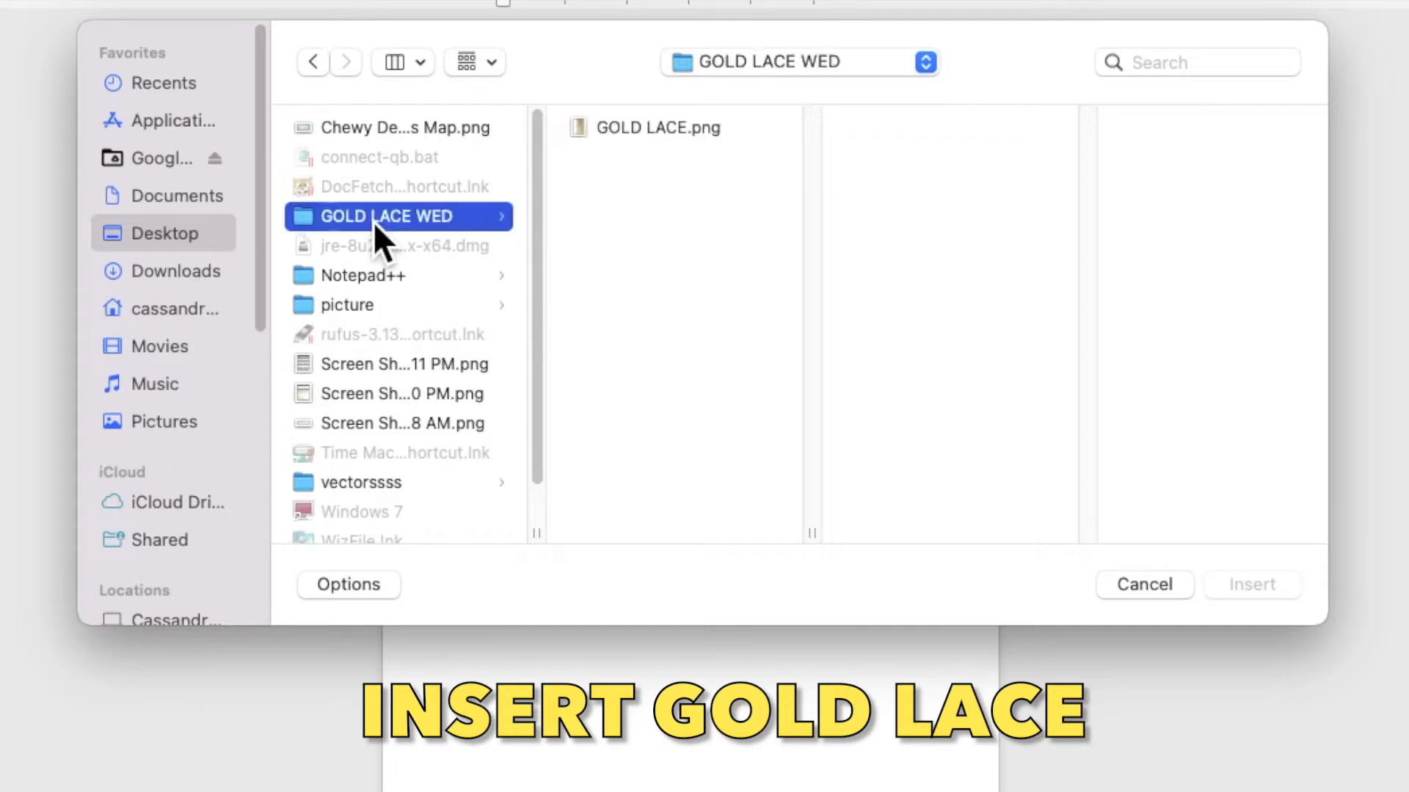
pyautogui.click(681, 132)
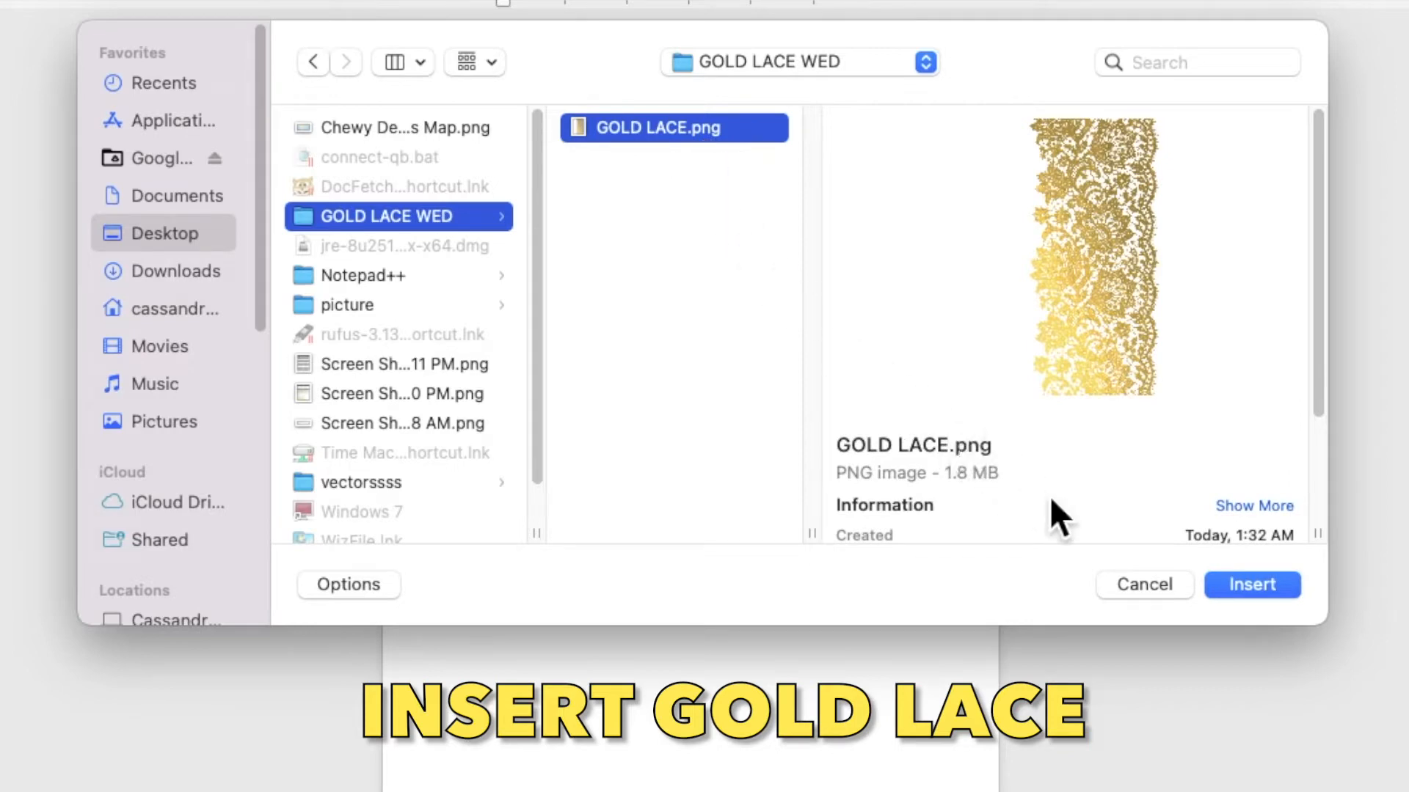
pyautogui.click(1247, 589)
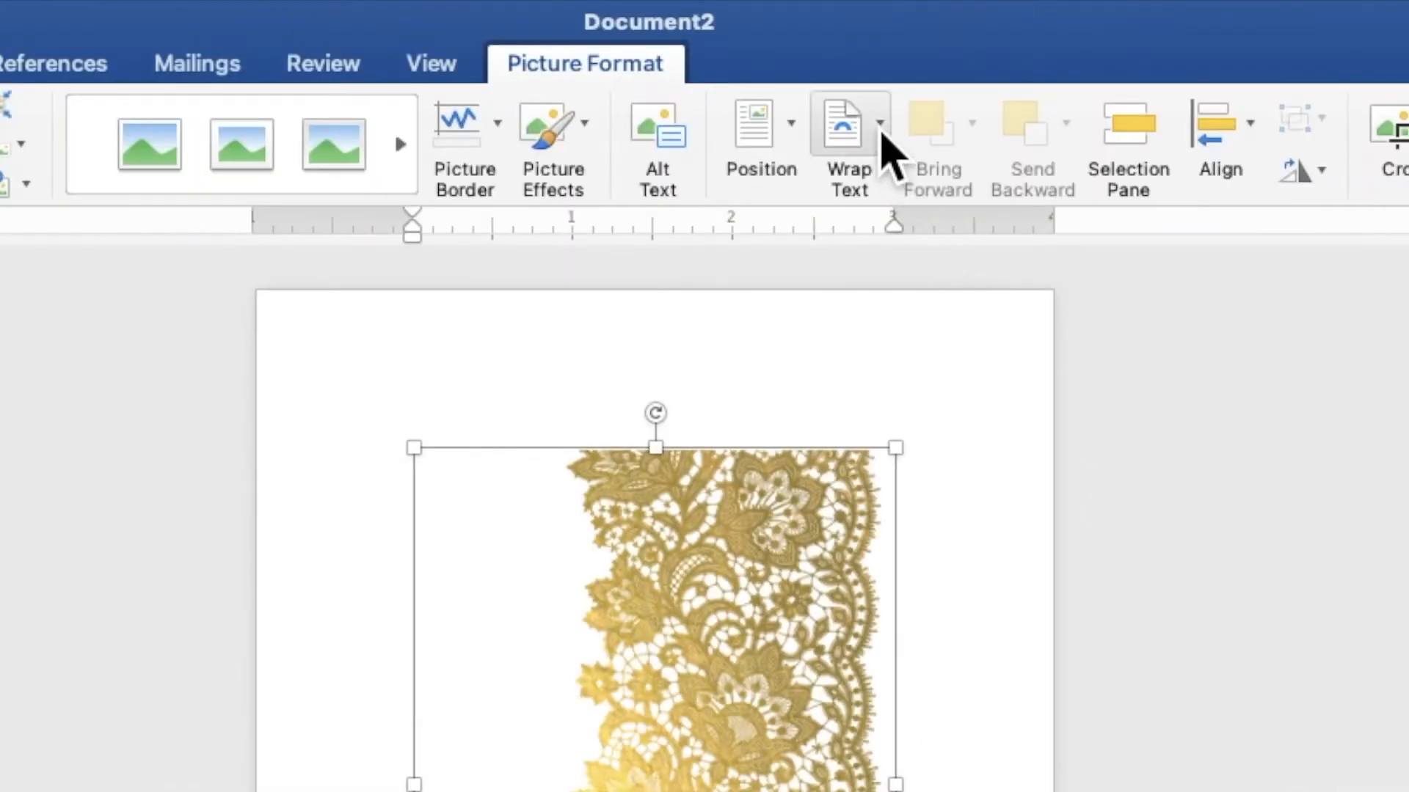
# Step: Put the lace behind text, rotate it horizontal, and stretch it across the page's top edge
pyautogui.click(835, 38)
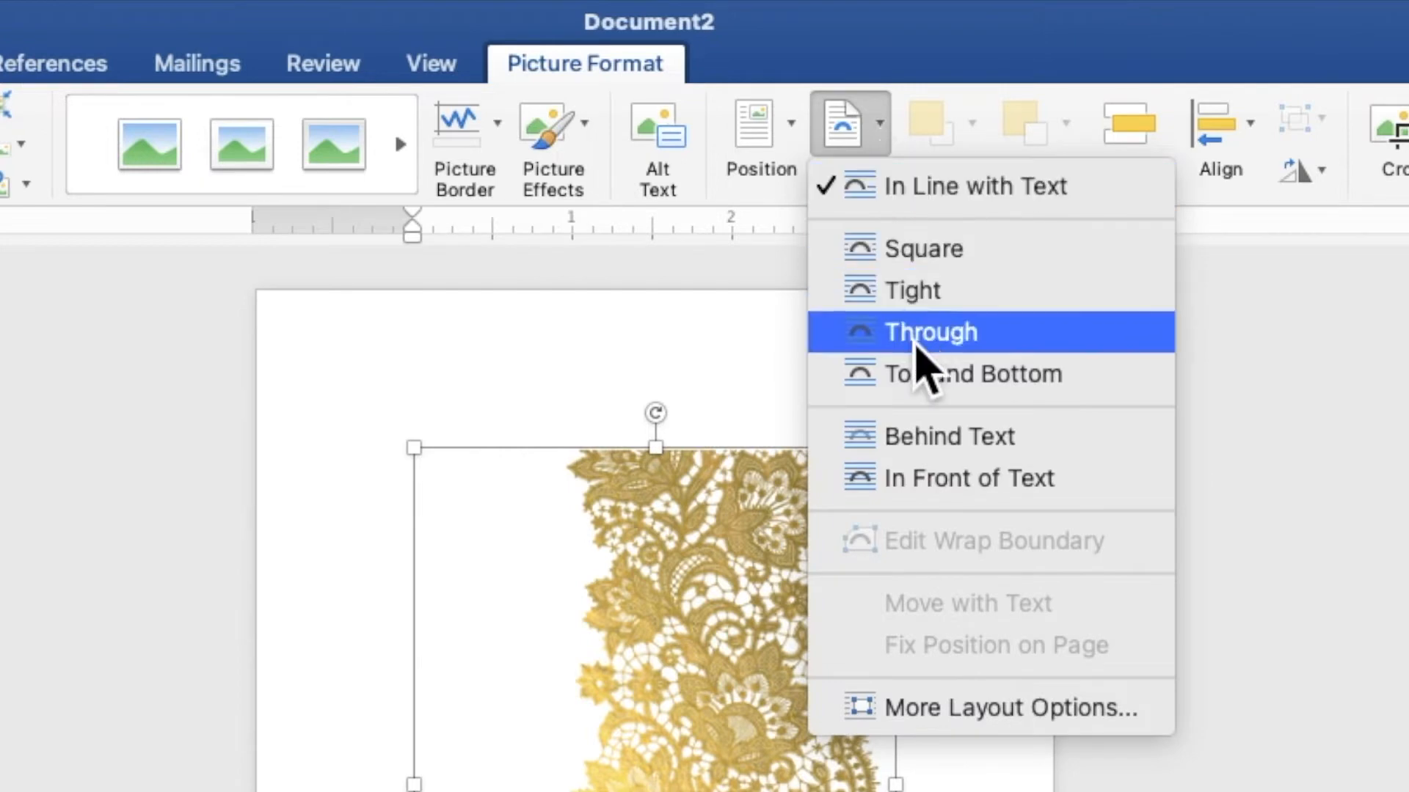
pyautogui.click(923, 440)
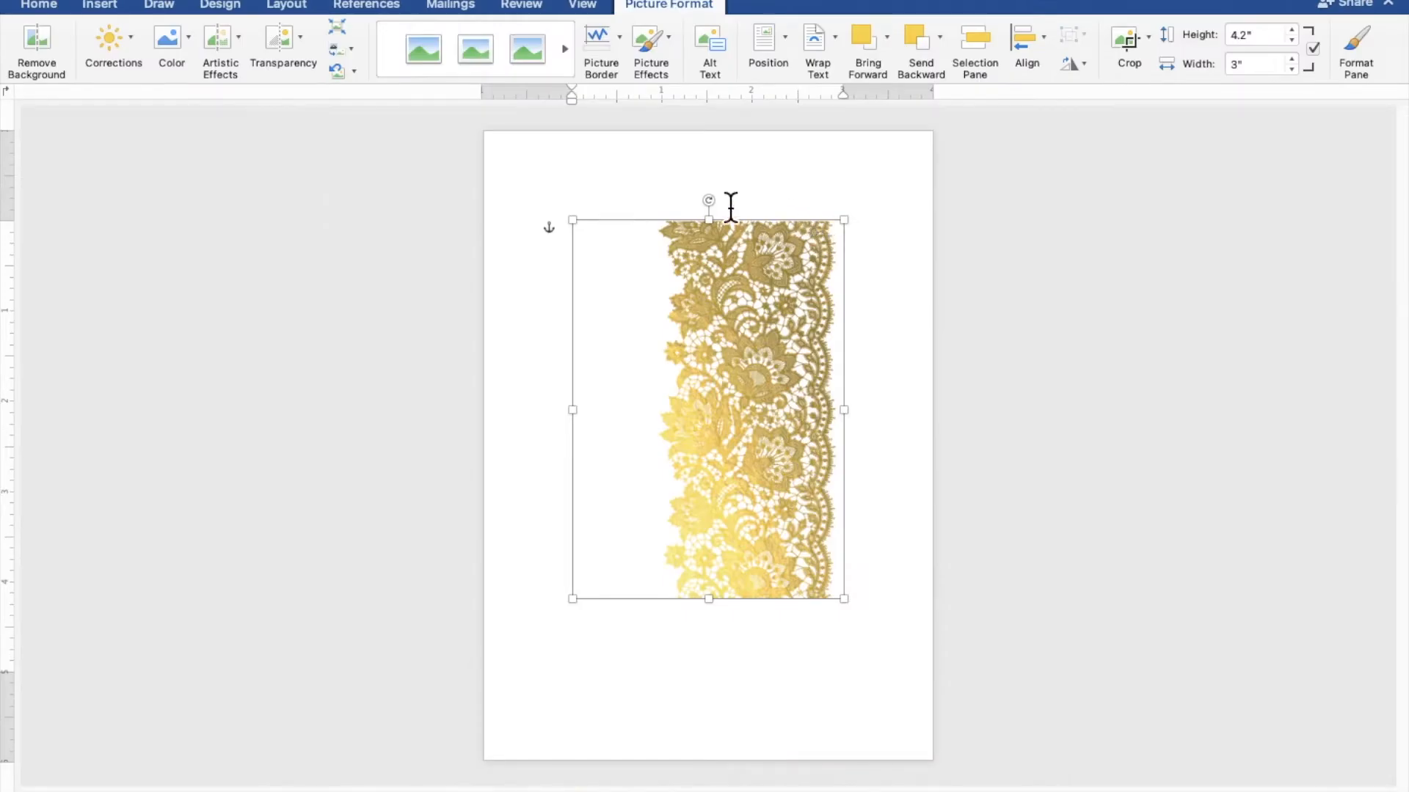
pyautogui.moveTo(713, 203); pyautogui.dragTo(580, 424)
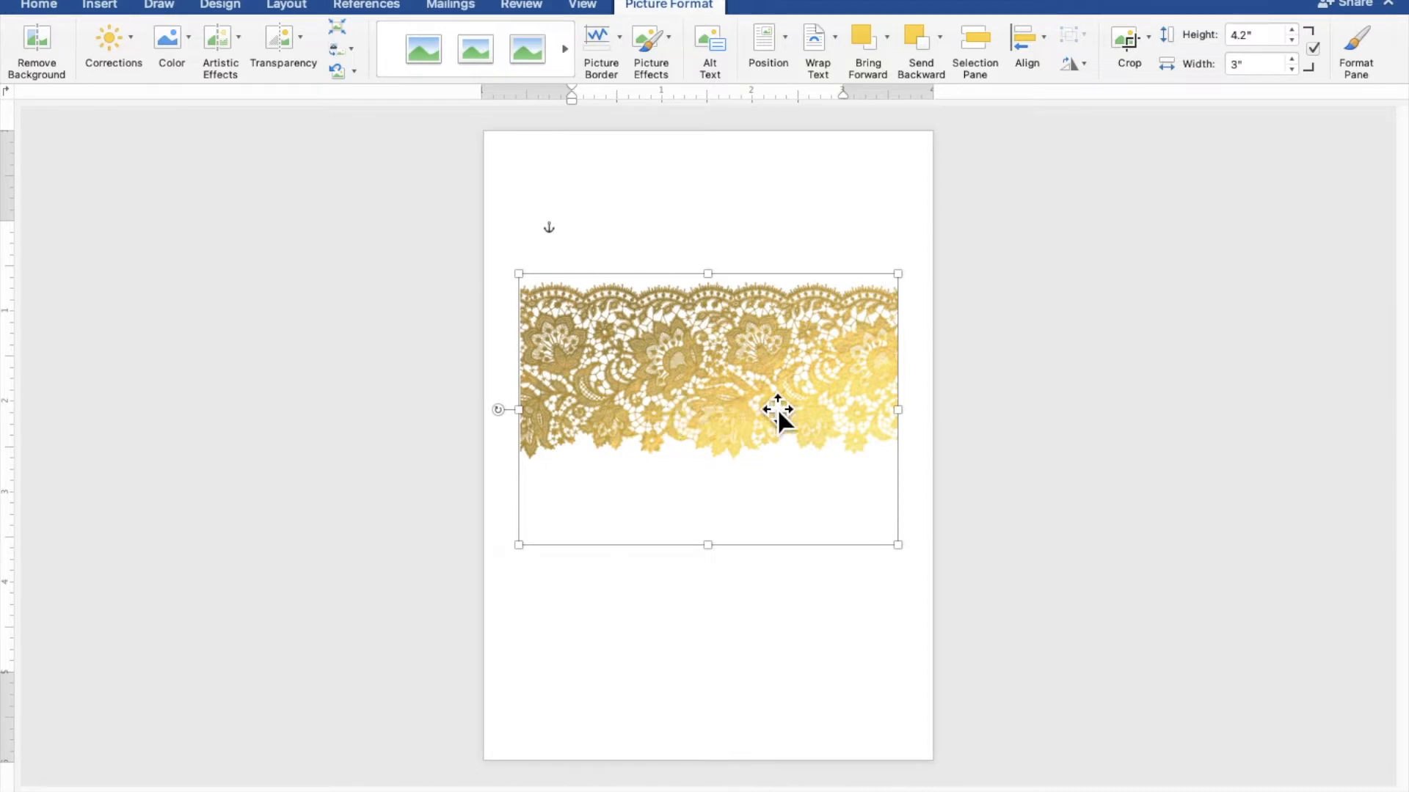
pyautogui.moveTo(777, 408); pyautogui.dragTo(738, 233)
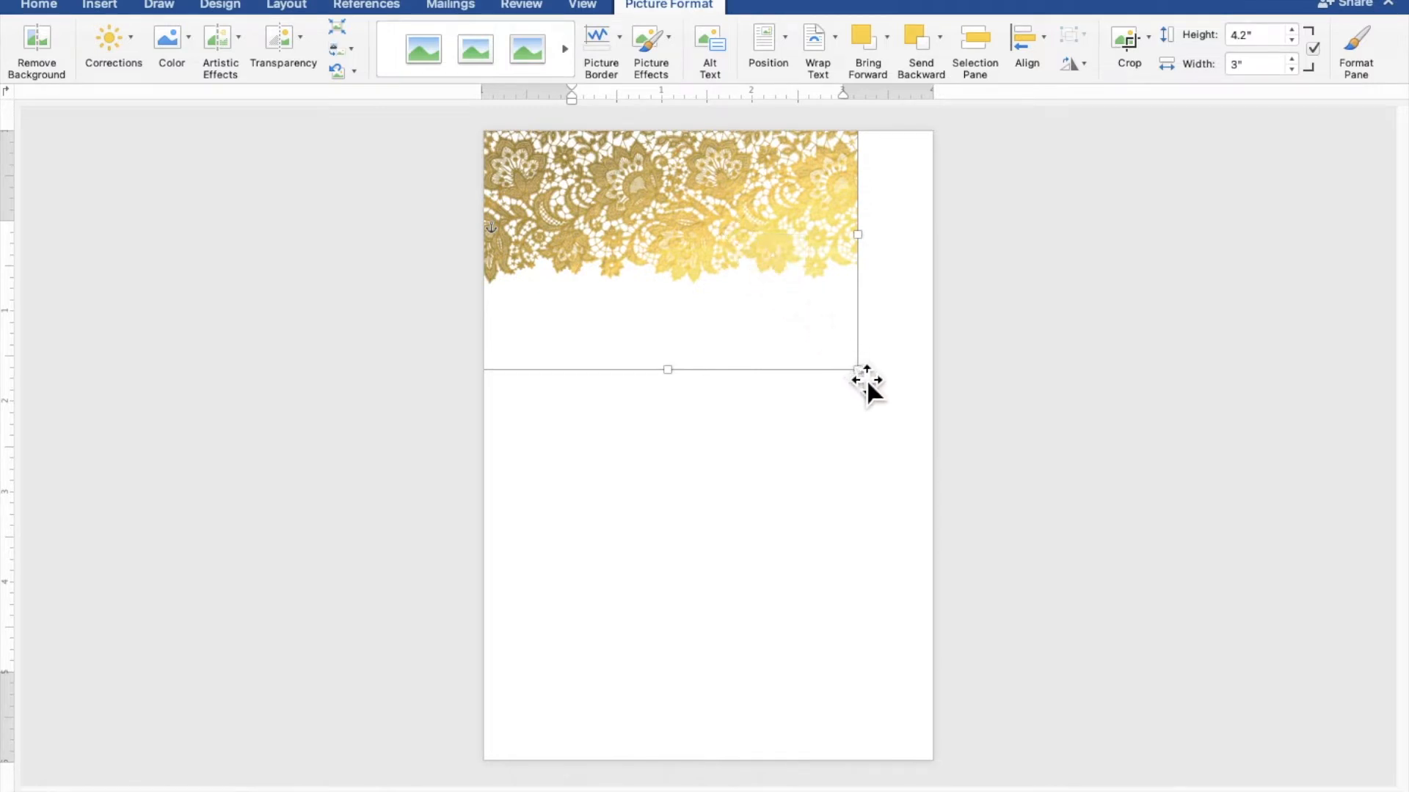
pyautogui.moveTo(872, 388); pyautogui.dragTo(914, 439)
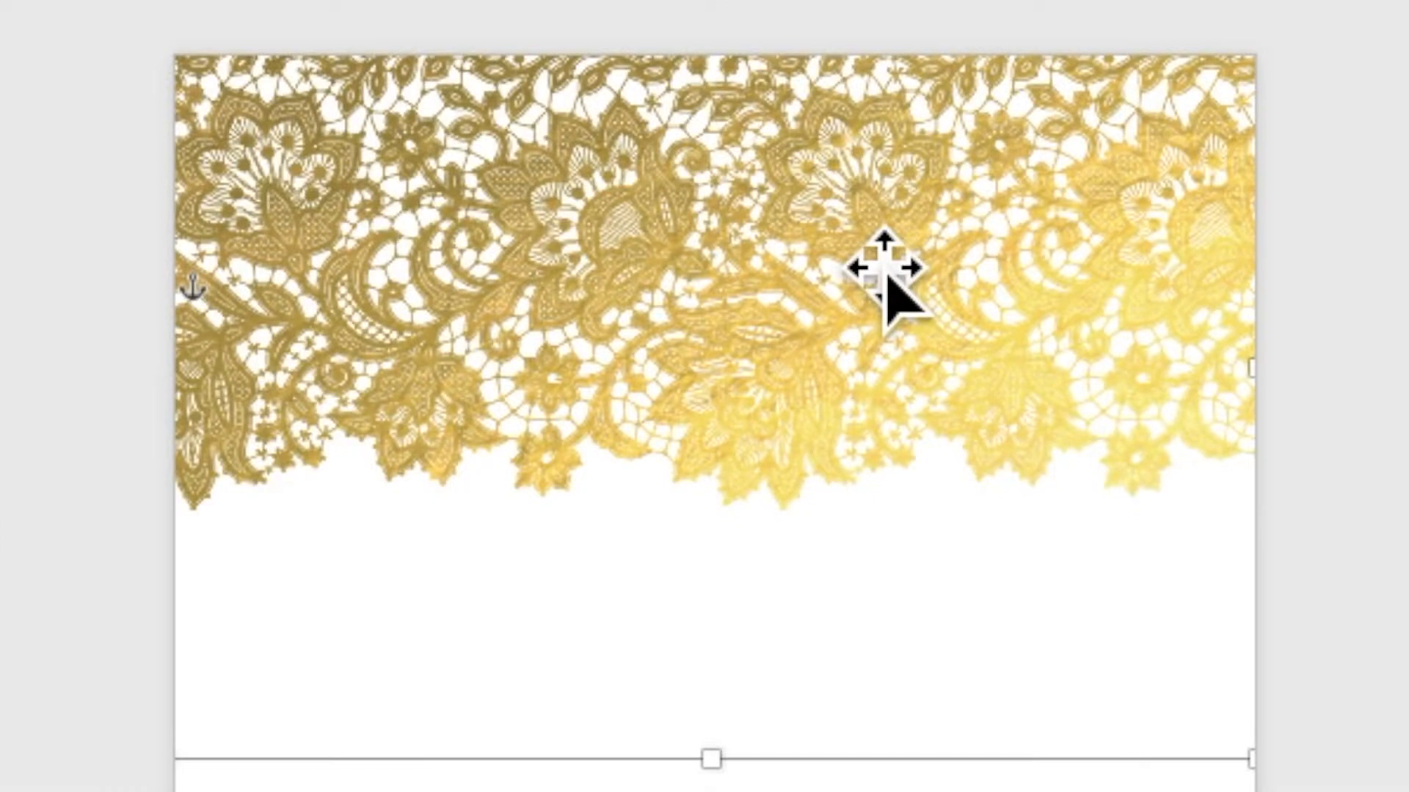
# Step: Copy and paste the lace picture, then drag the duplicate into the lower half of the page
pyautogui.rightClick(856, 231)
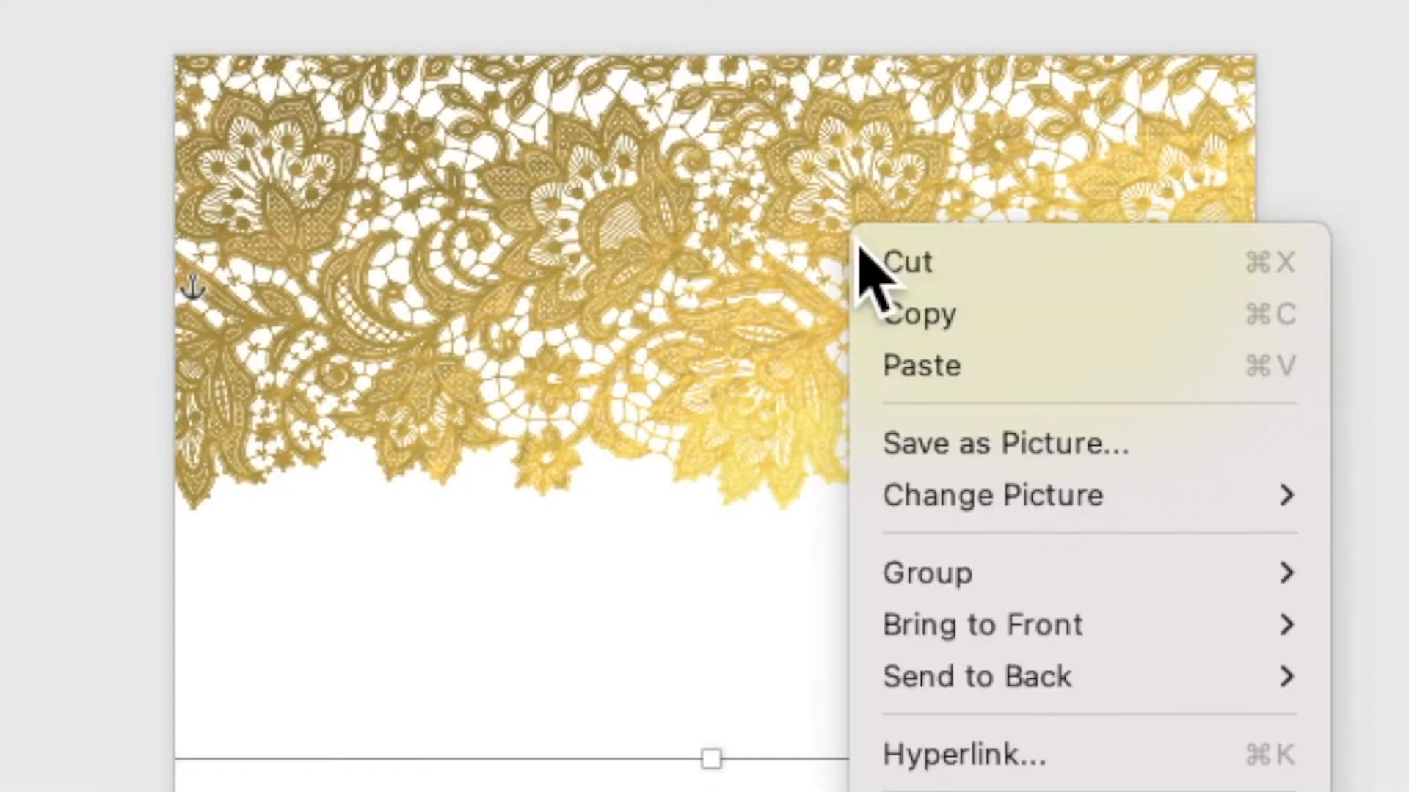
pyautogui.click(884, 323)
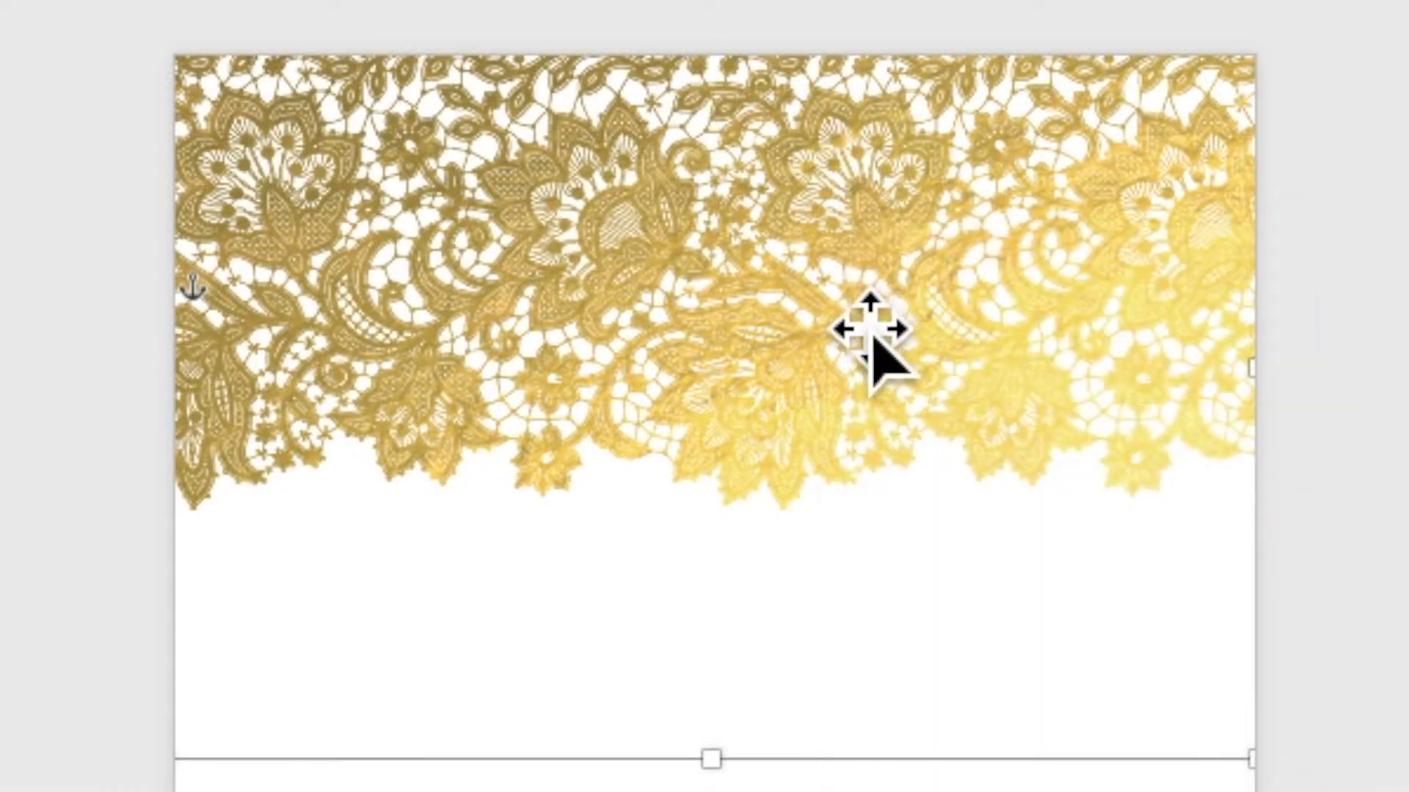
pyautogui.rightClick(664, 187)
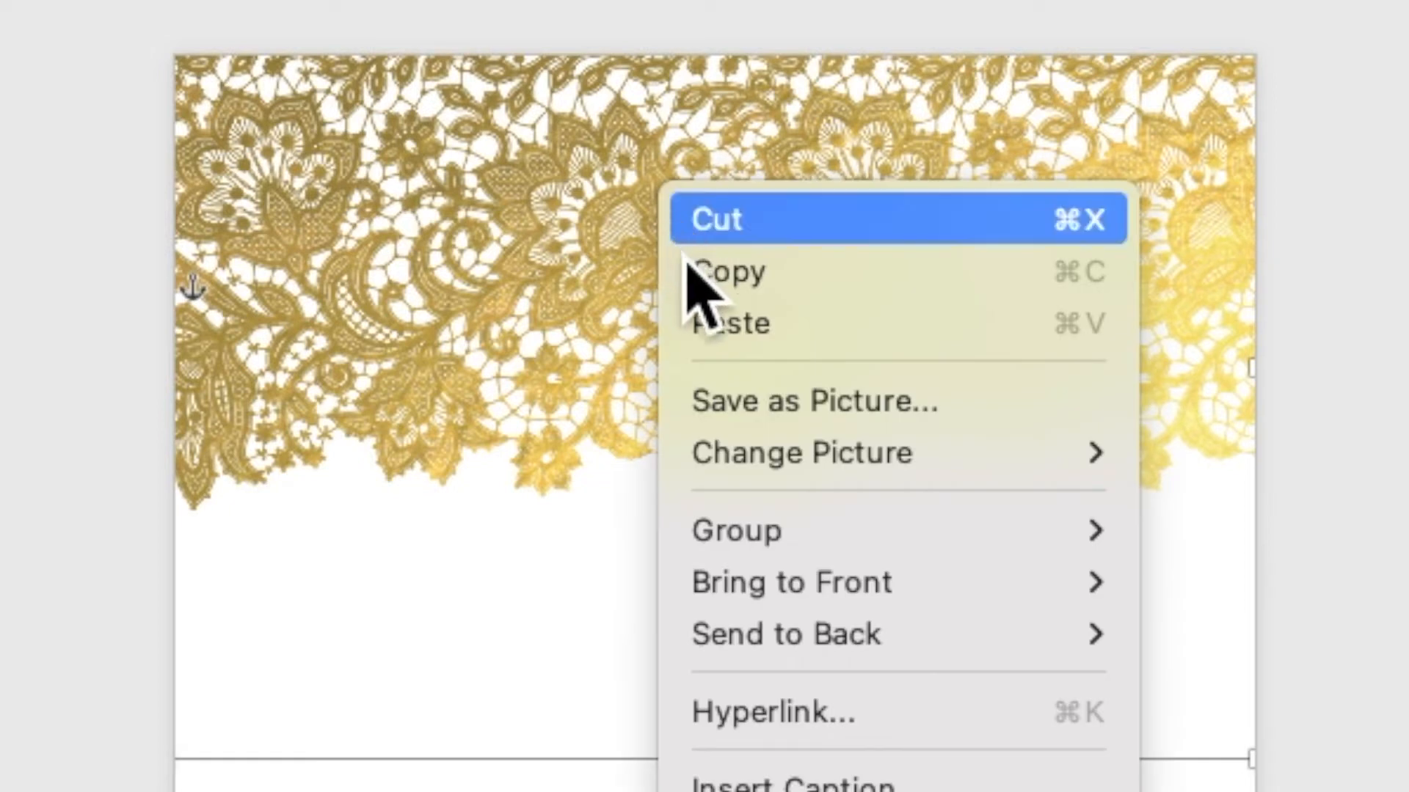
pyautogui.click(728, 326)
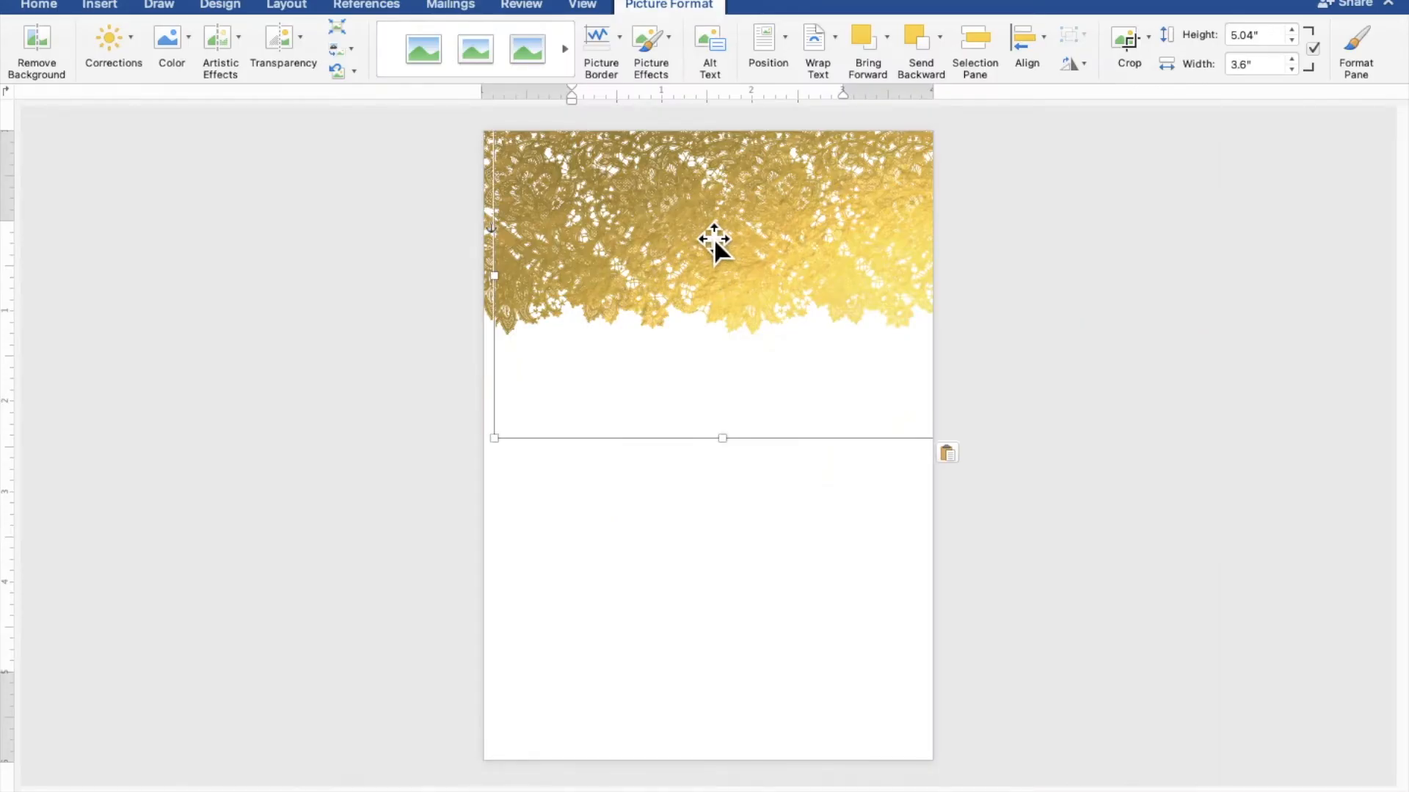
pyautogui.moveTo(713, 238); pyautogui.dragTo(690, 535)
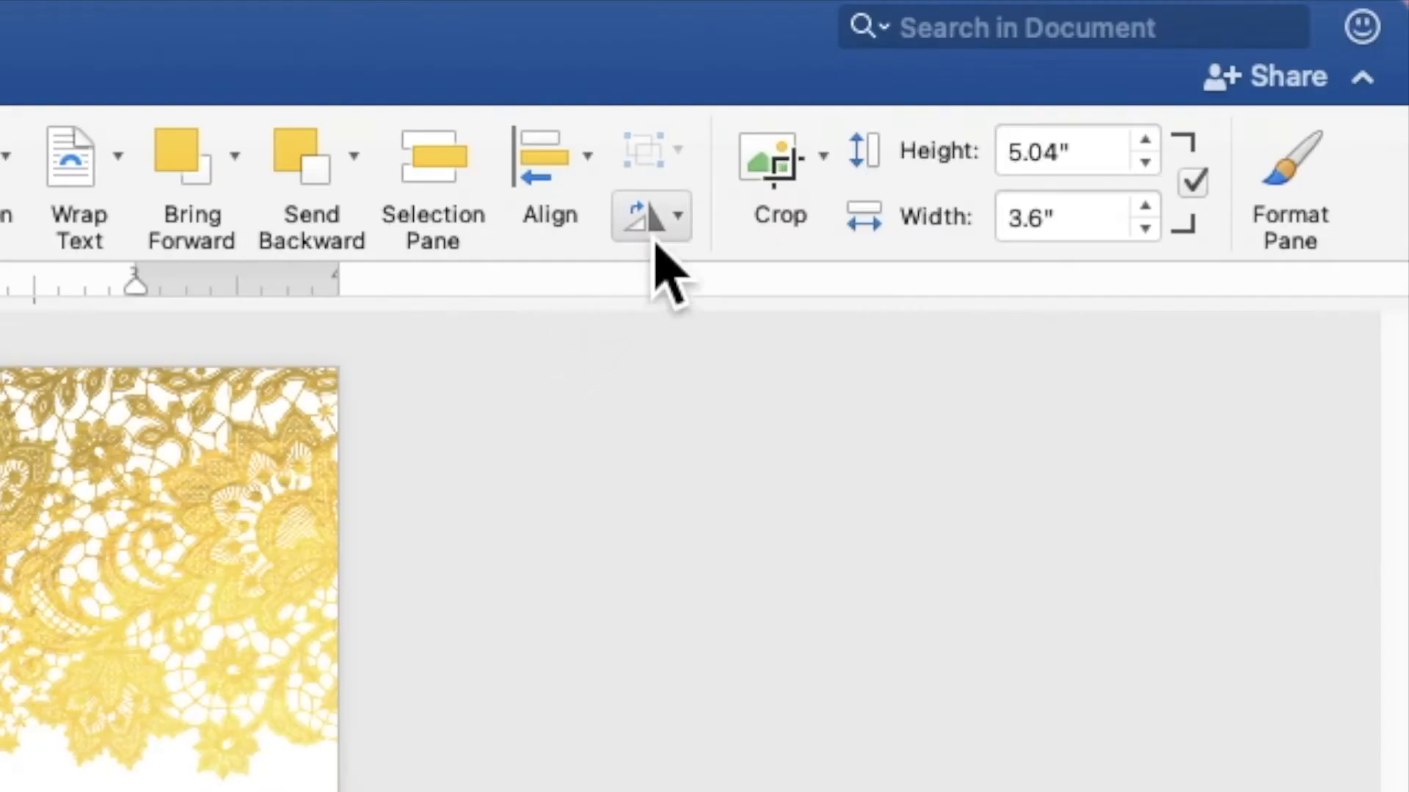
pyautogui.click(1078, 66)
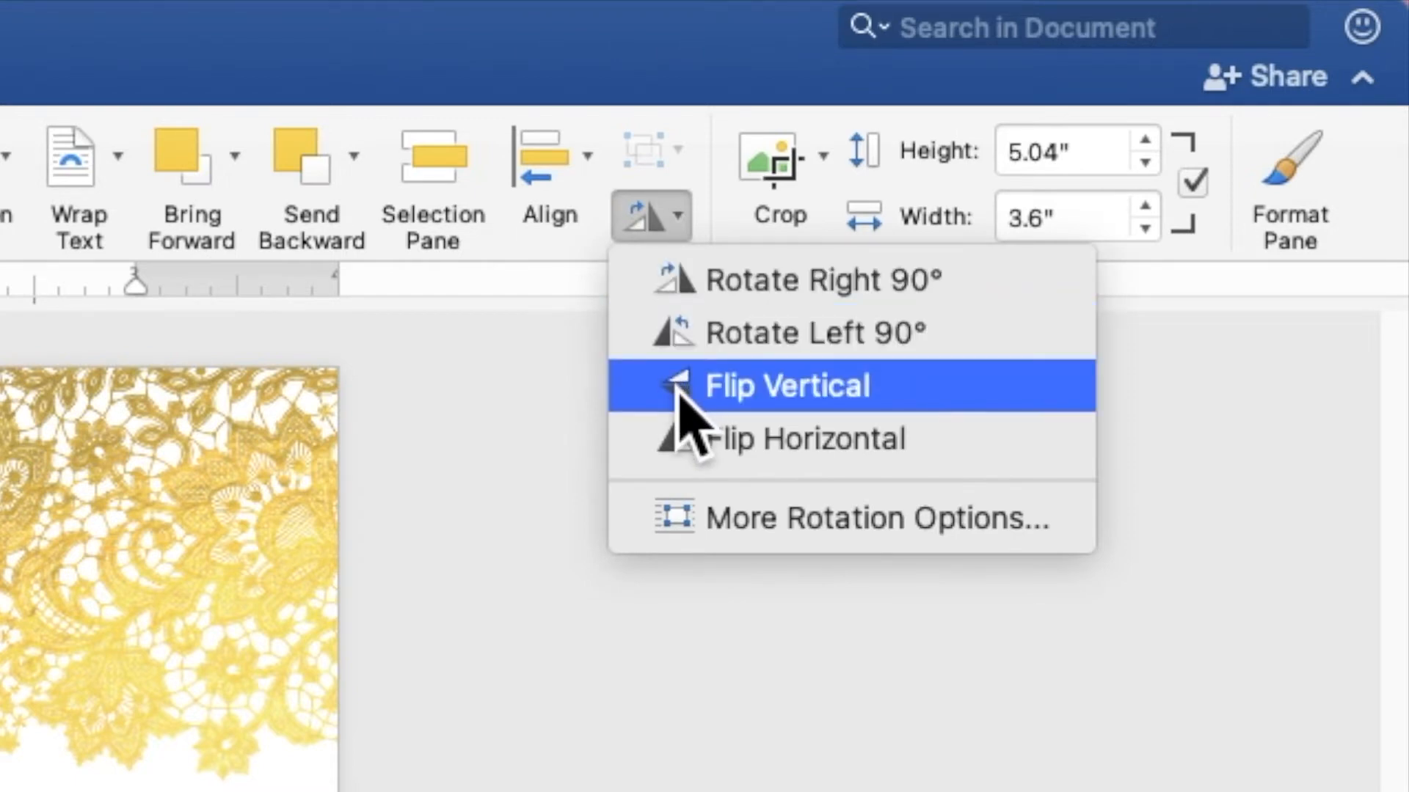
# Step: Flip the lace copy vertically and move it to the page's bottom edge
pyautogui.click(678, 392)
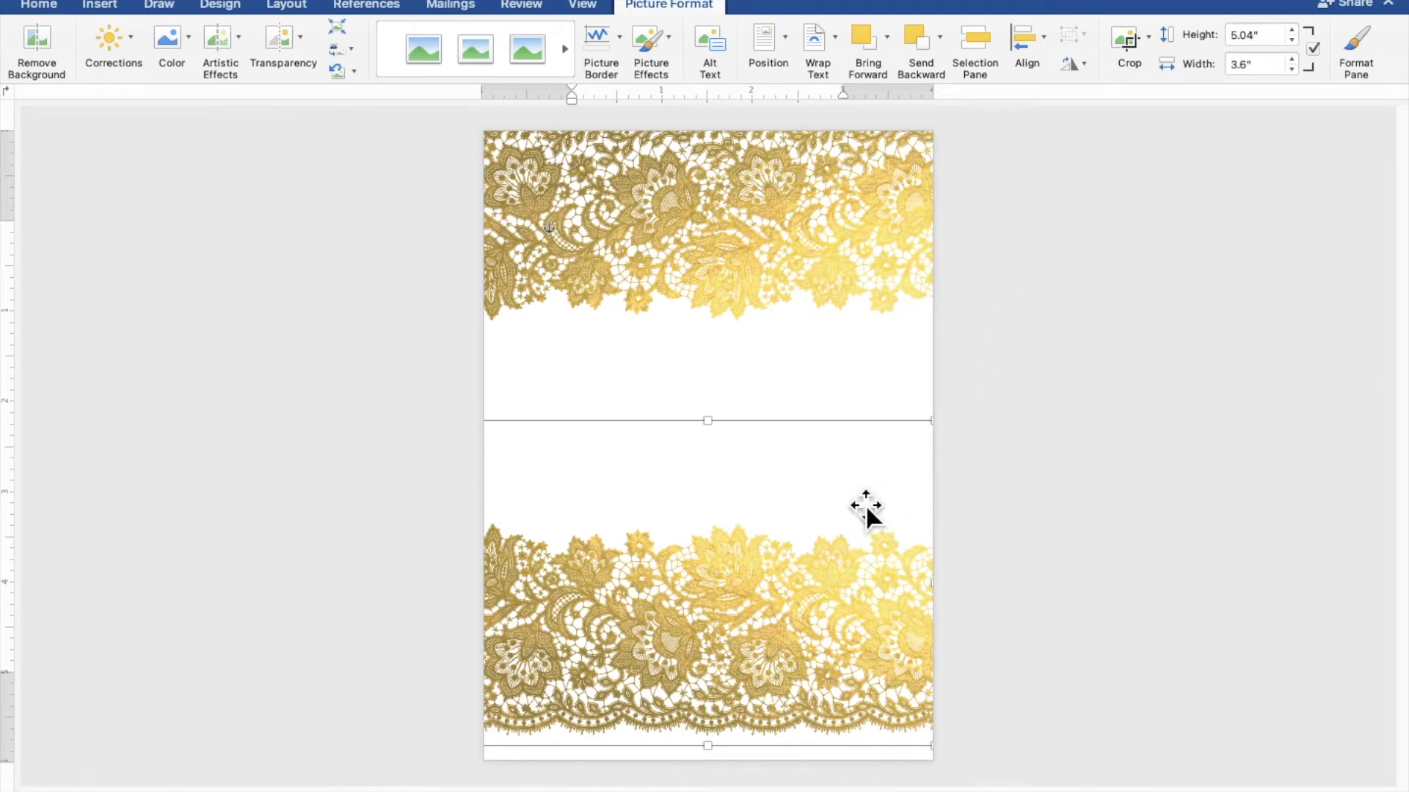
pyautogui.moveTo(865, 504); pyautogui.dragTo(865, 618)
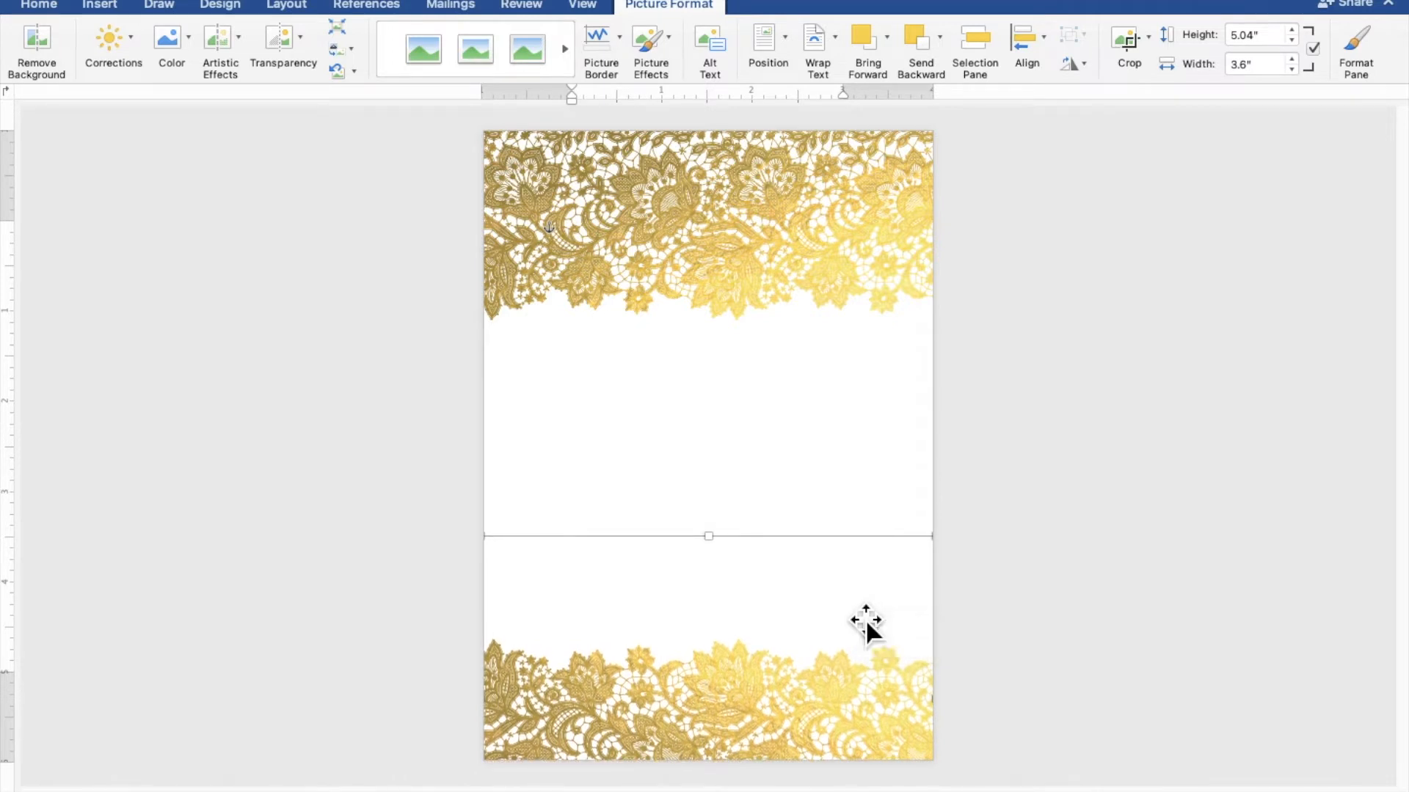
pyautogui.click(1170, 475)
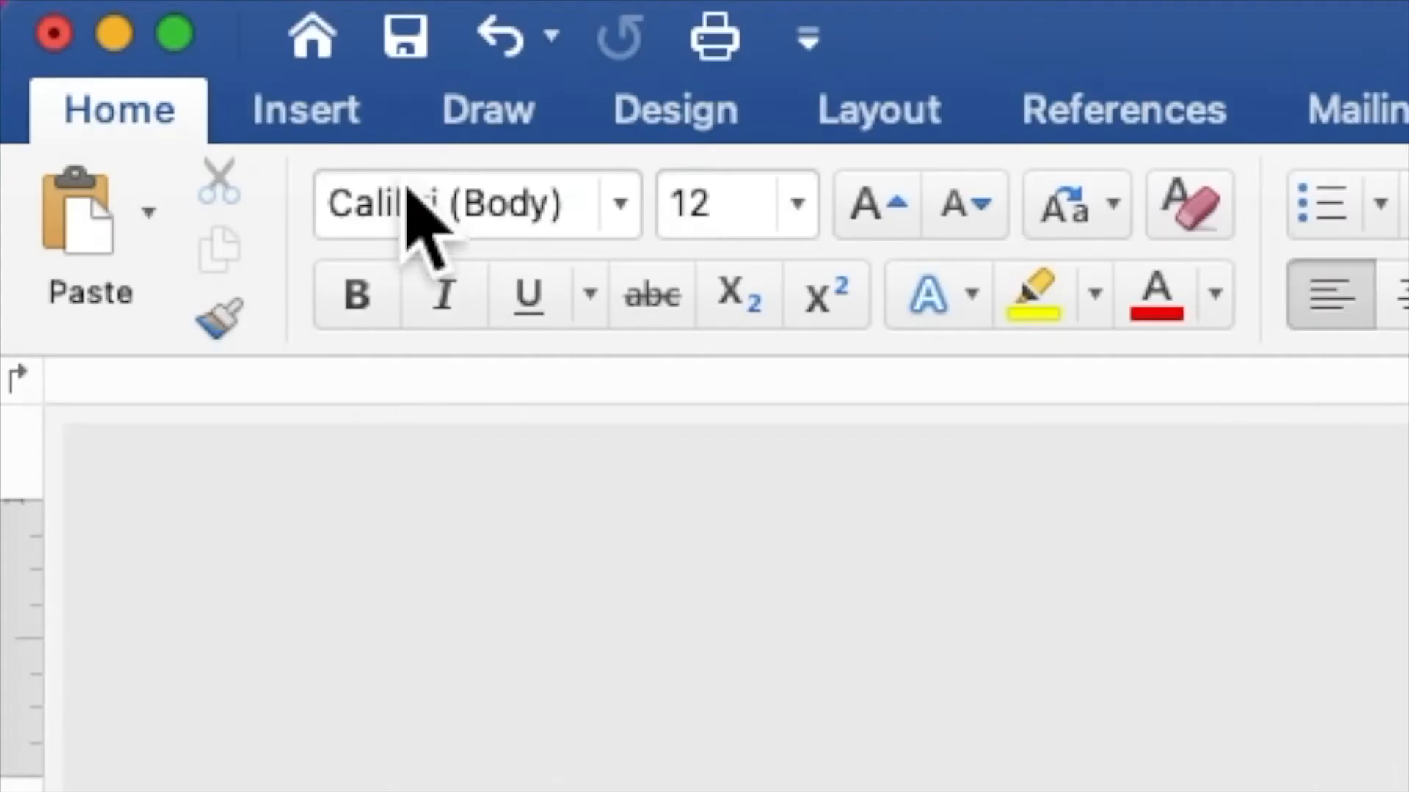
# Step: Draw a rectangle over the centre of the page between the two lace bands
pyautogui.click(325, 125)
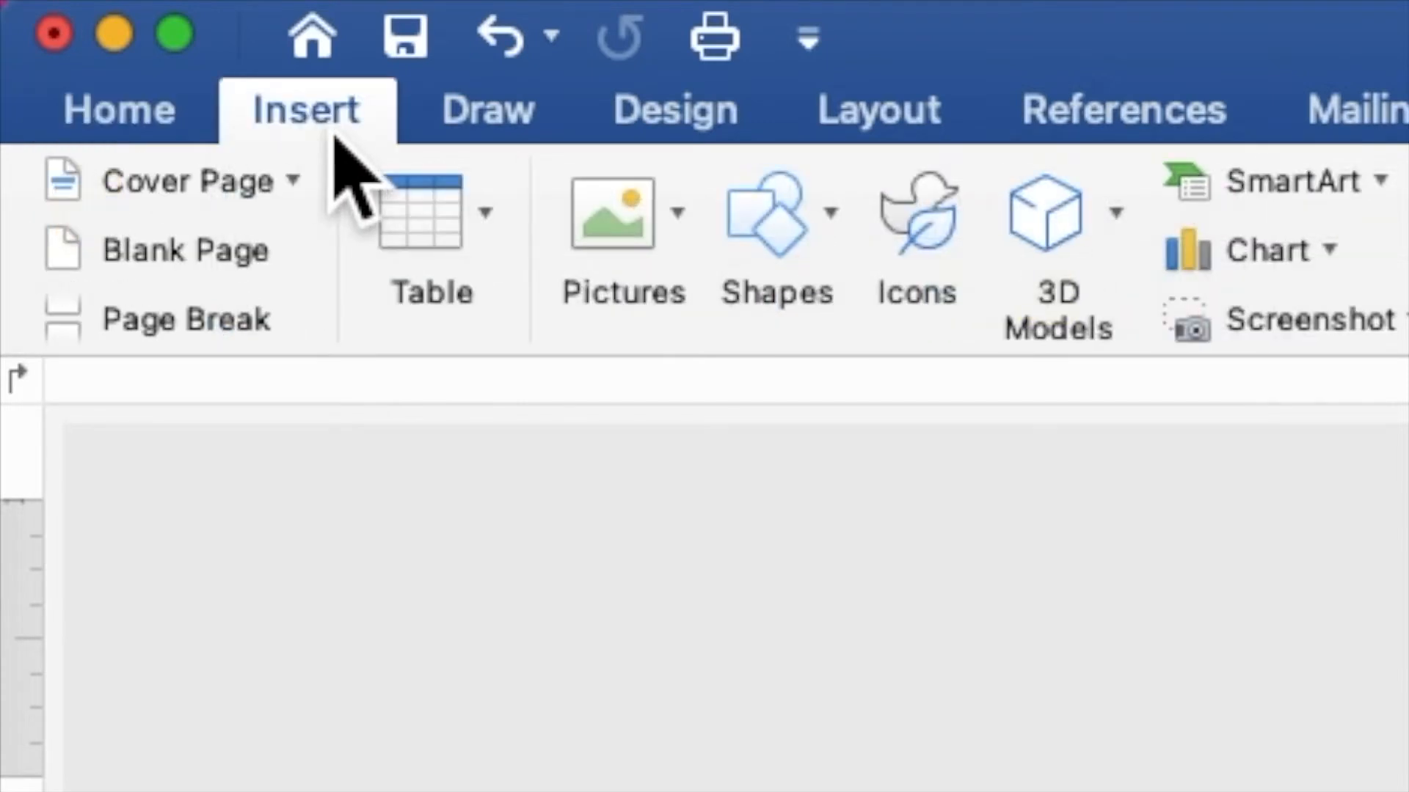
pyautogui.click(821, 245)
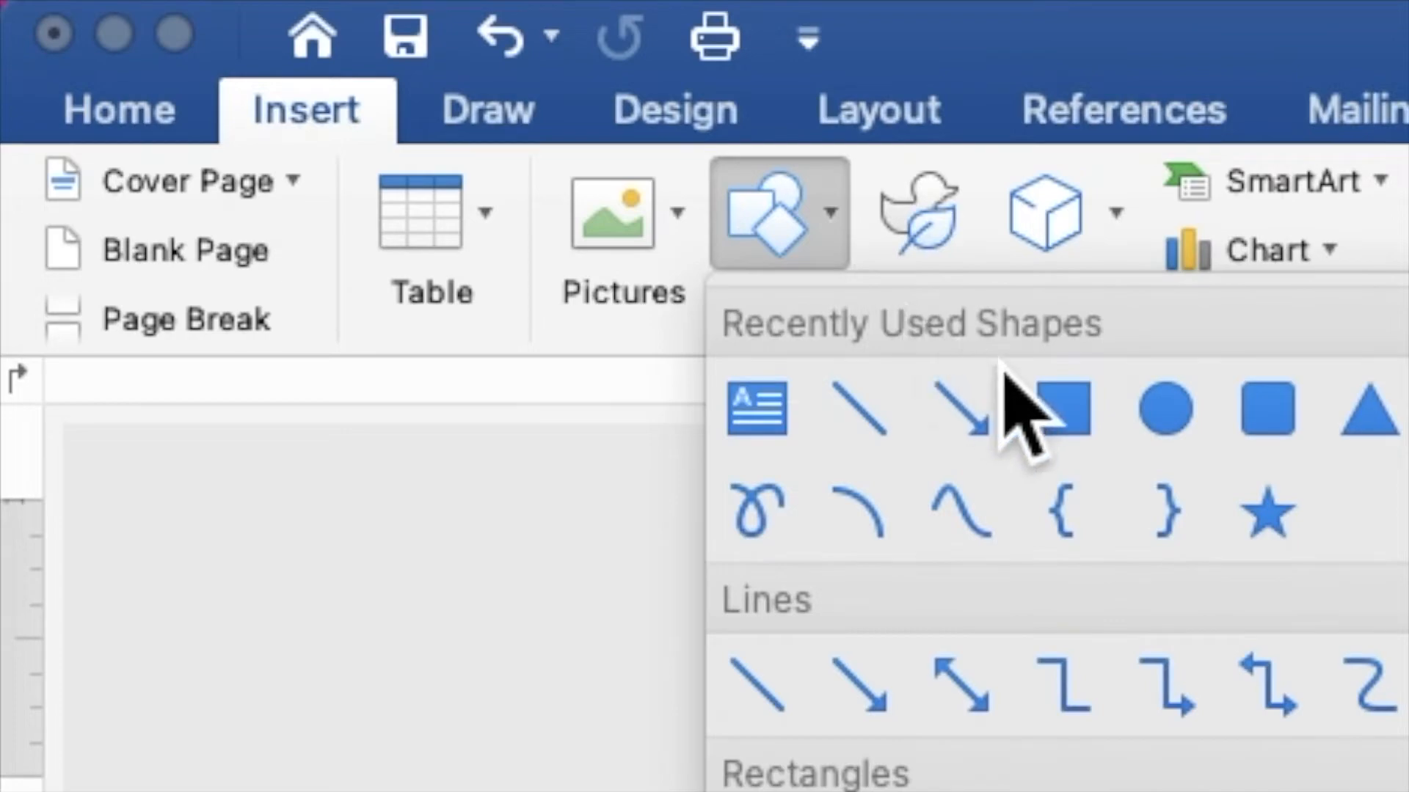
pyautogui.click(1074, 419)
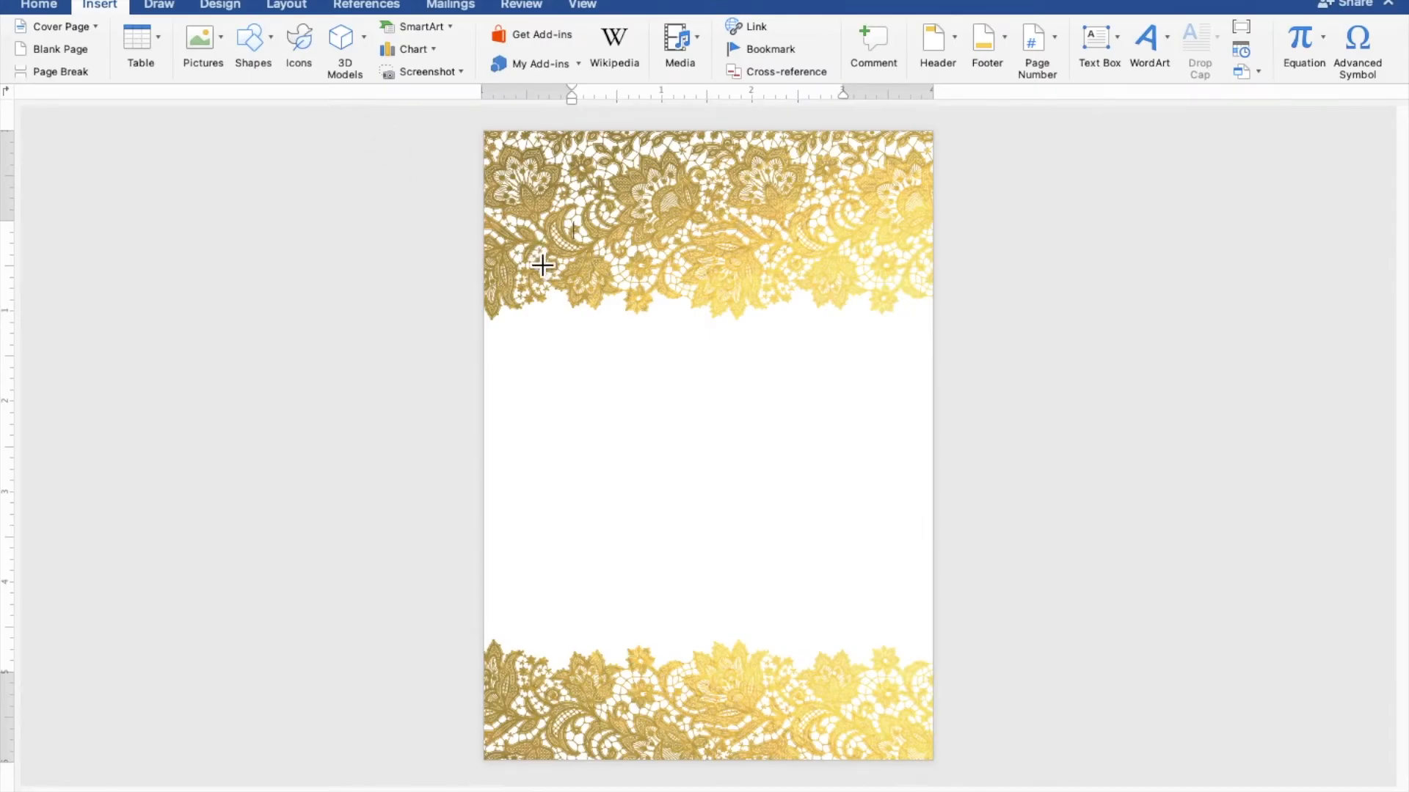
pyautogui.moveTo(535, 291); pyautogui.dragTo(916, 699)
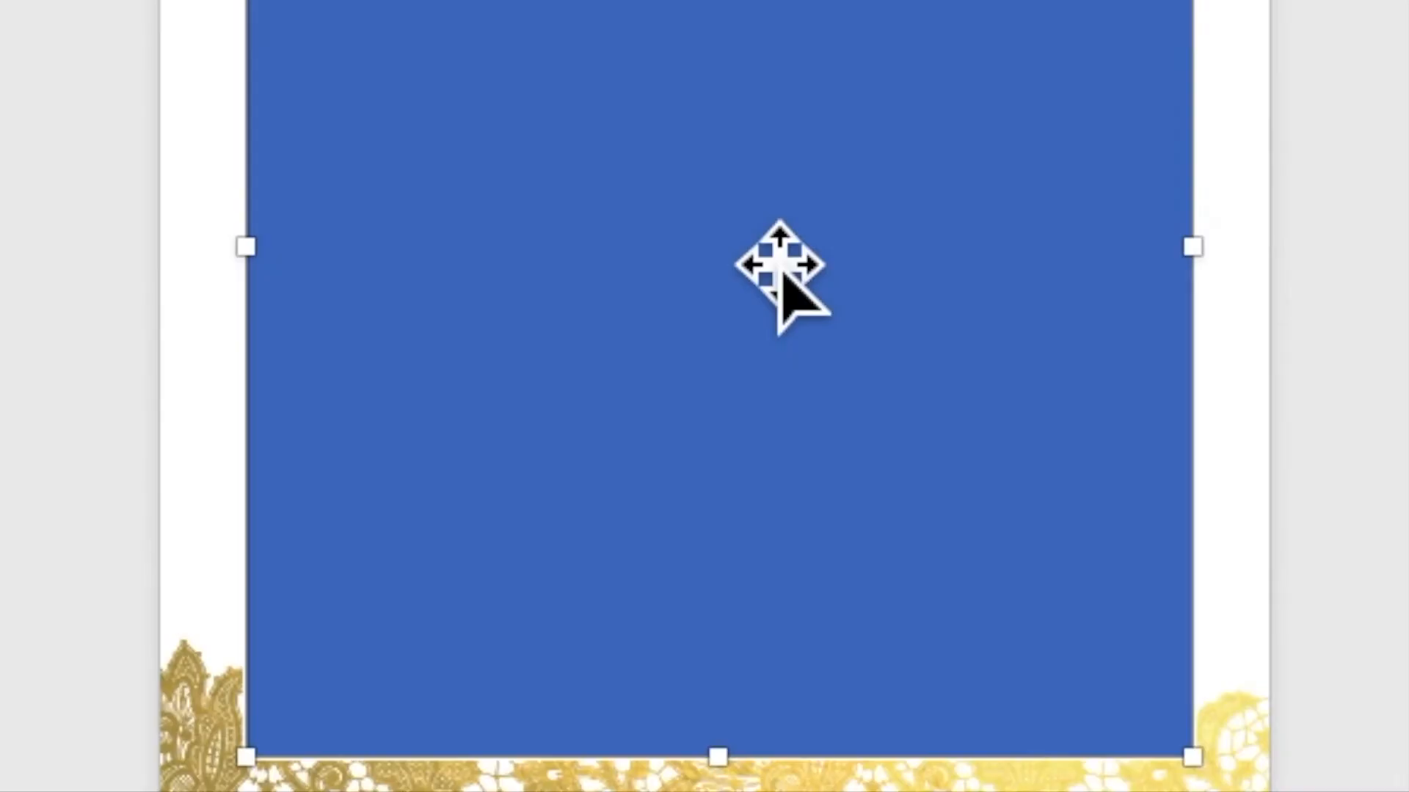
# Step: Type TOGETHER WITH THEIR FAMILIES, the groom's name, AND, and the bride's name into the rectangle
pyautogui.rightClick(750, 234)
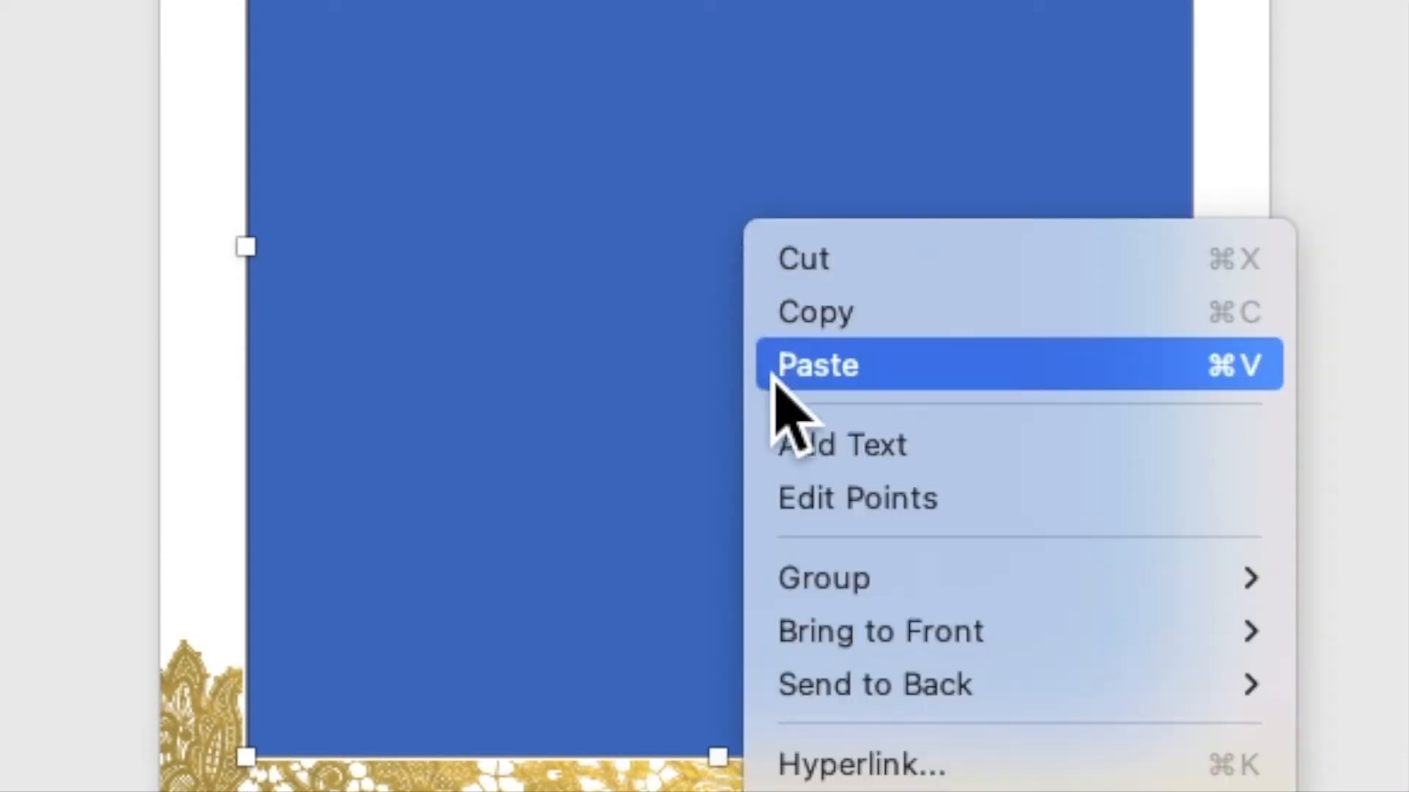
pyautogui.click(794, 447)
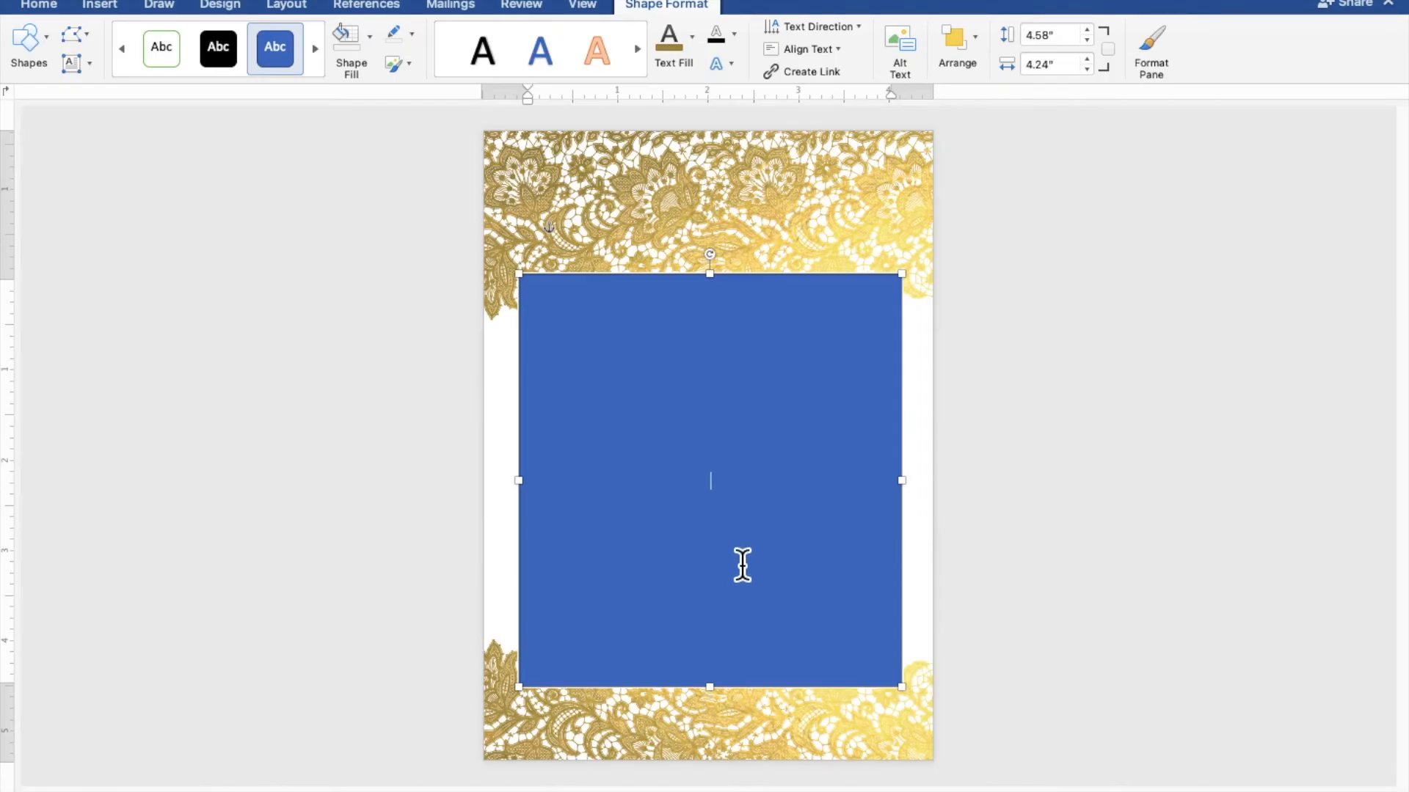
pyautogui.scroll(8, 743, 565)
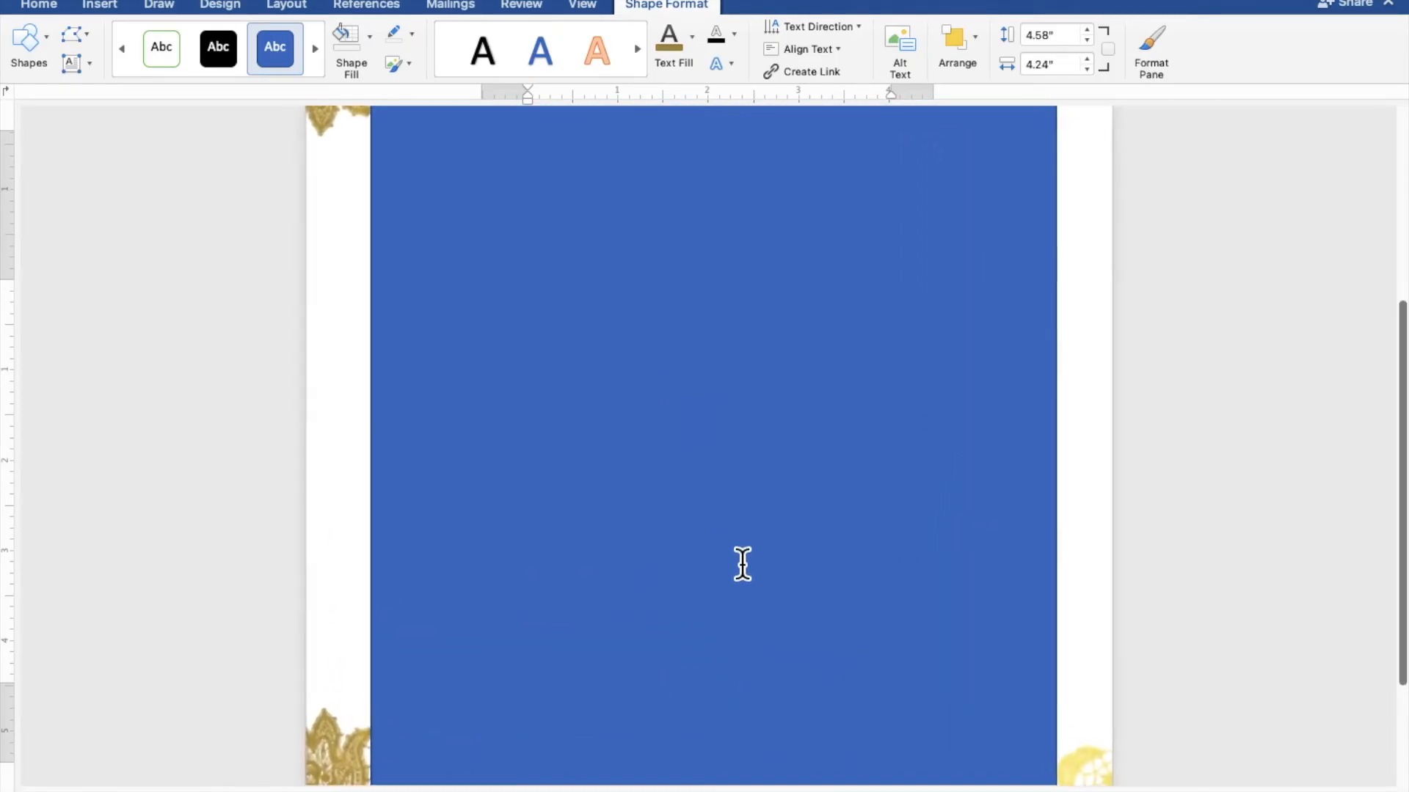
pyautogui.scroll(2, 742, 564)
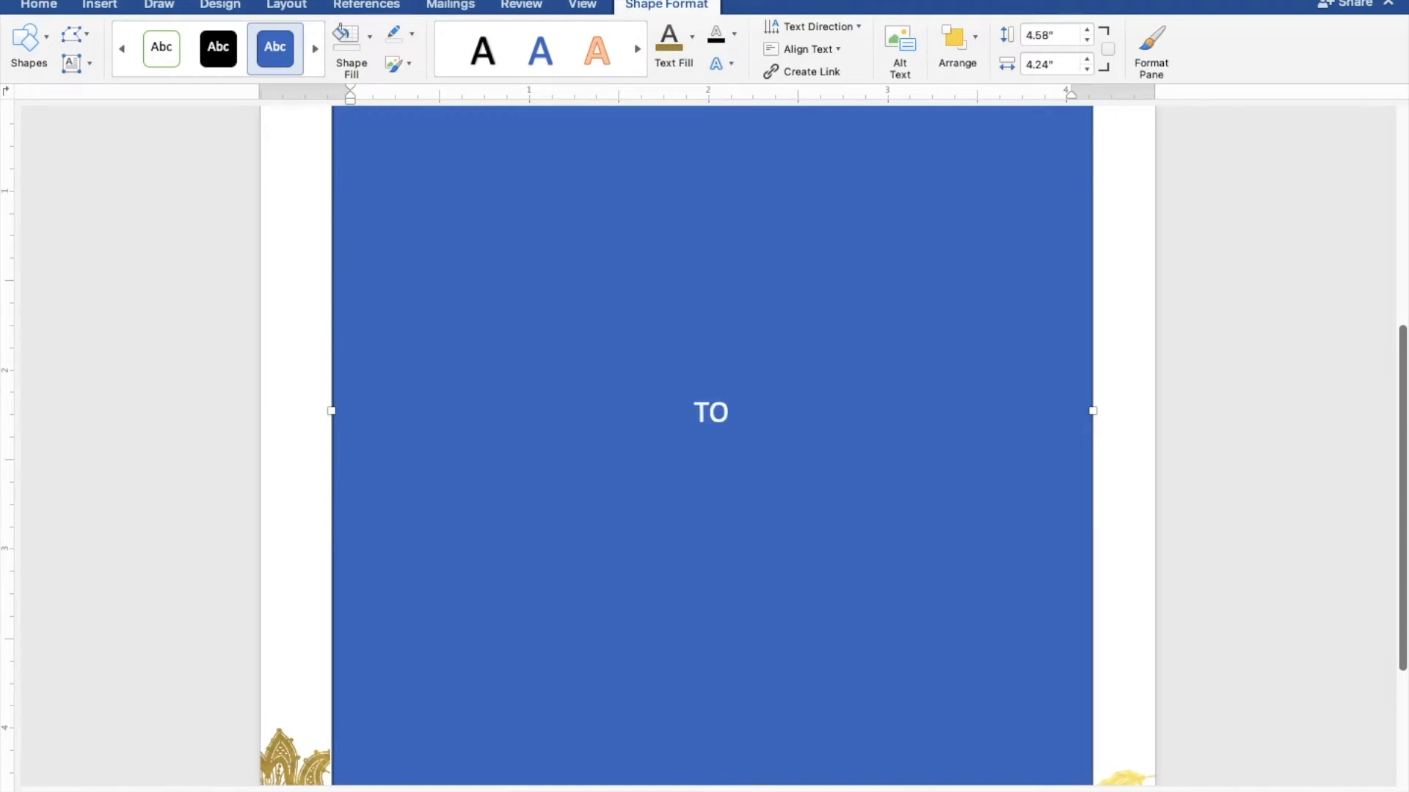
pyautogui.write('GETHERE')
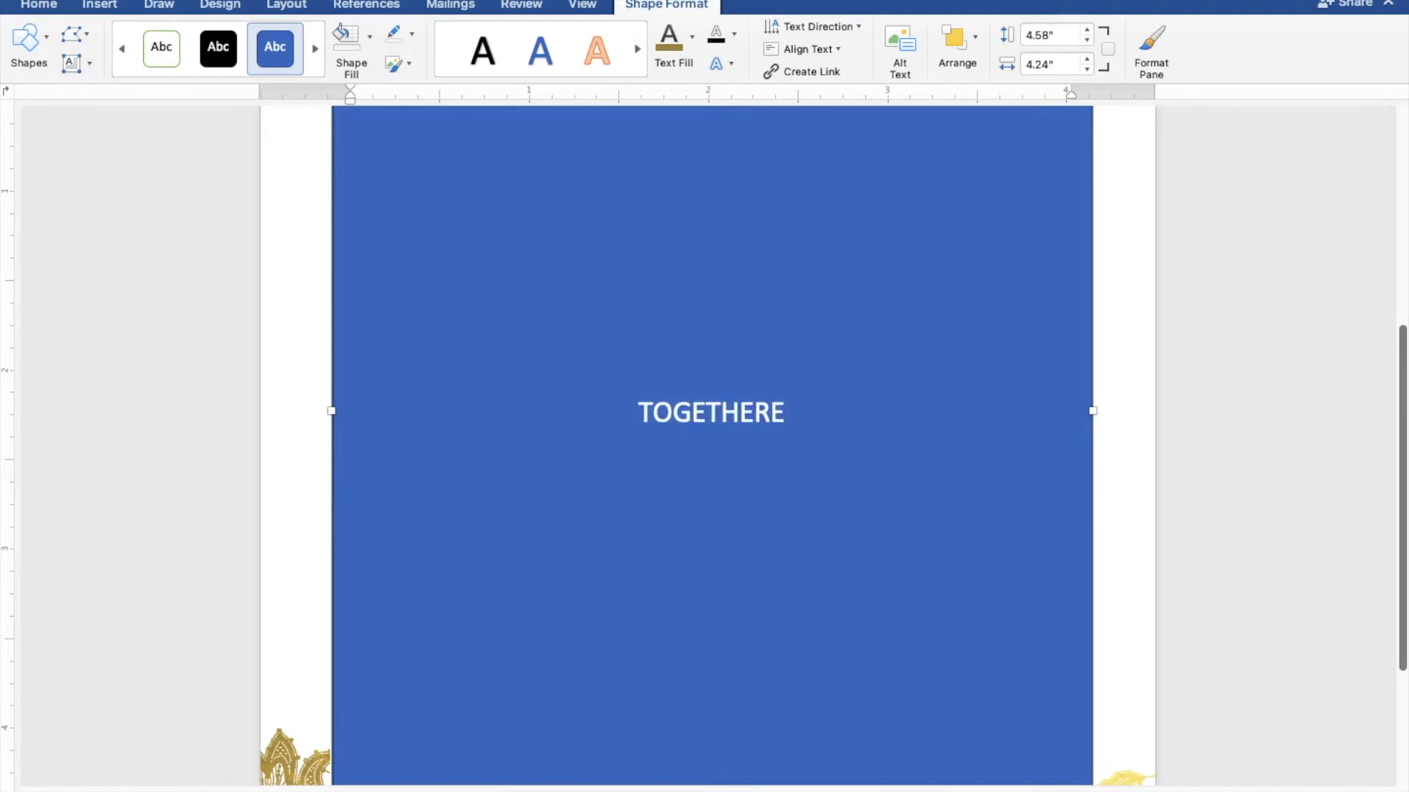
pyautogui.press('BackSpace')
pyautogui.write('WITH THEIR FAMILIES')
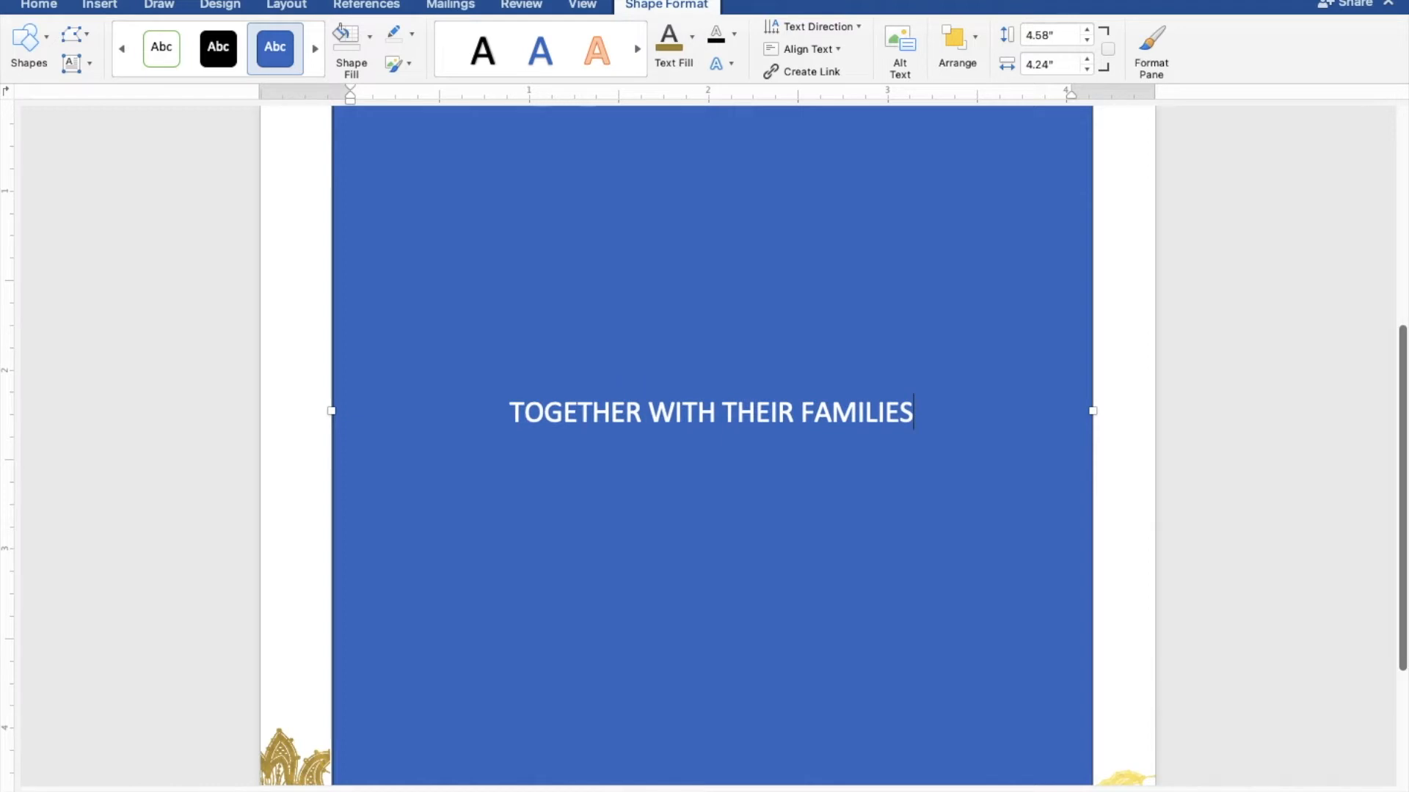
pyautogui.press('Return')
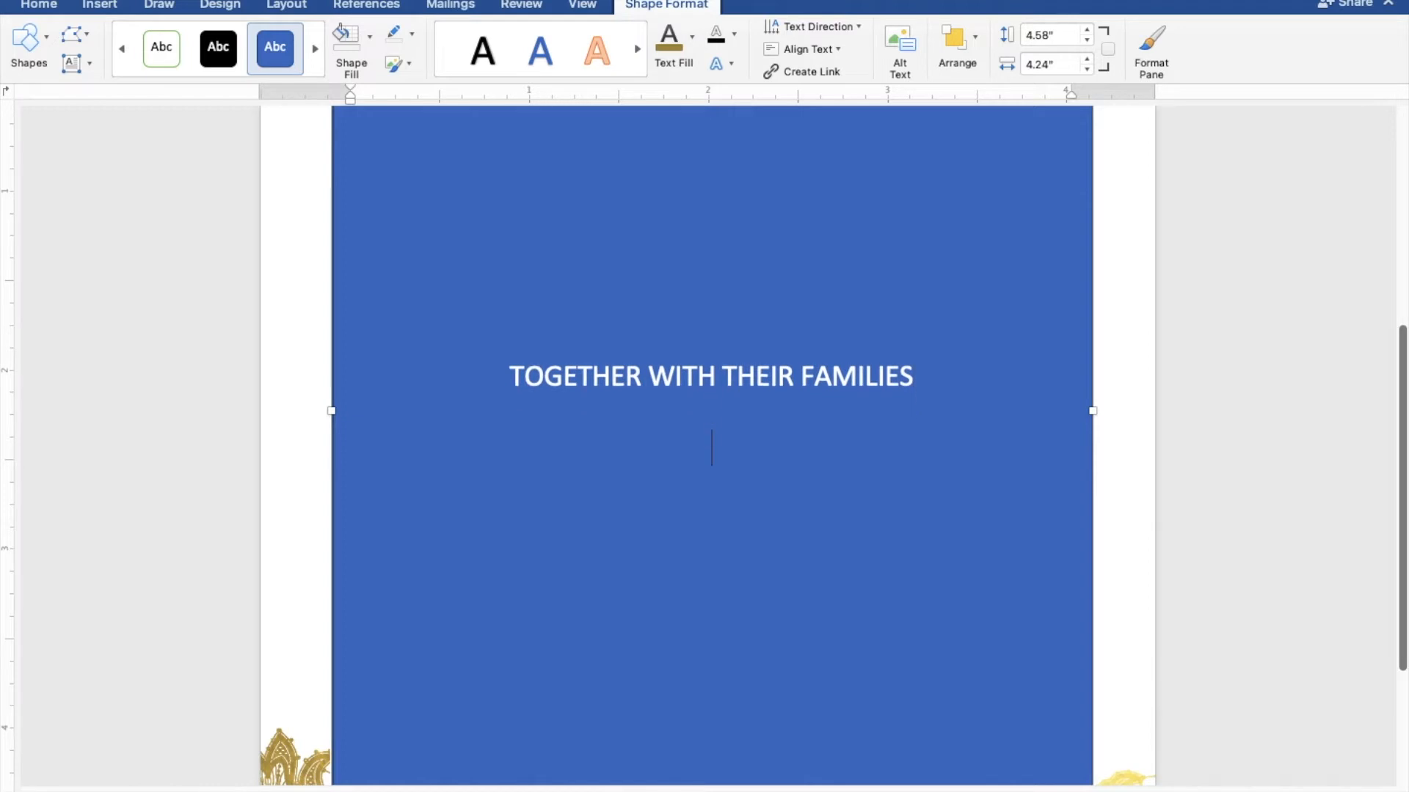
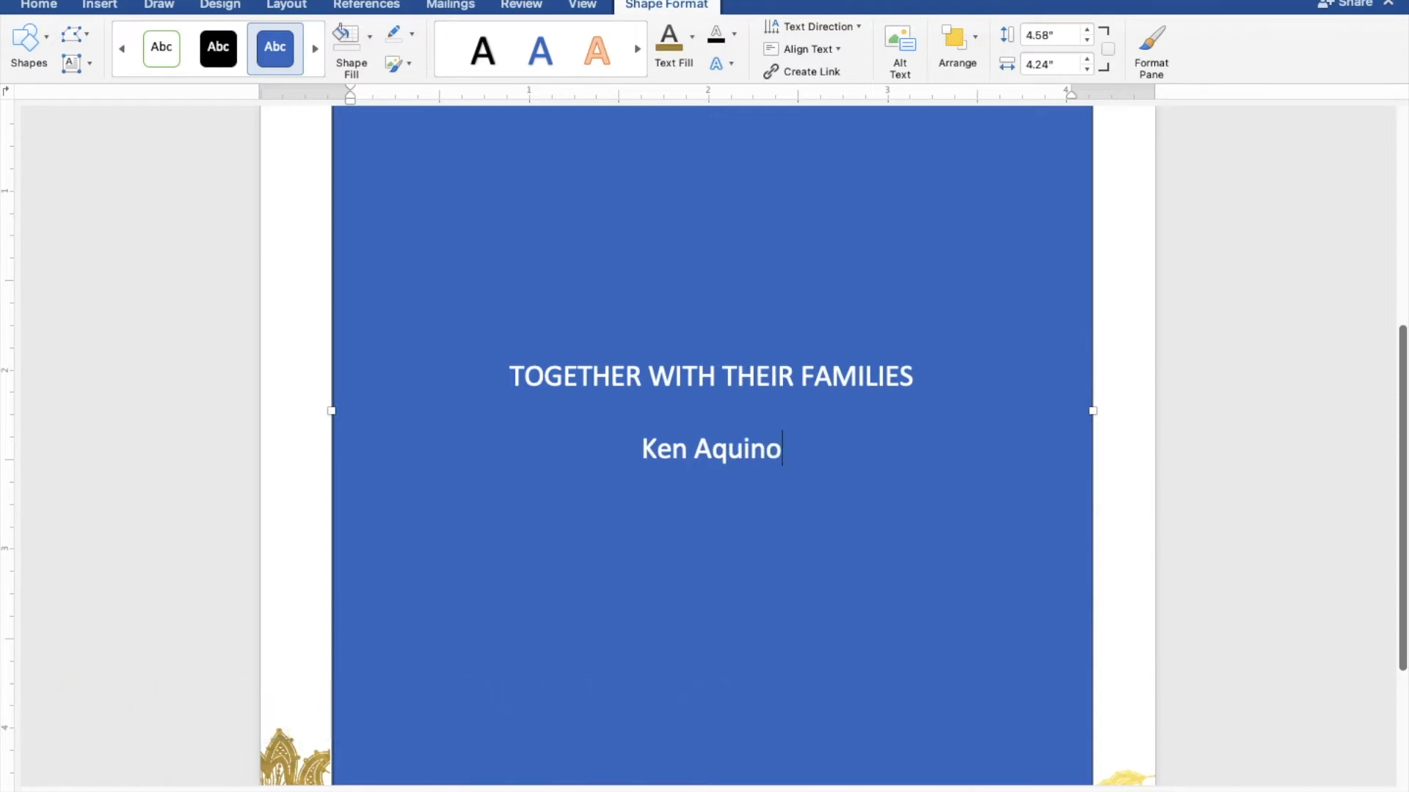
pyautogui.press('Return')
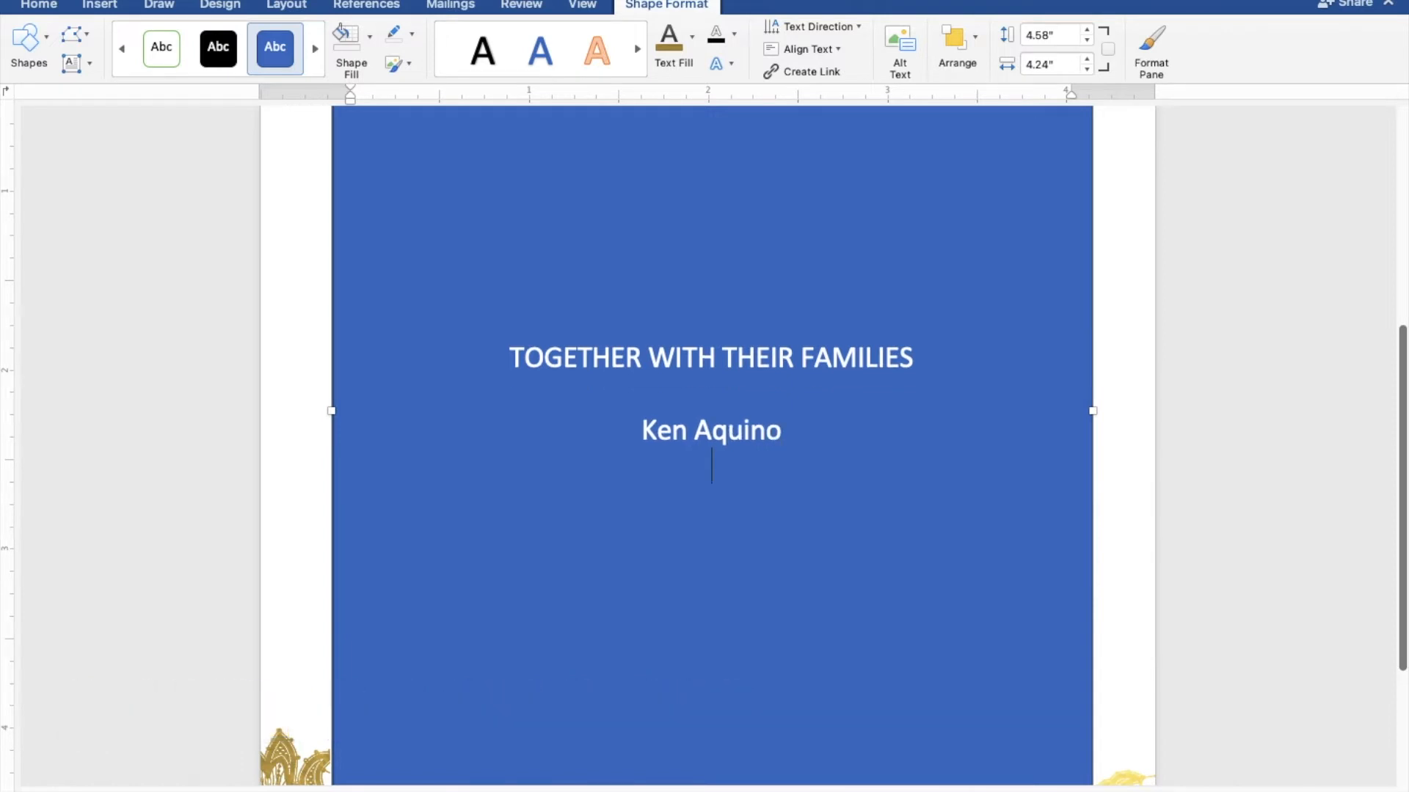
pyautogui.write('AND')
pyautogui.press('Return')
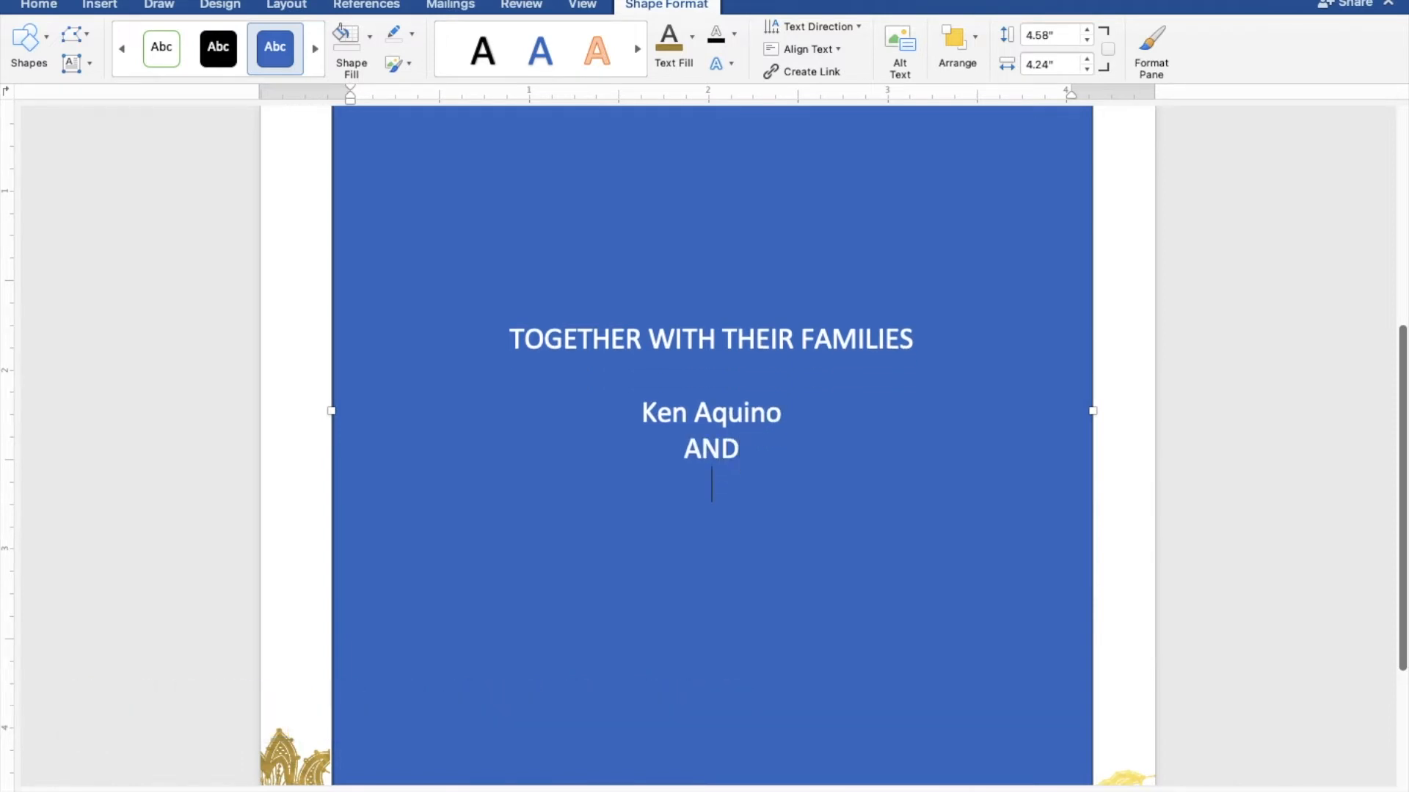
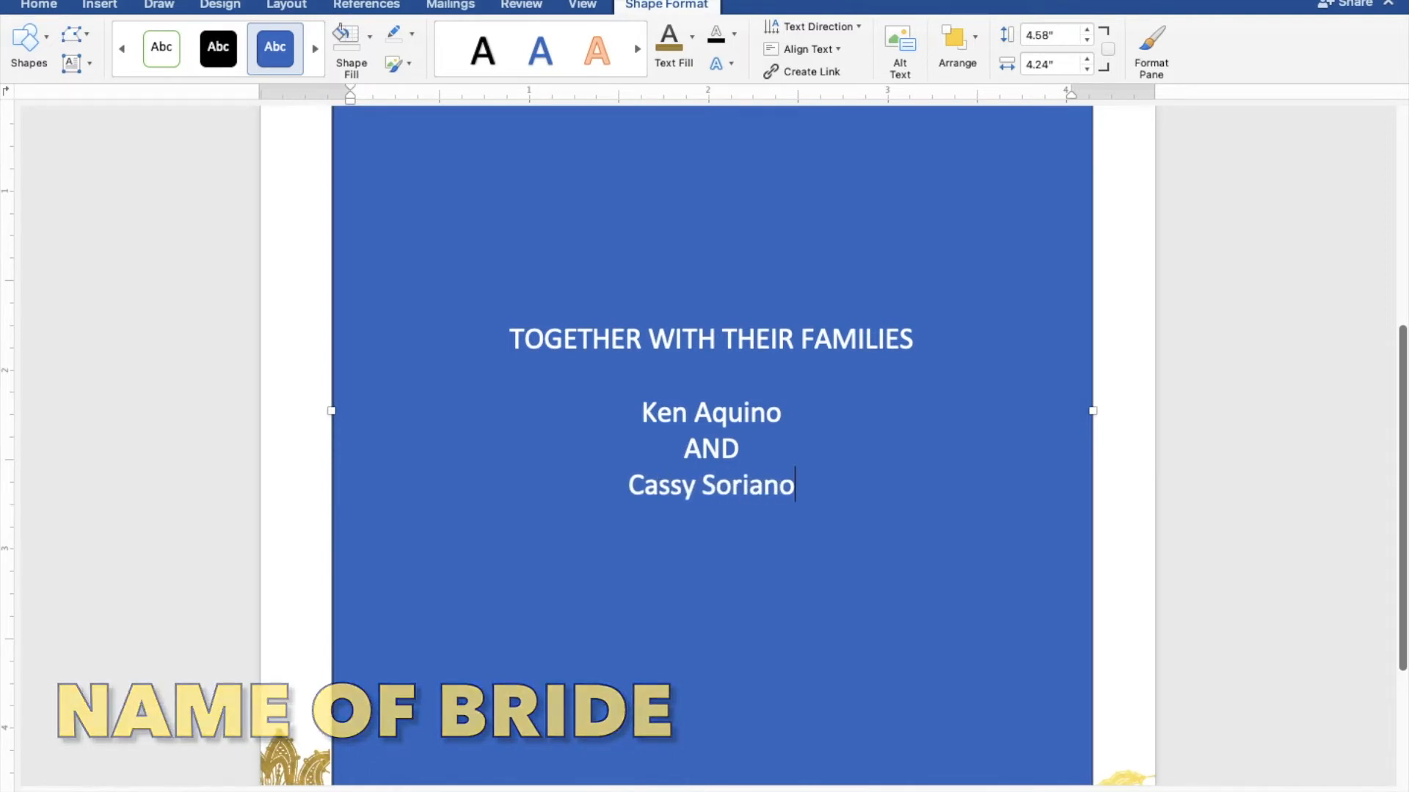
pyautogui.press('Return')
pyautogui.press('Return')
# Step: Add the lines REQUEST THE PLEASURE OF YOUR PRESENCE and AS THEY JOYFULLY UNITE IN MARRIAGE
pyautogui.write('REQUEST')
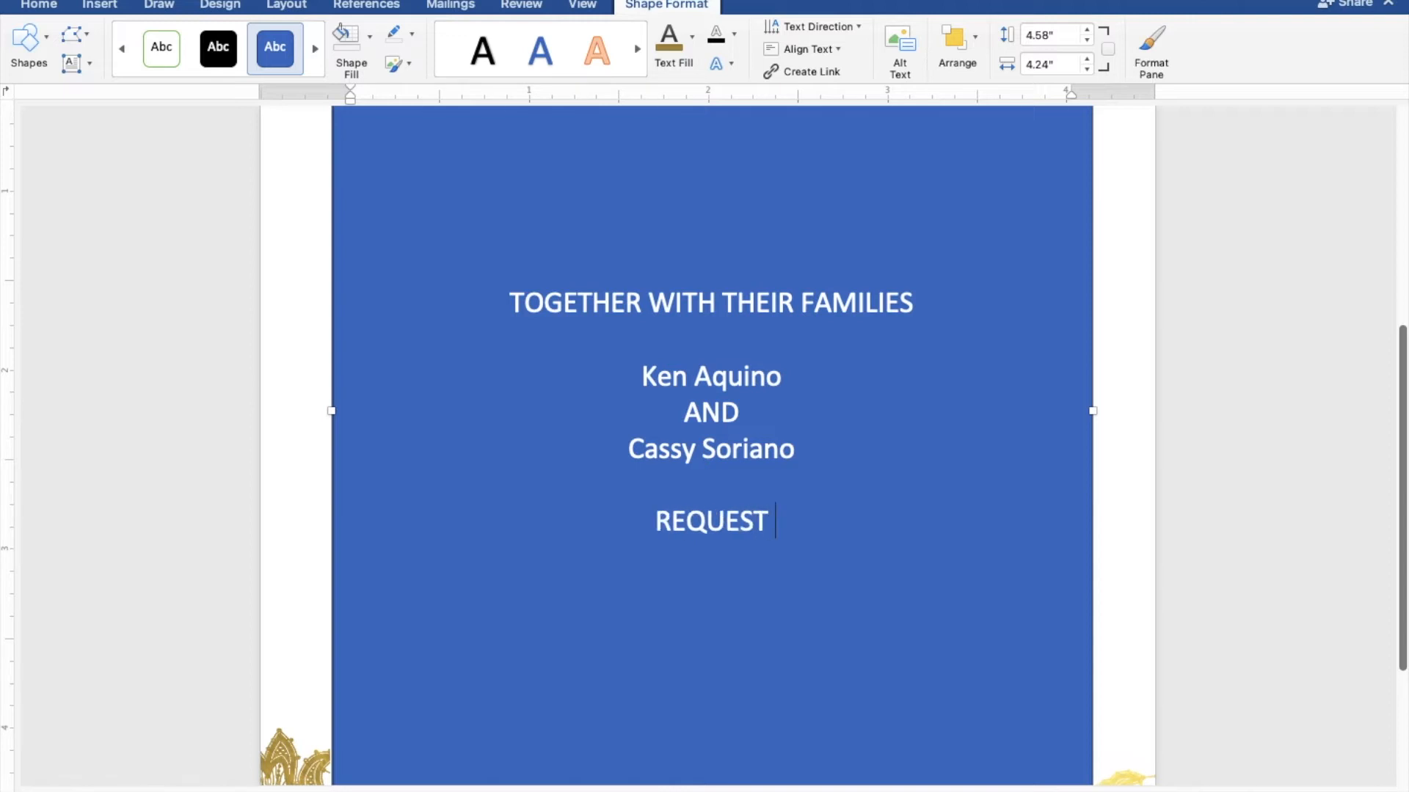
pyautogui.write(' THE PLEASURE OF YOUR PRESENCE')
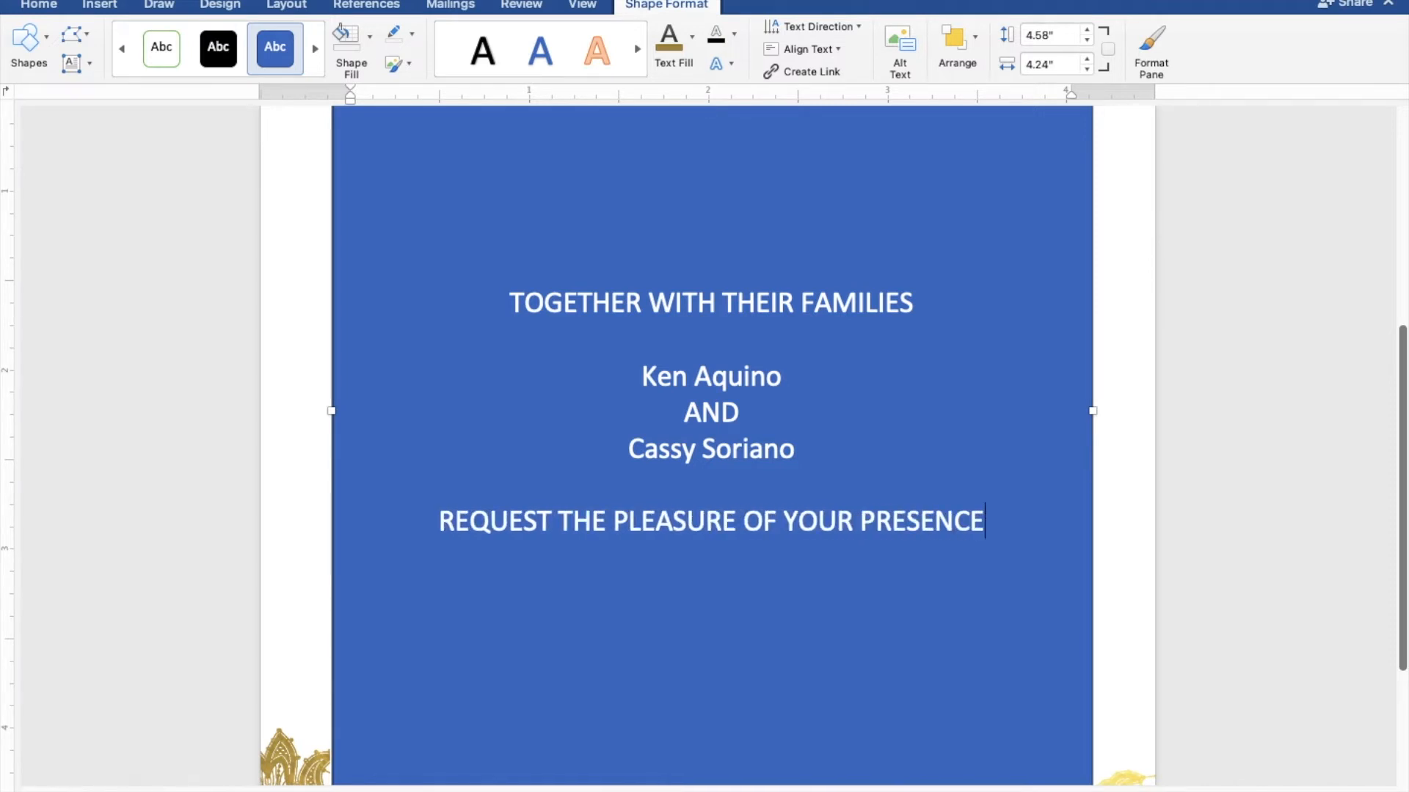
pyautogui.press('Return')
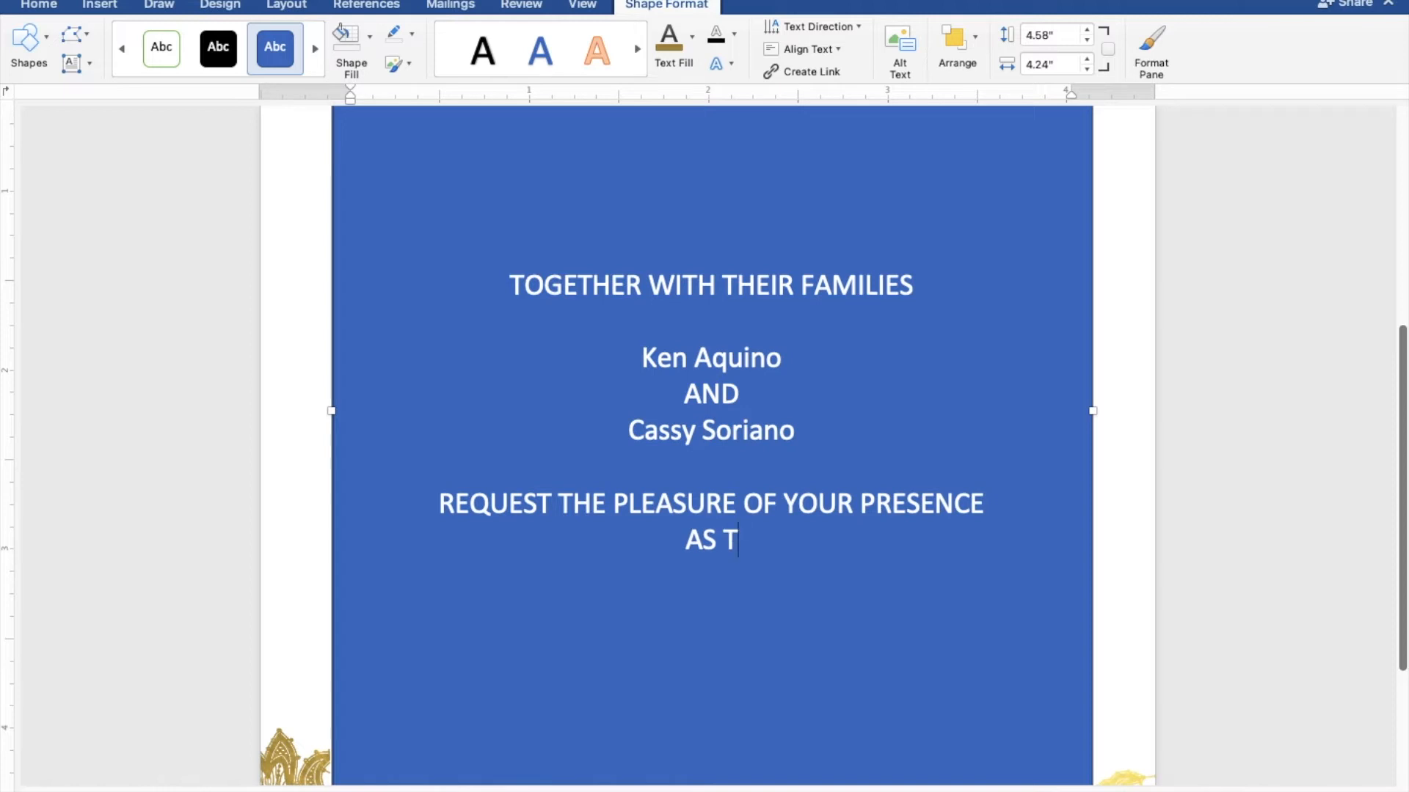
pyautogui.write('AS THEY JOY')
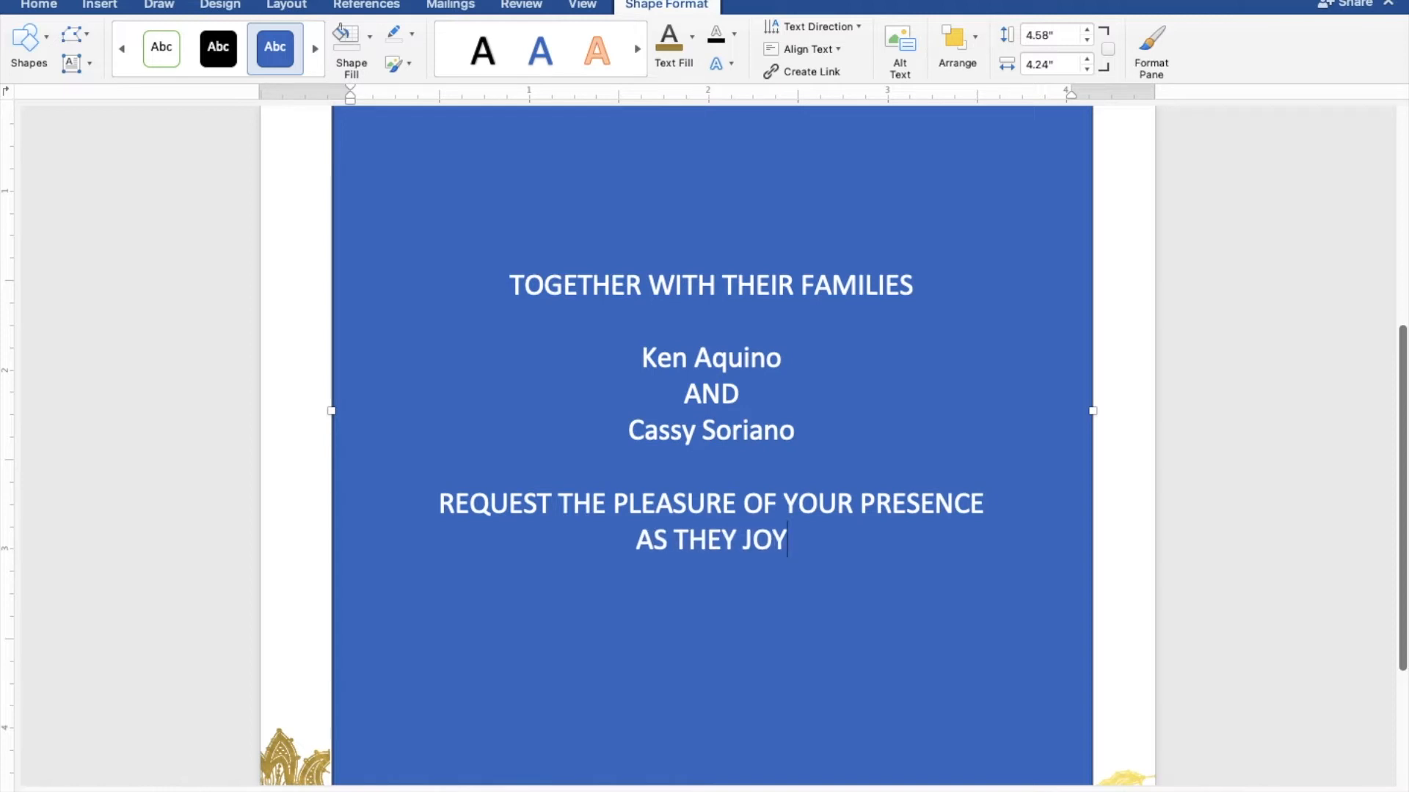
pyautogui.write('FULLY U')
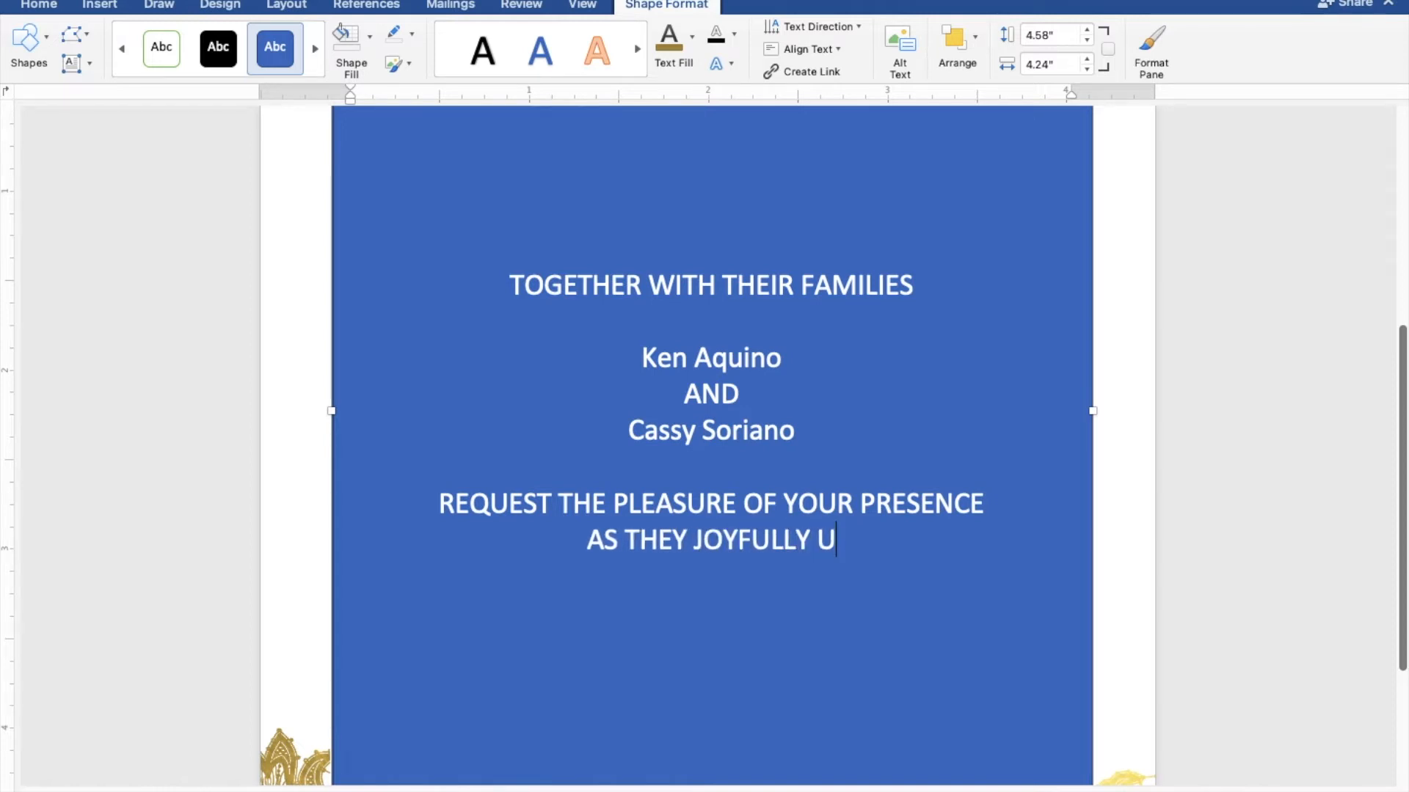
pyautogui.write('NITE IB')
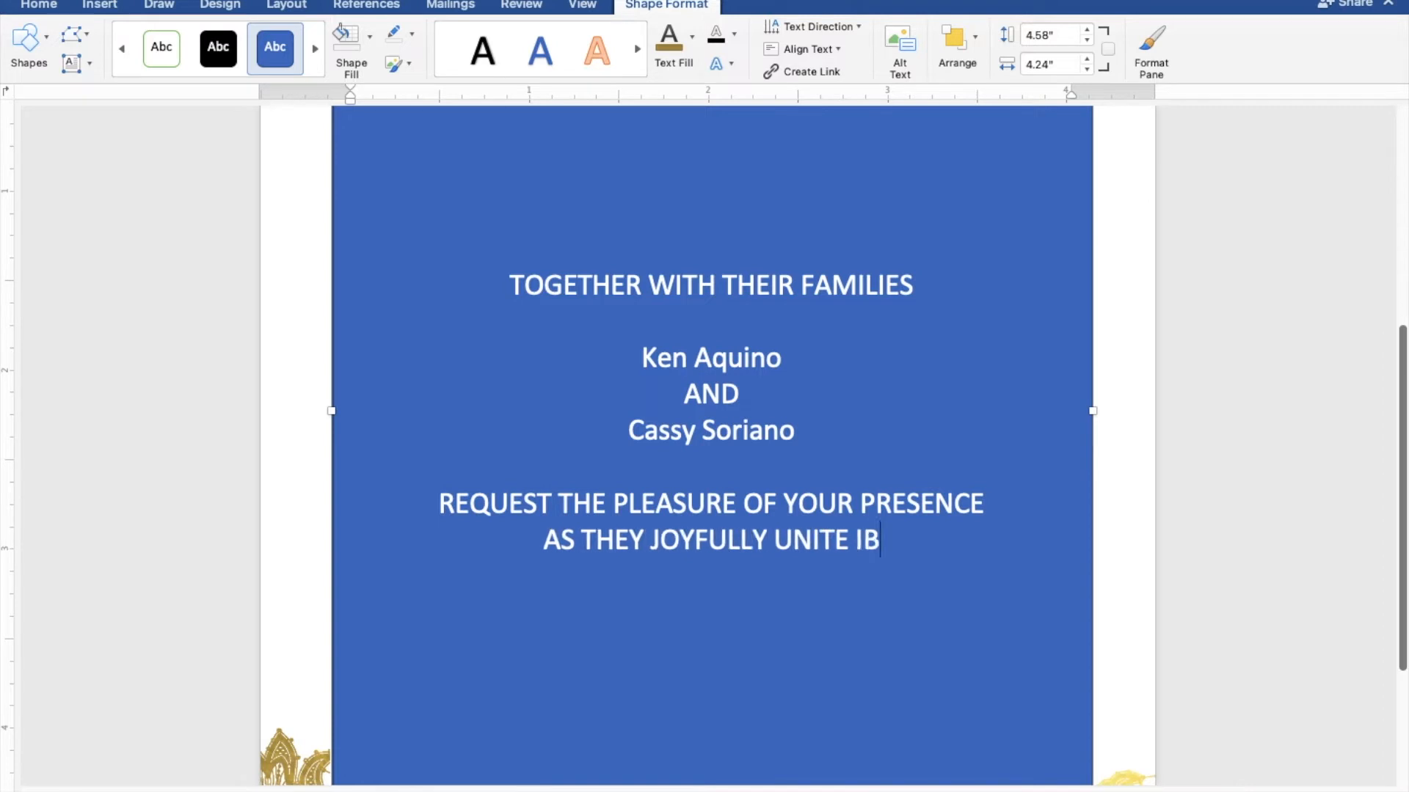
pyautogui.press('BackSpace')
pyautogui.write('N')
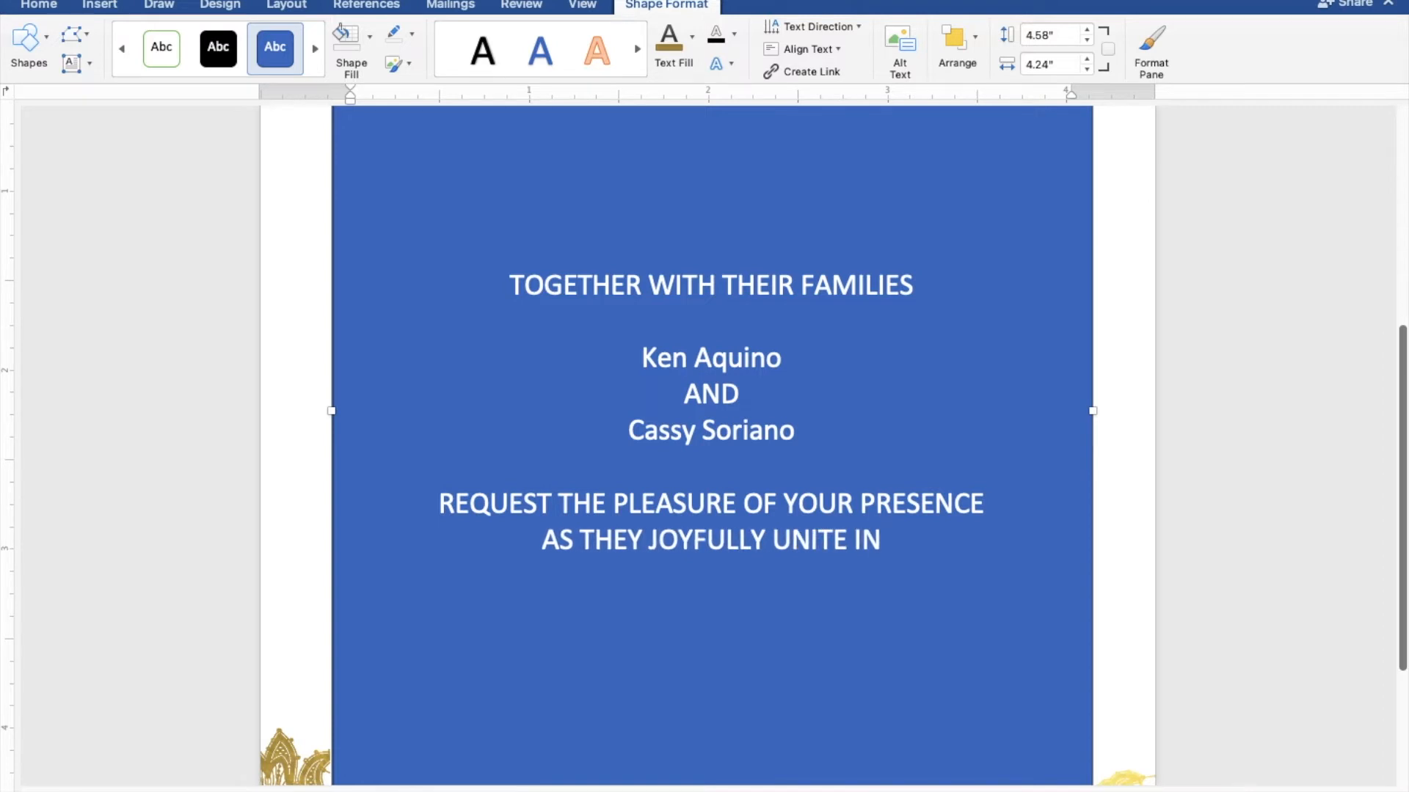
pyautogui.write(' MARRIAGE')
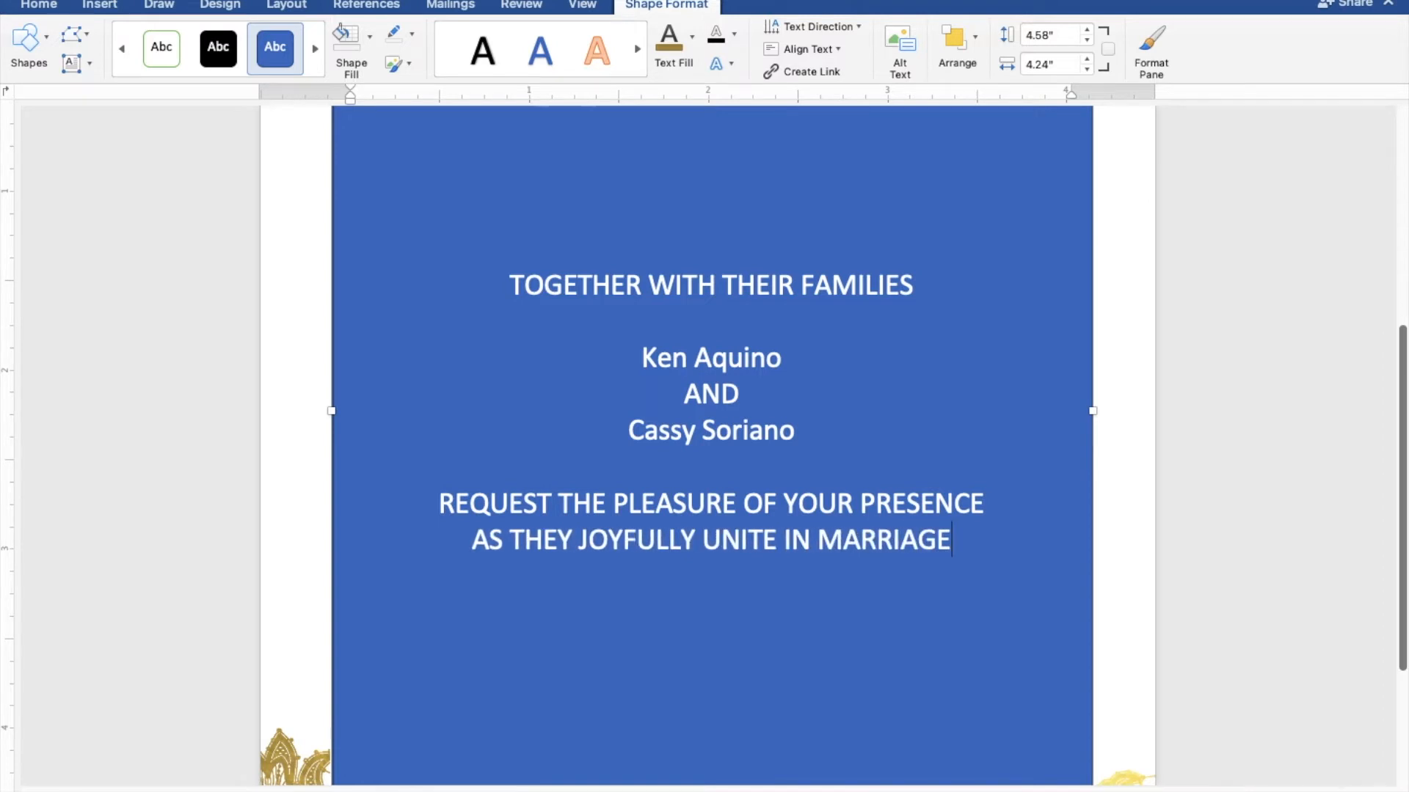
pyautogui.press('Return')
pyautogui.press('Return')
# Step: Type SUNDAY, FEBRUARY 27, 2022 and TEN O'CLOCK IN THE MORNING on separate lines
pyautogui.write('SUNDAY')
pyautogui.press('Return')
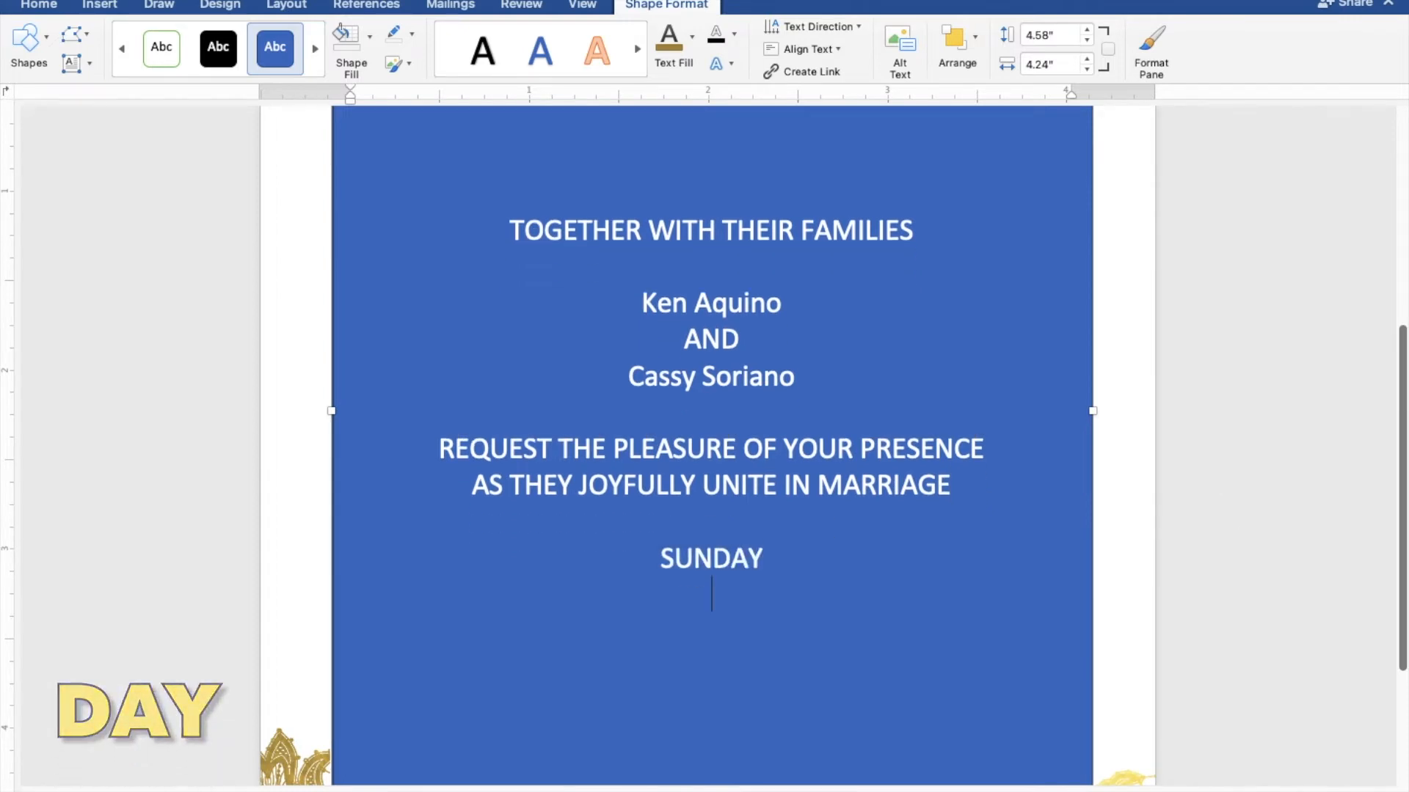
pyautogui.write('FEBRUARY')
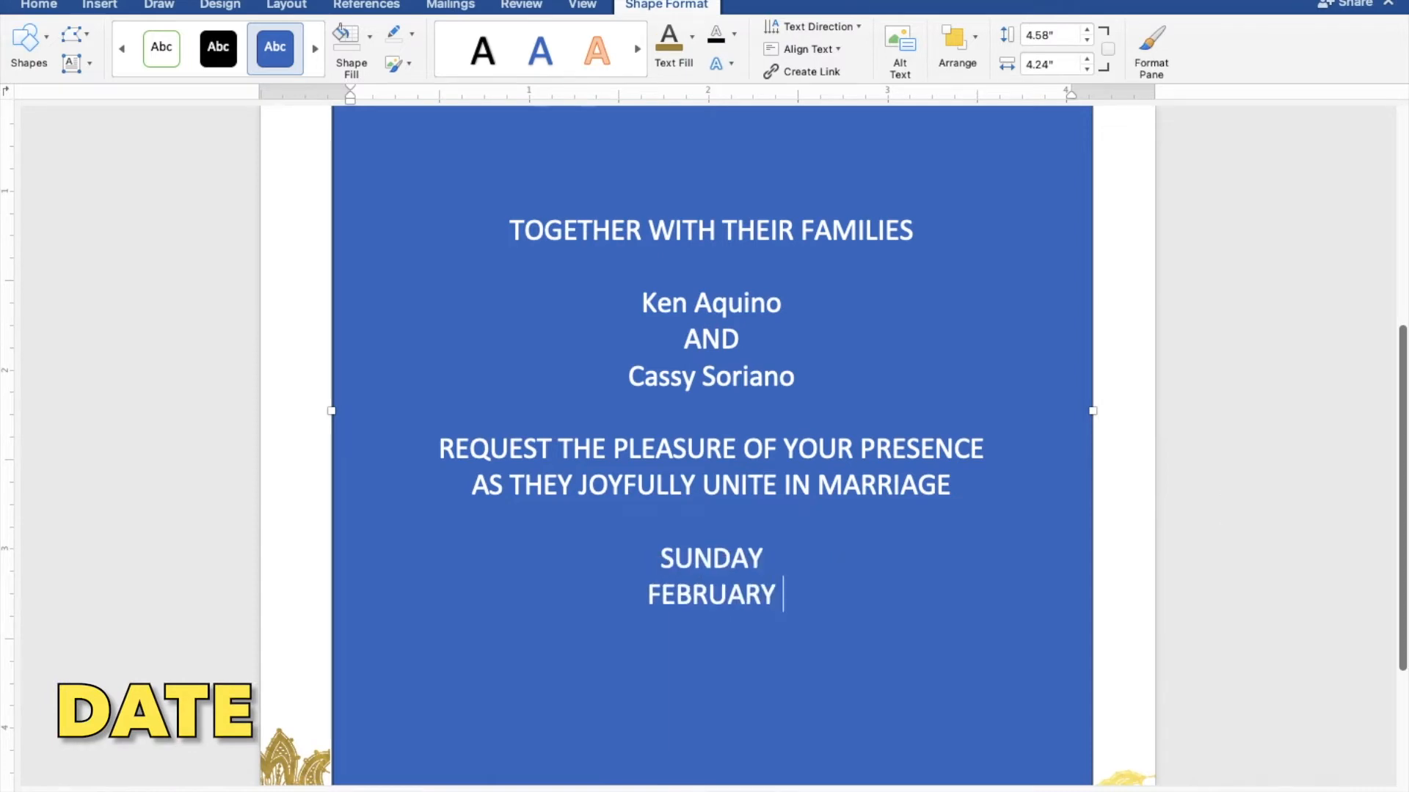
pyautogui.write(' 27, 2022')
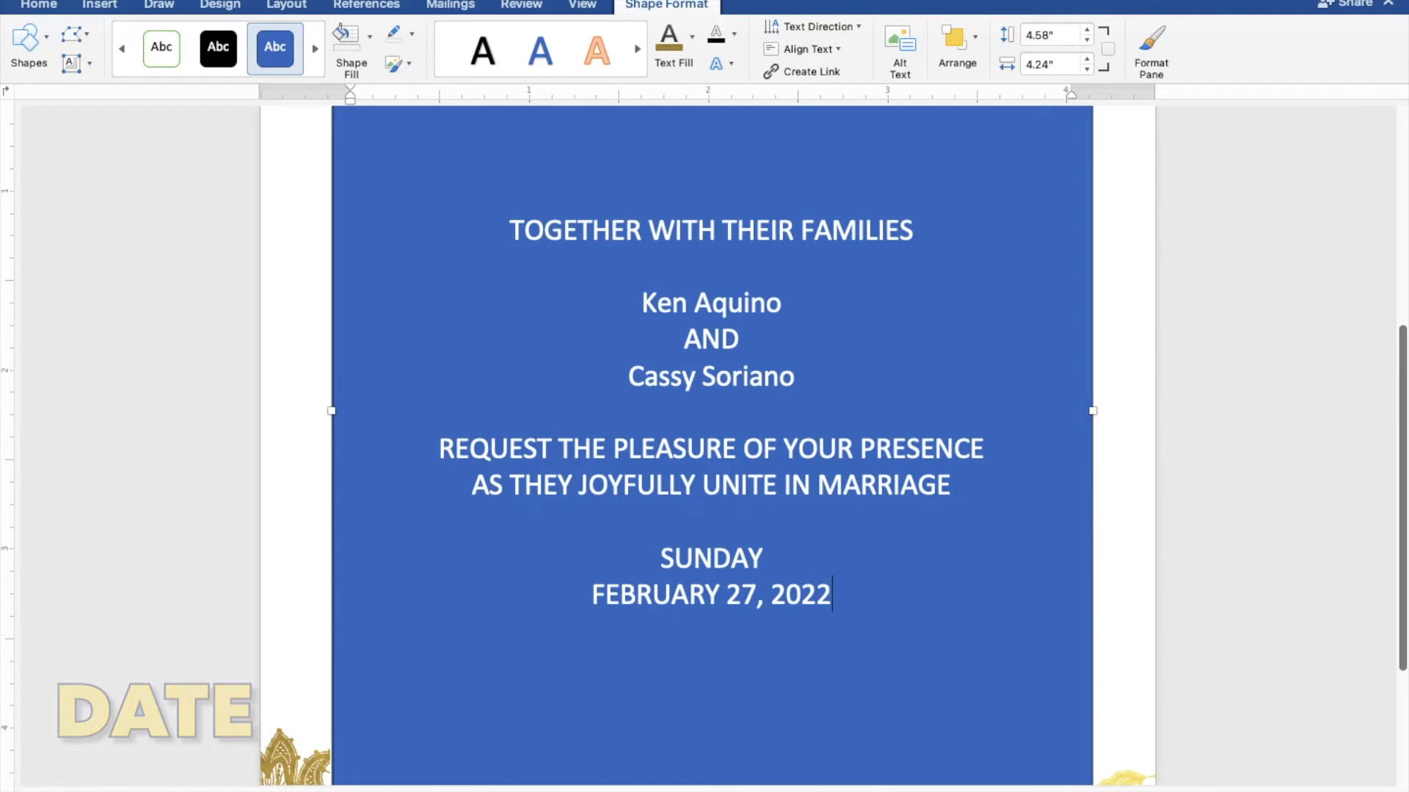
pyautogui.press('Return')
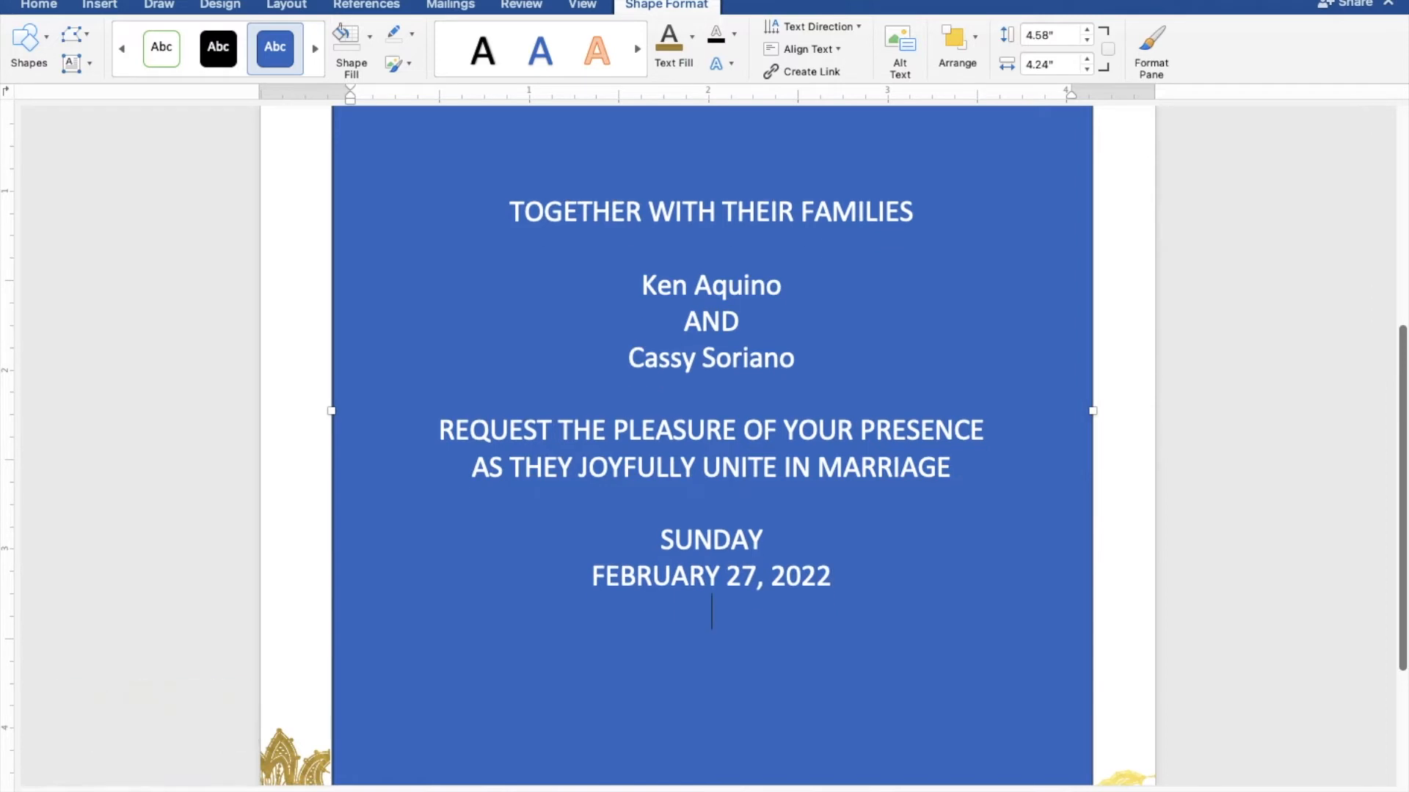
pyautogui.write('TEN O')
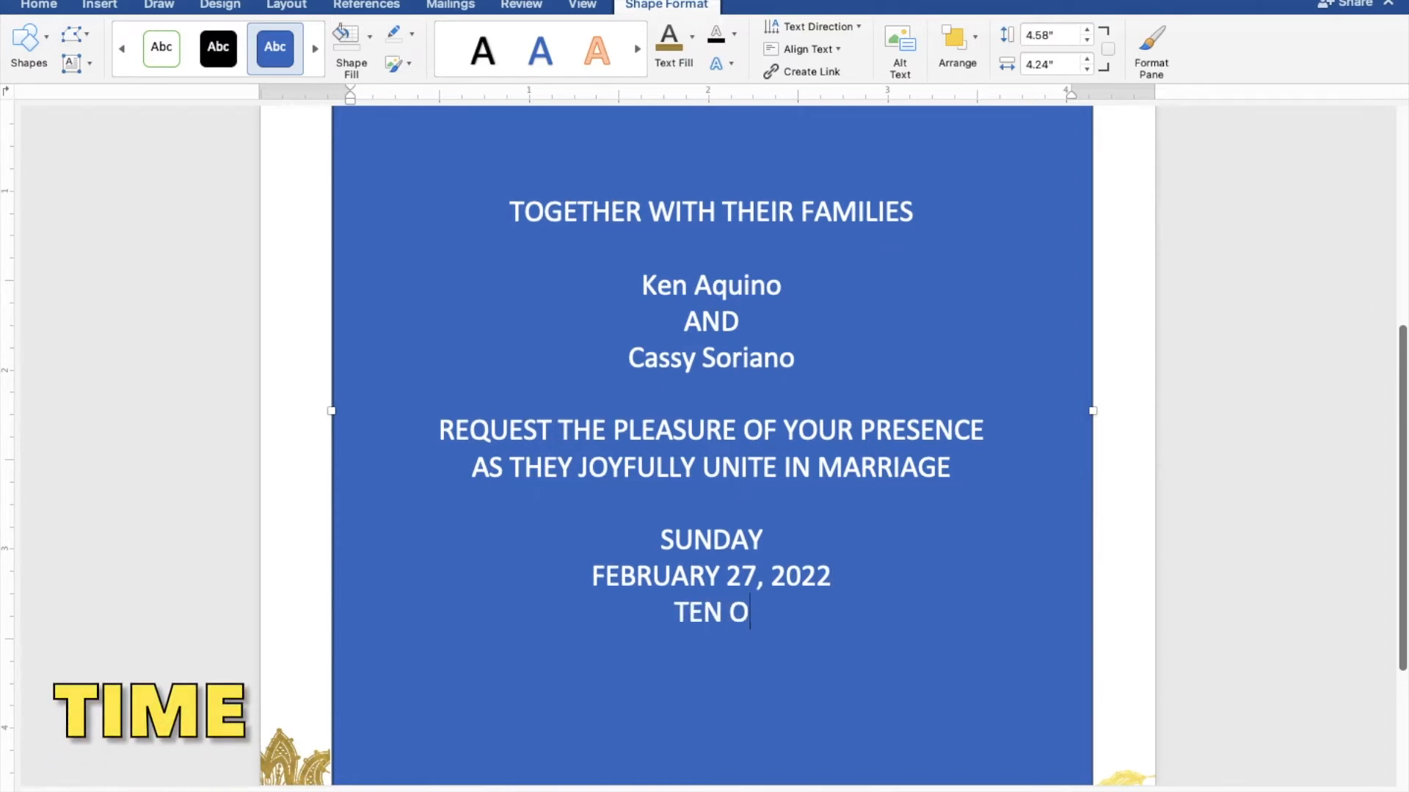
pyautogui.write("'L")
pyautogui.press('BackSpace')
pyautogui.write('CLO')
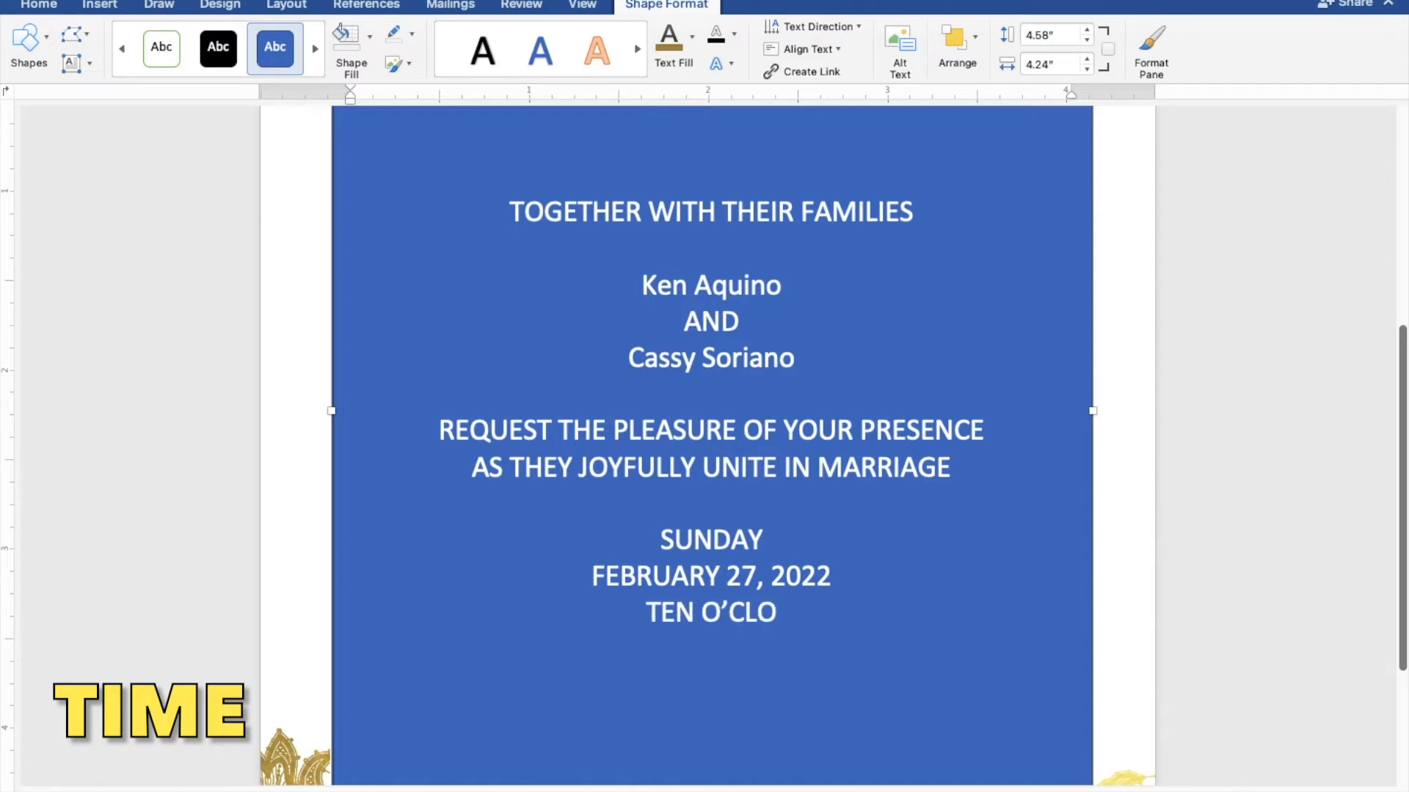
pyautogui.write('CK IN T')
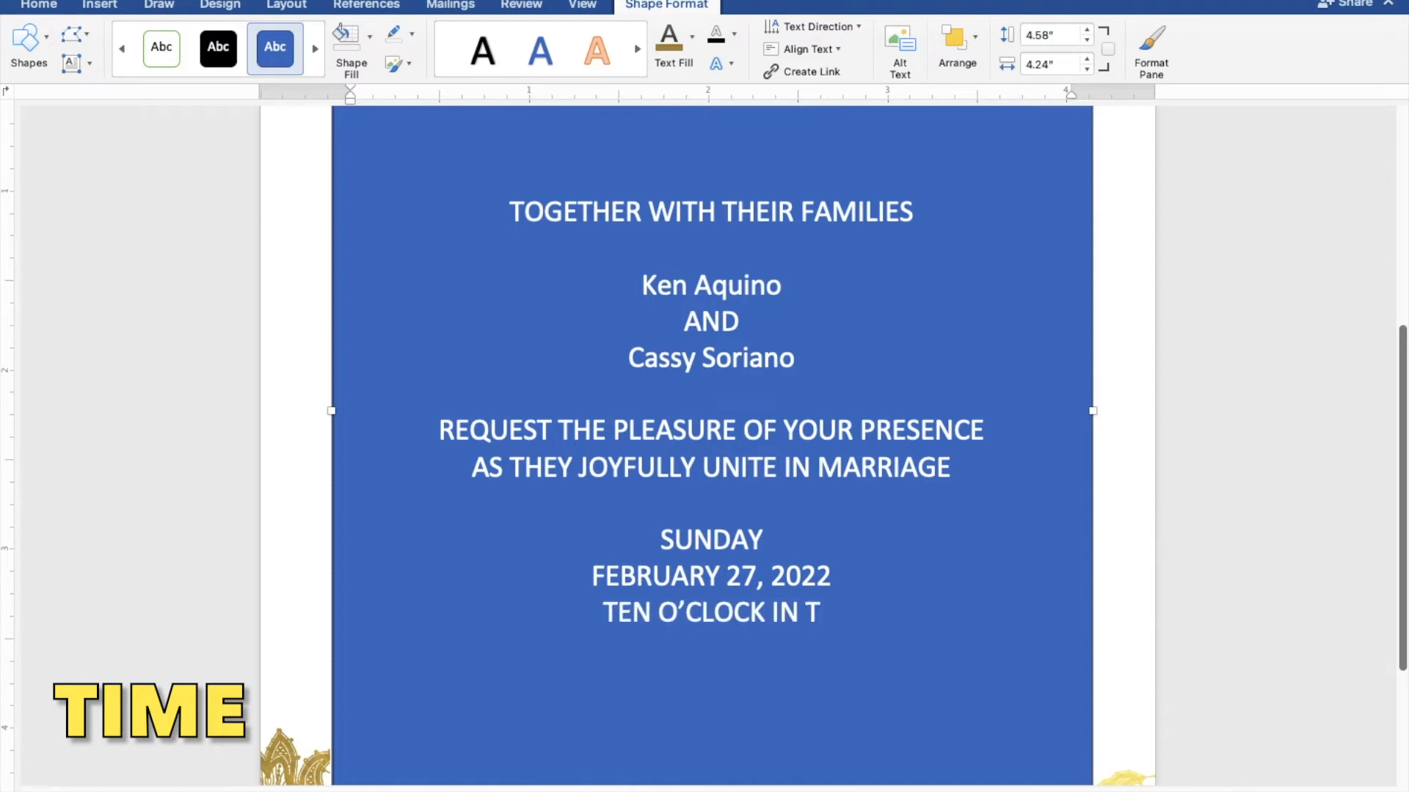
pyautogui.write('HE MORNING')
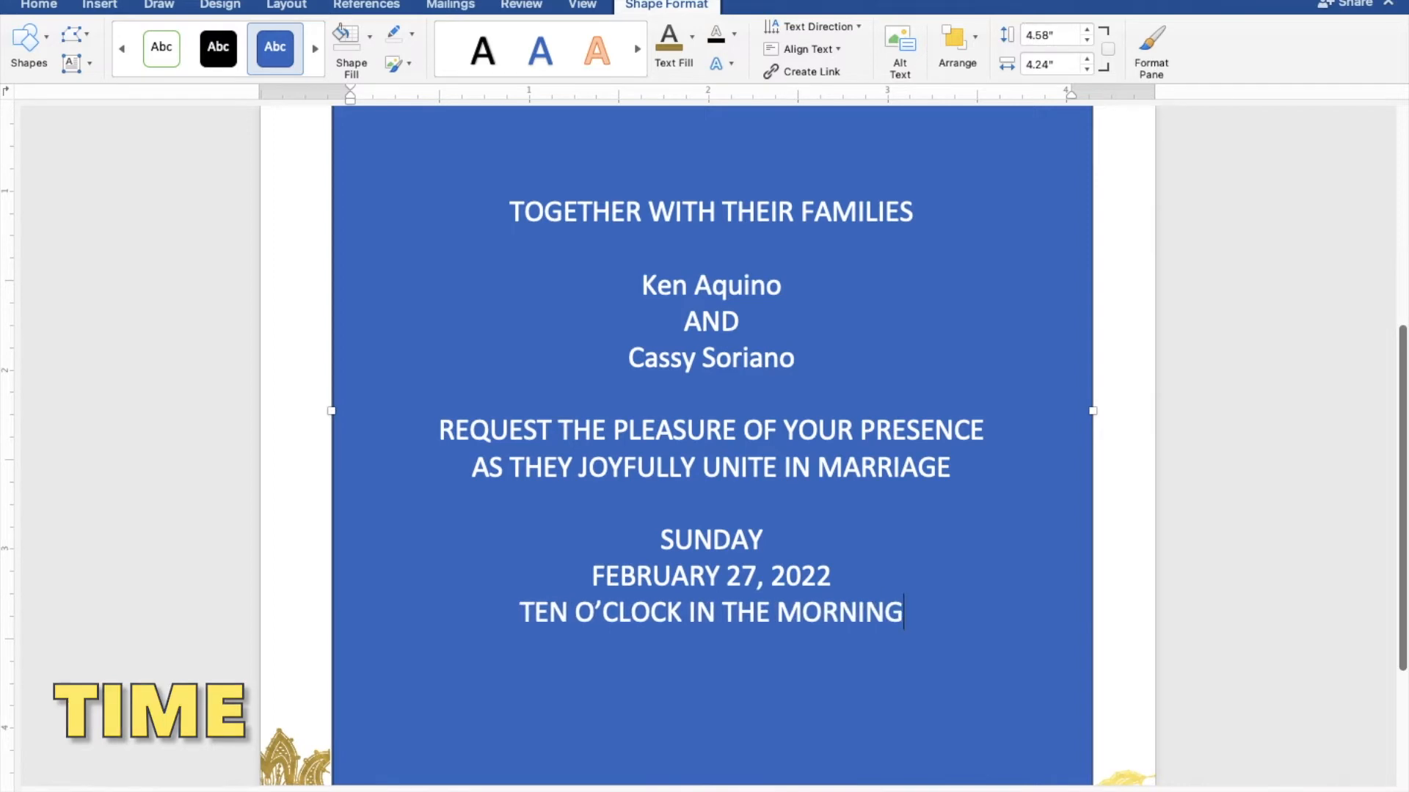
pyautogui.press('Return')
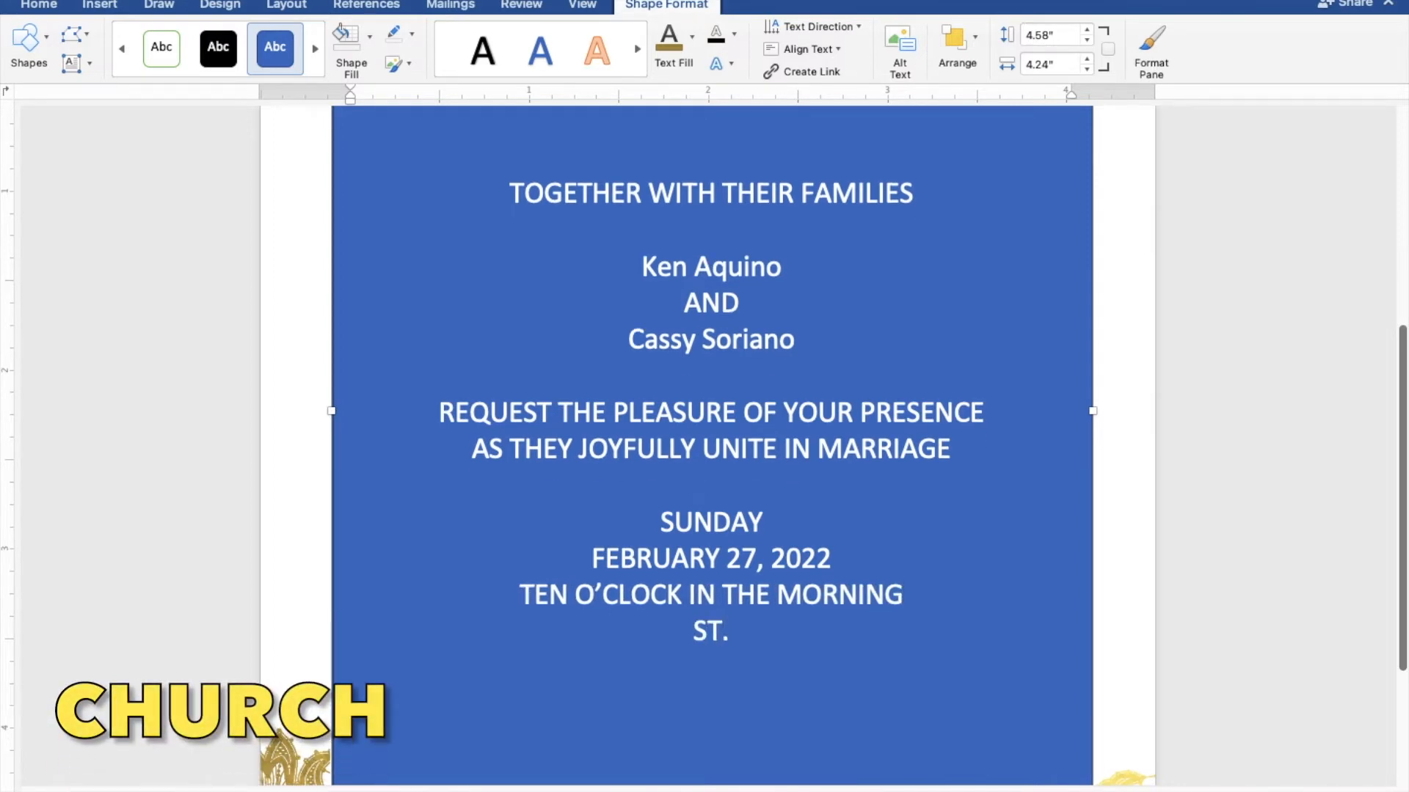
# Step: Add ST. THOMAS AQUINAS PARISH CHURCH, MANGALDAN PANGASINAN and 'Reception to follow' lines
pyautogui.write('ST. THOMAS AQUINAS')
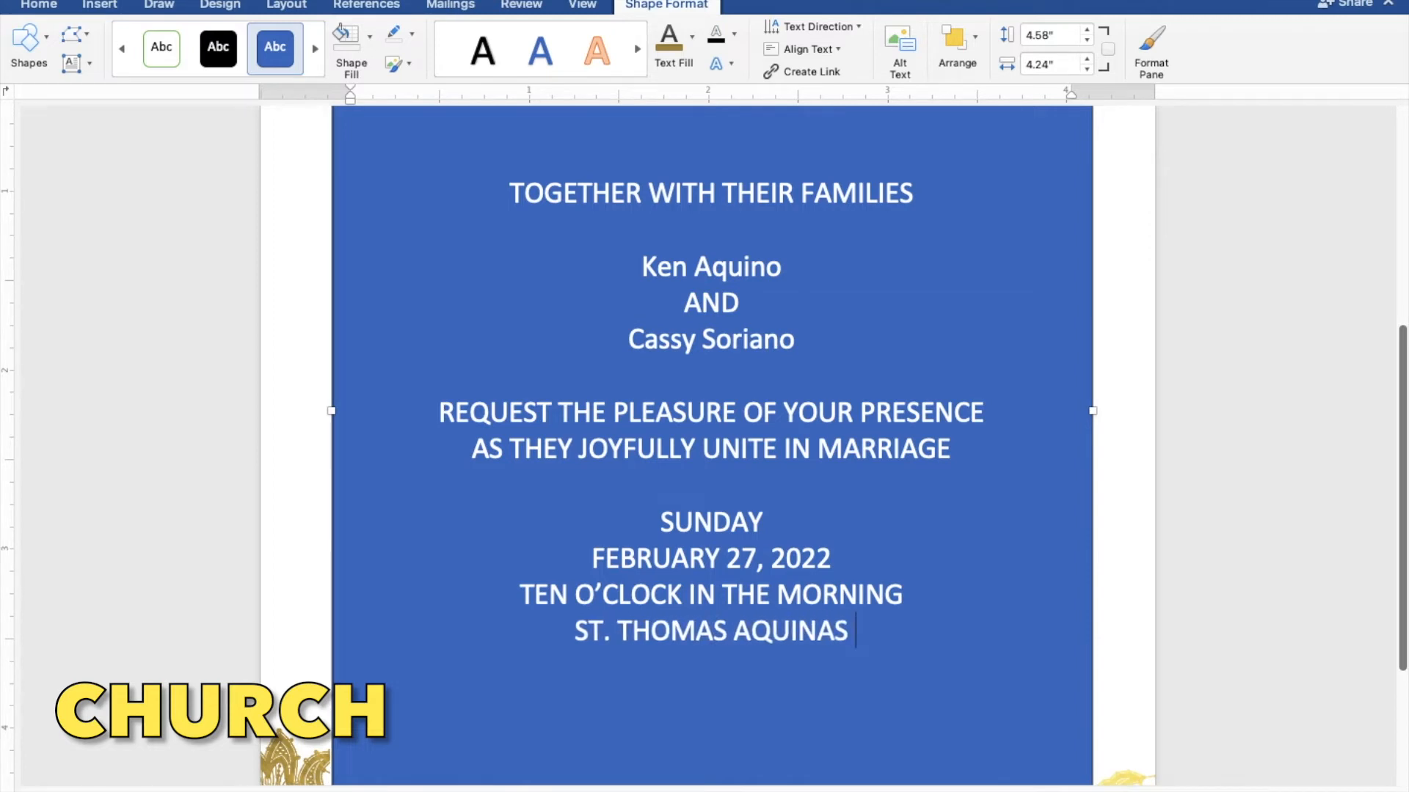
pyautogui.write('PARISH CHURCH')
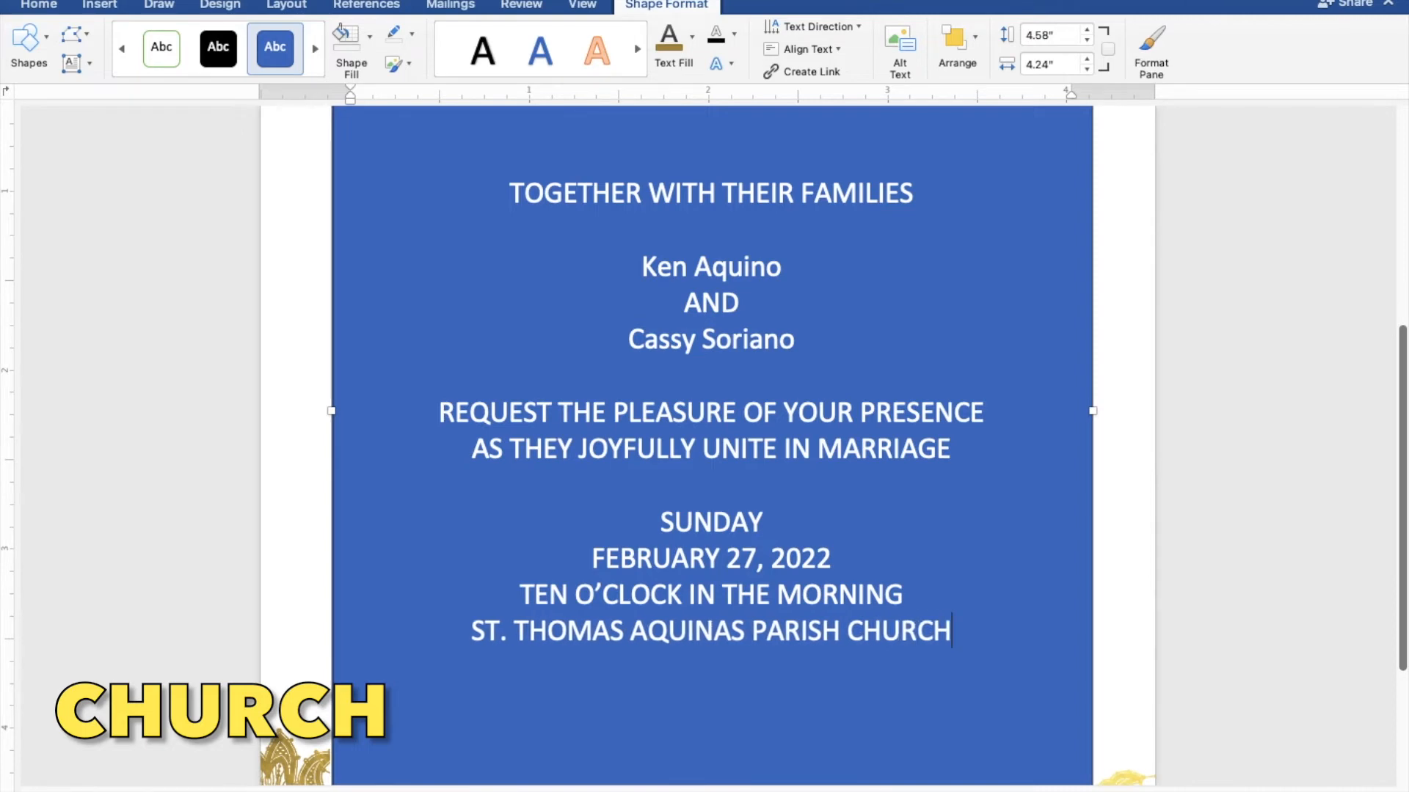
pyautogui.press('Return')
pyautogui.write('MANGAL')
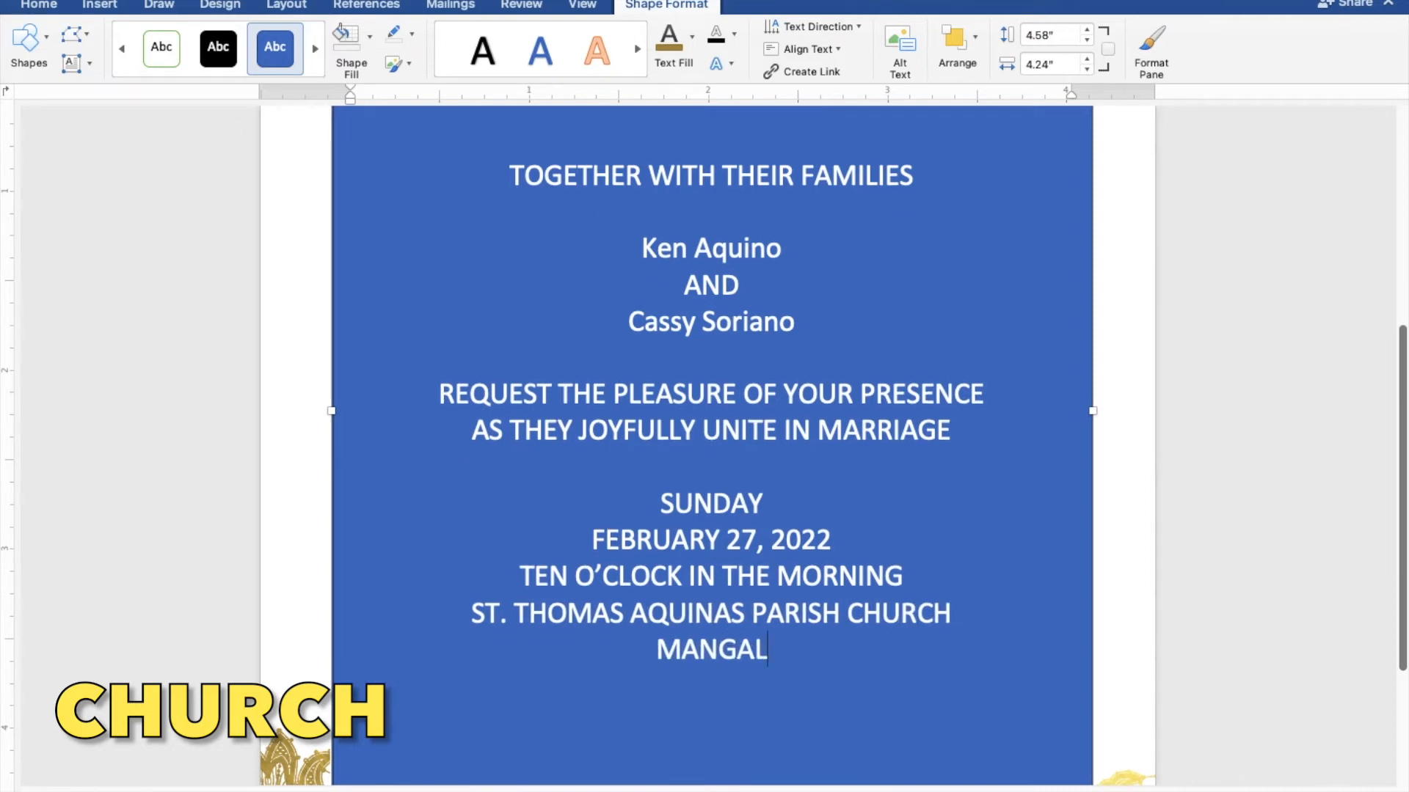
pyautogui.write('DAN PNAG')
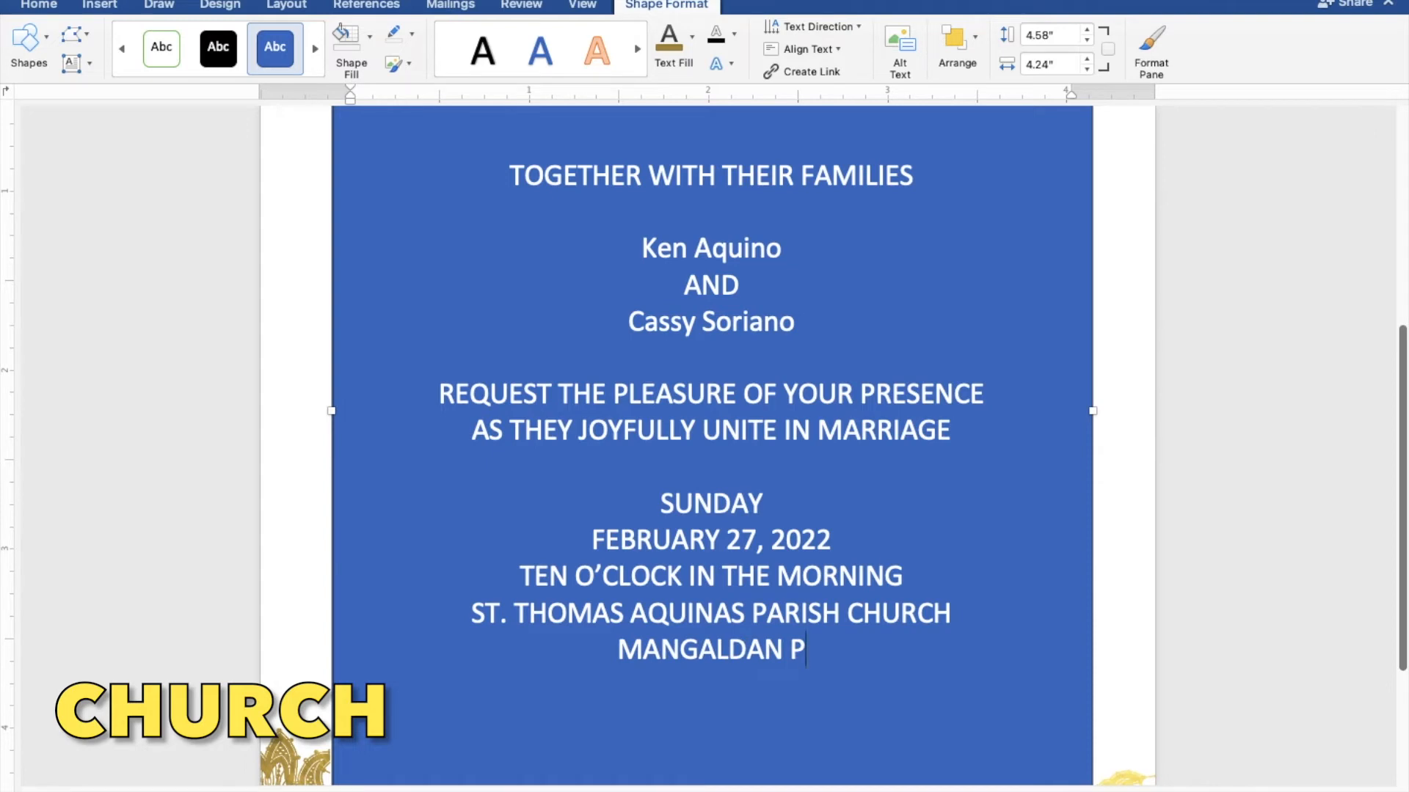
pyautogui.press('BackSpace')
pyautogui.press('BackSpace')
pyautogui.press('BackSpace')
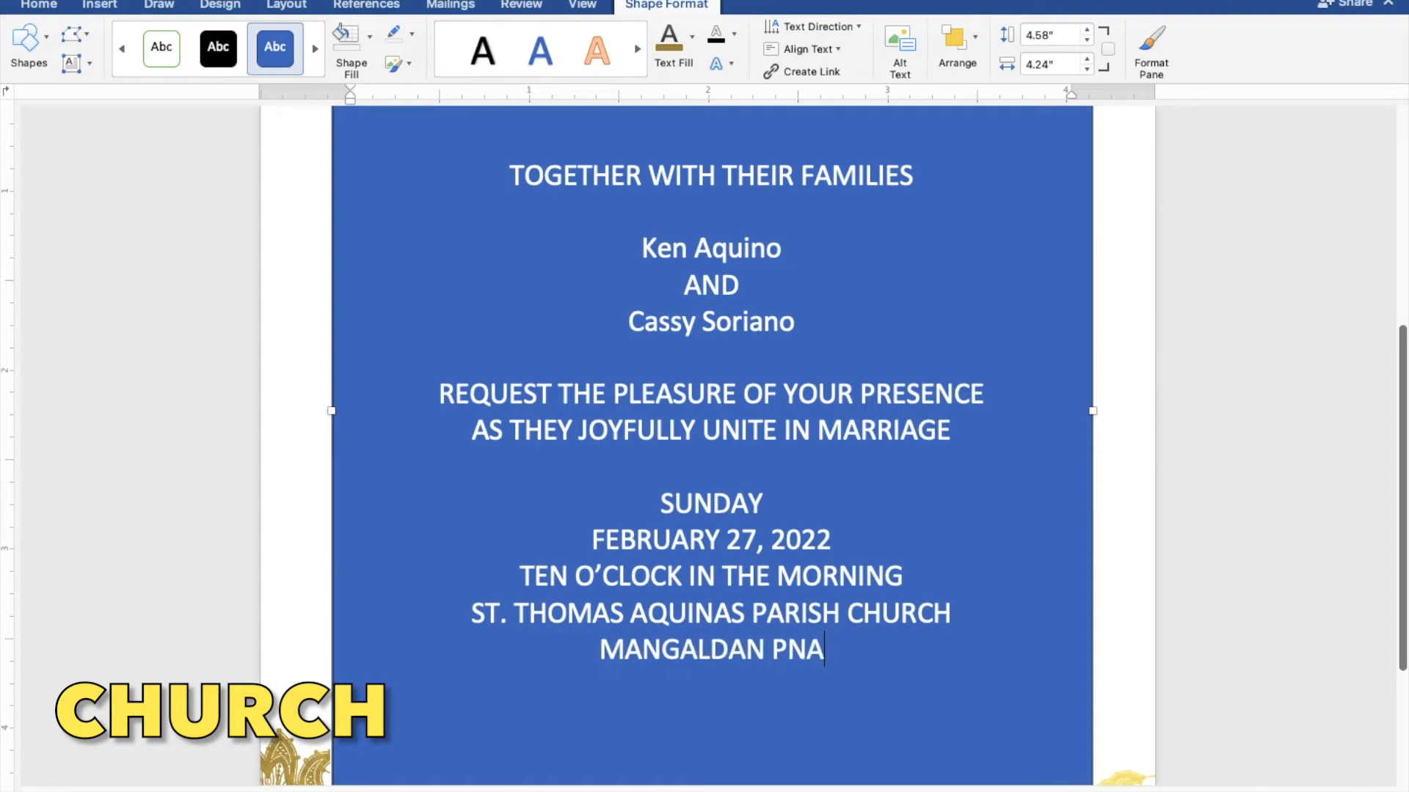
pyautogui.write('ANG')
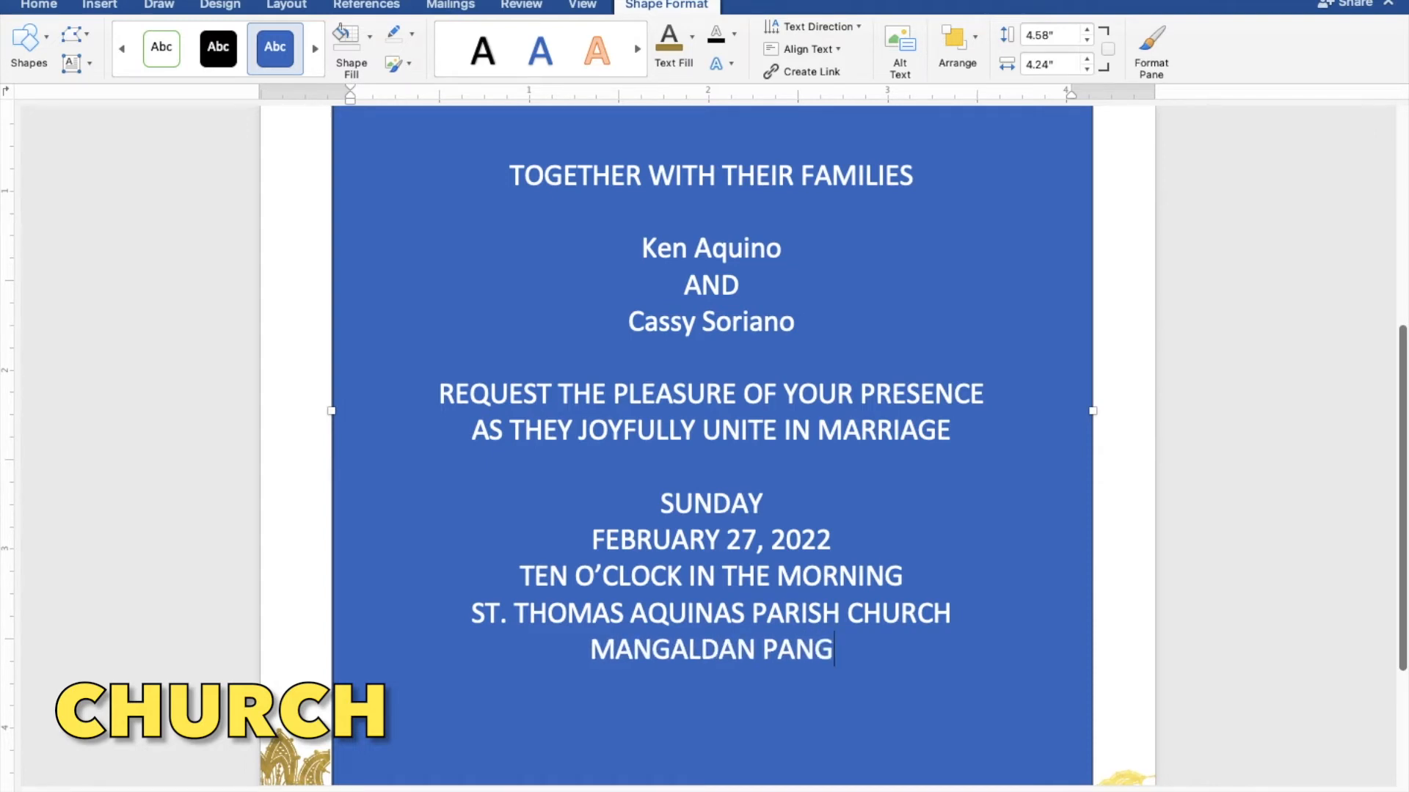
pyautogui.write('ASINAN')
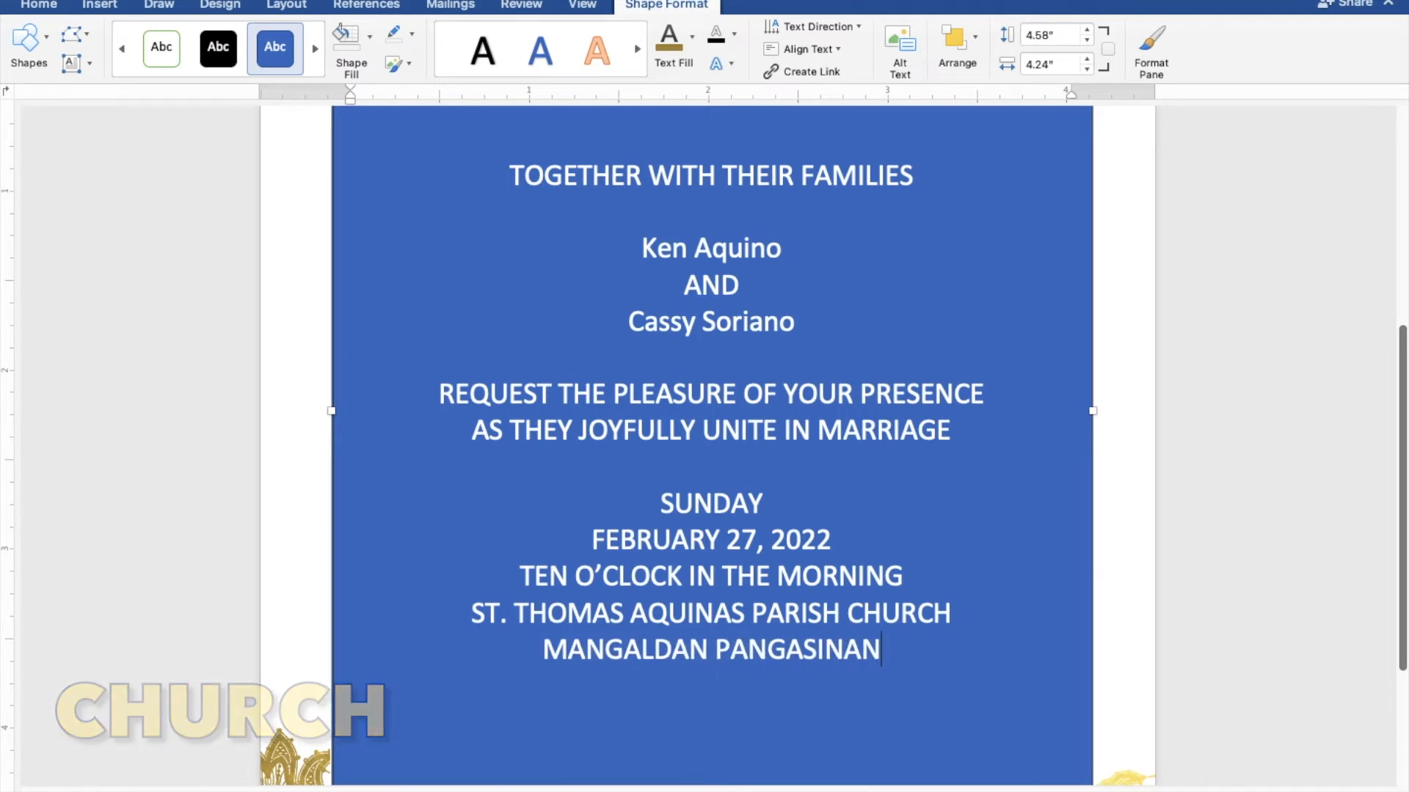
pyautogui.press('Return')
pyautogui.press('Return')
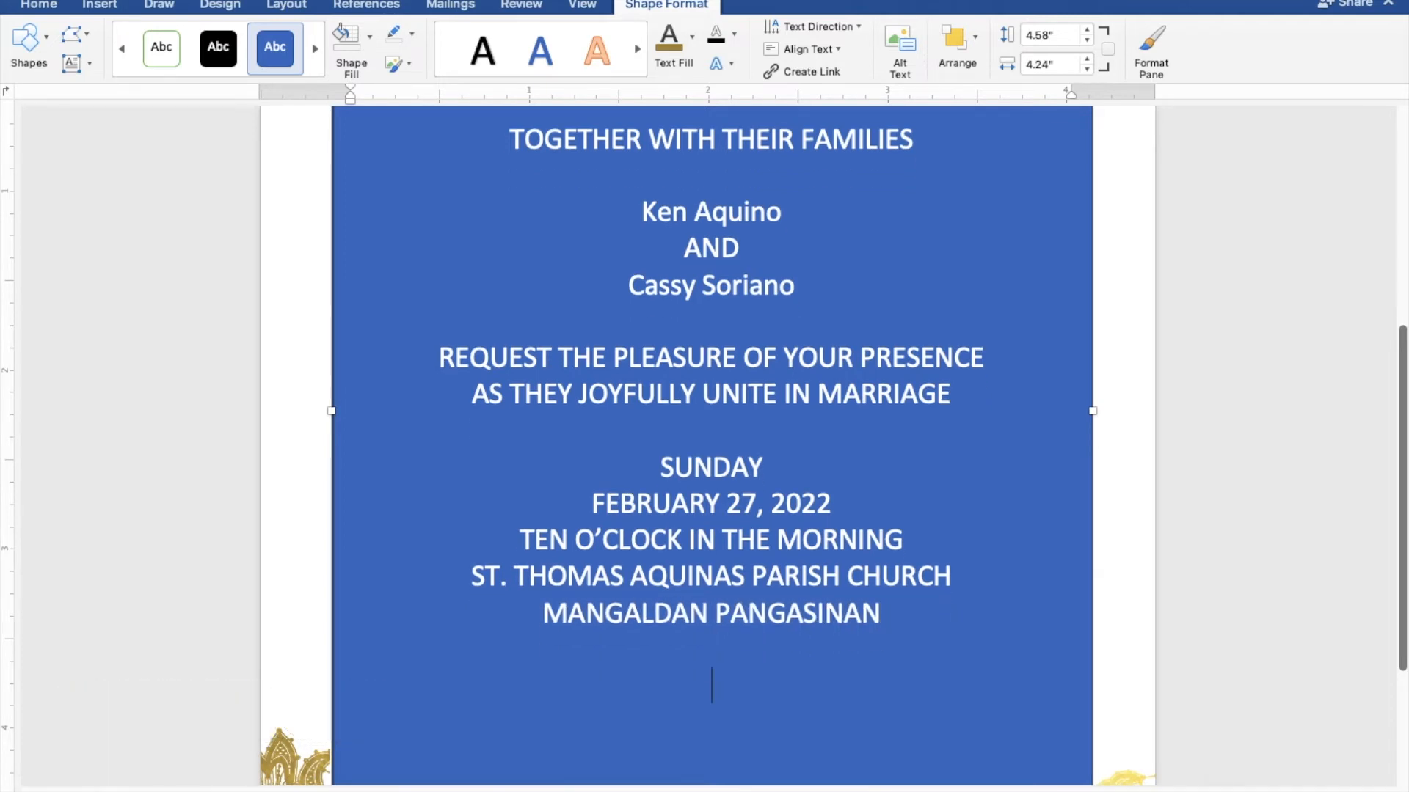
pyautogui.write('Recep')
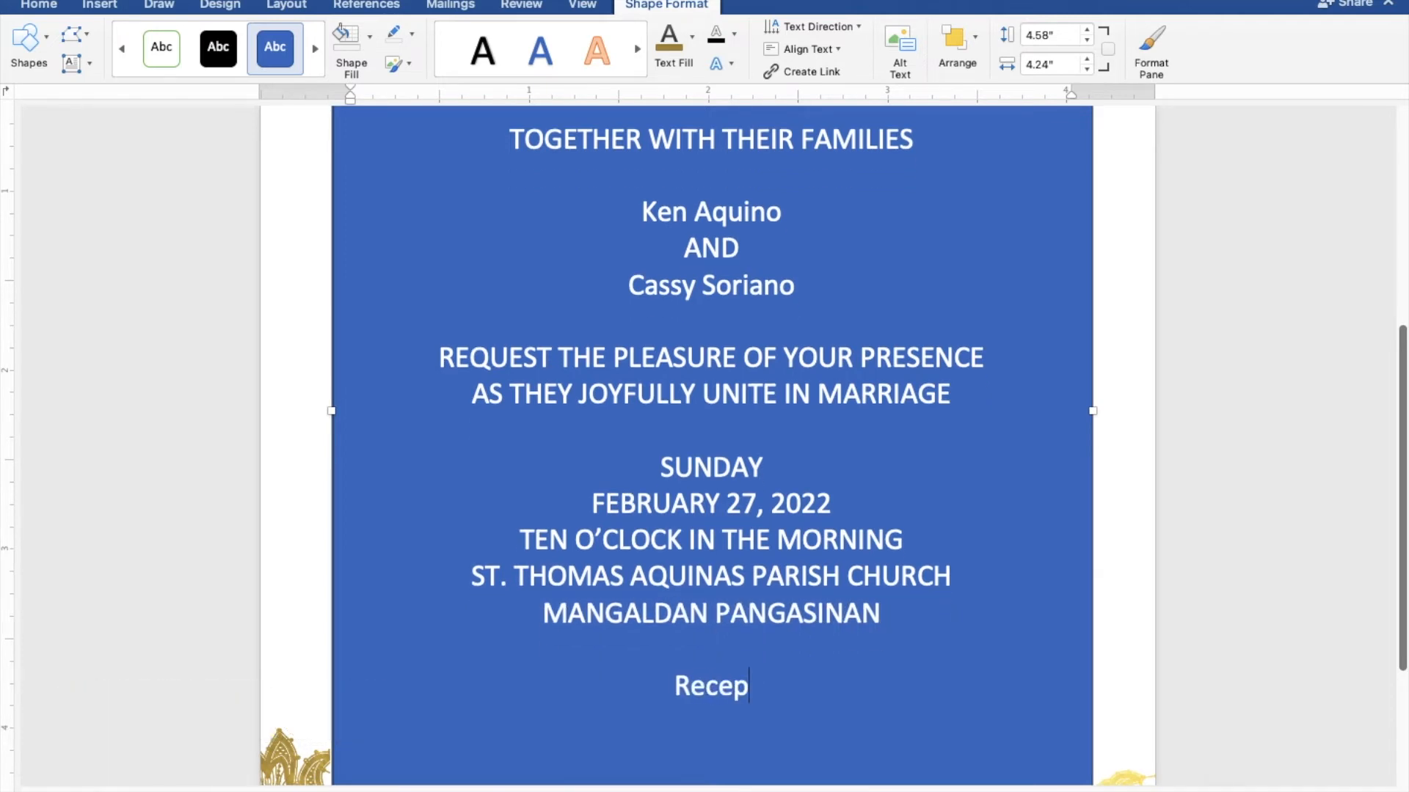
pyautogui.write('tion to f')
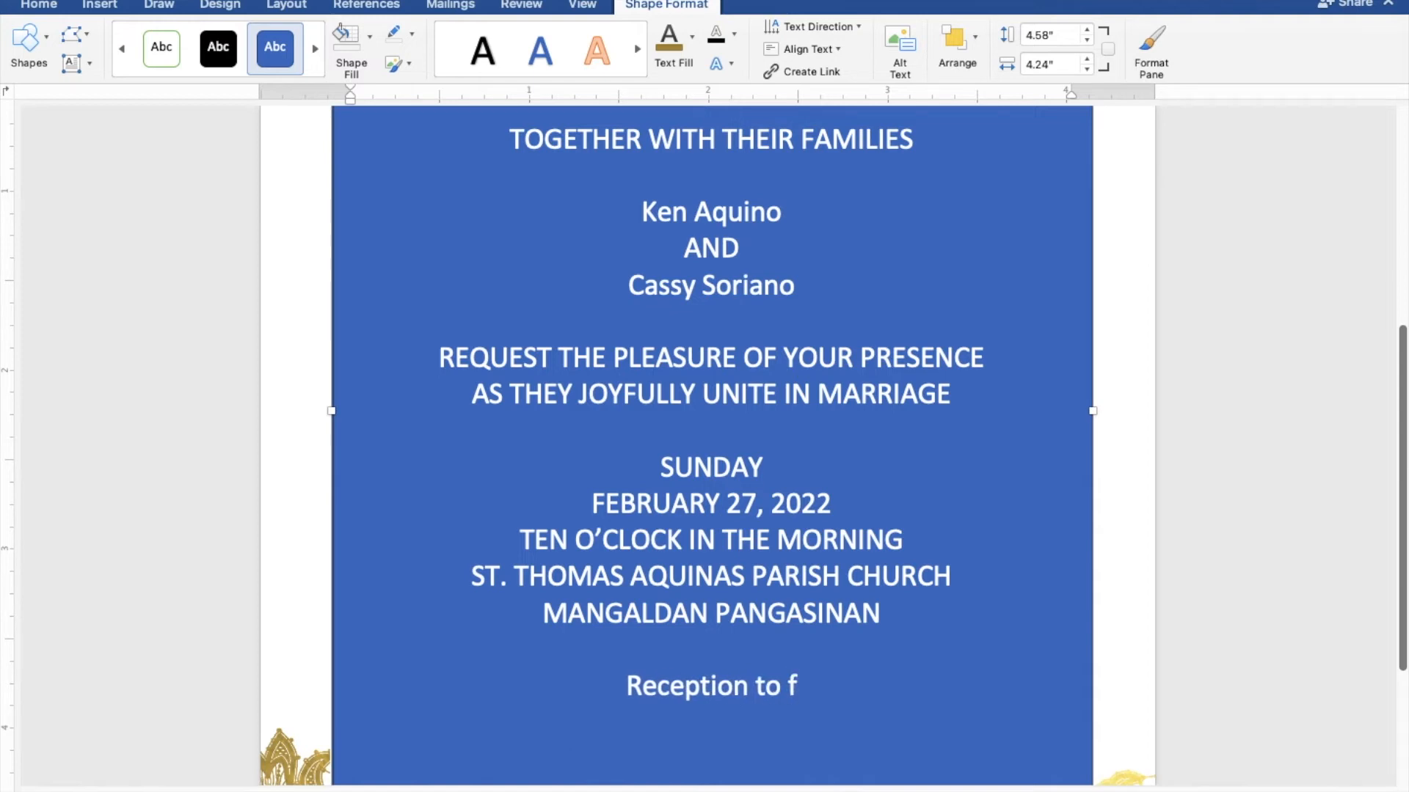
pyautogui.write('ollow')
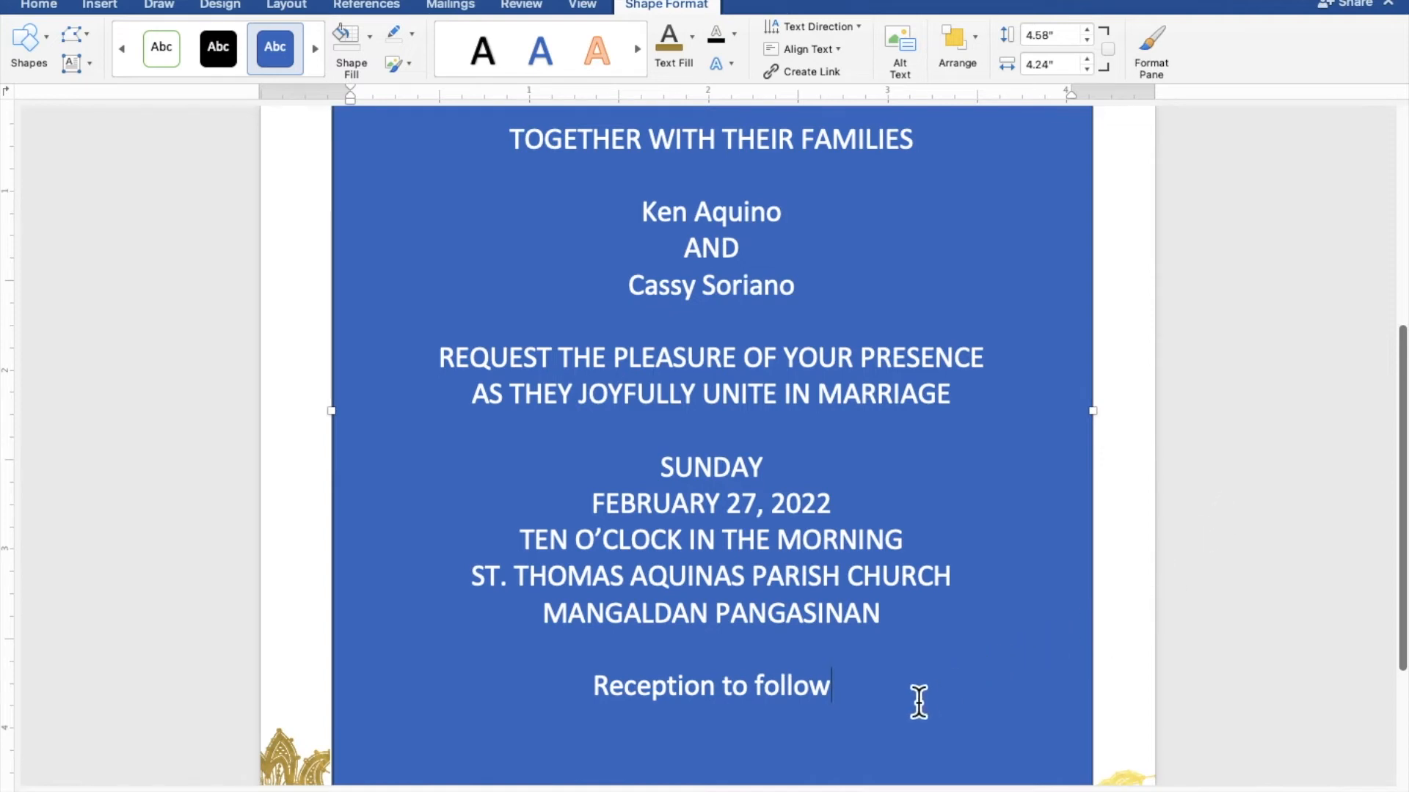
# Step: Give the rectangle no fill and no outline, and colour all its wording the recent gold
pyautogui.moveTo(843, 705); pyautogui.dragTo(516, 175)
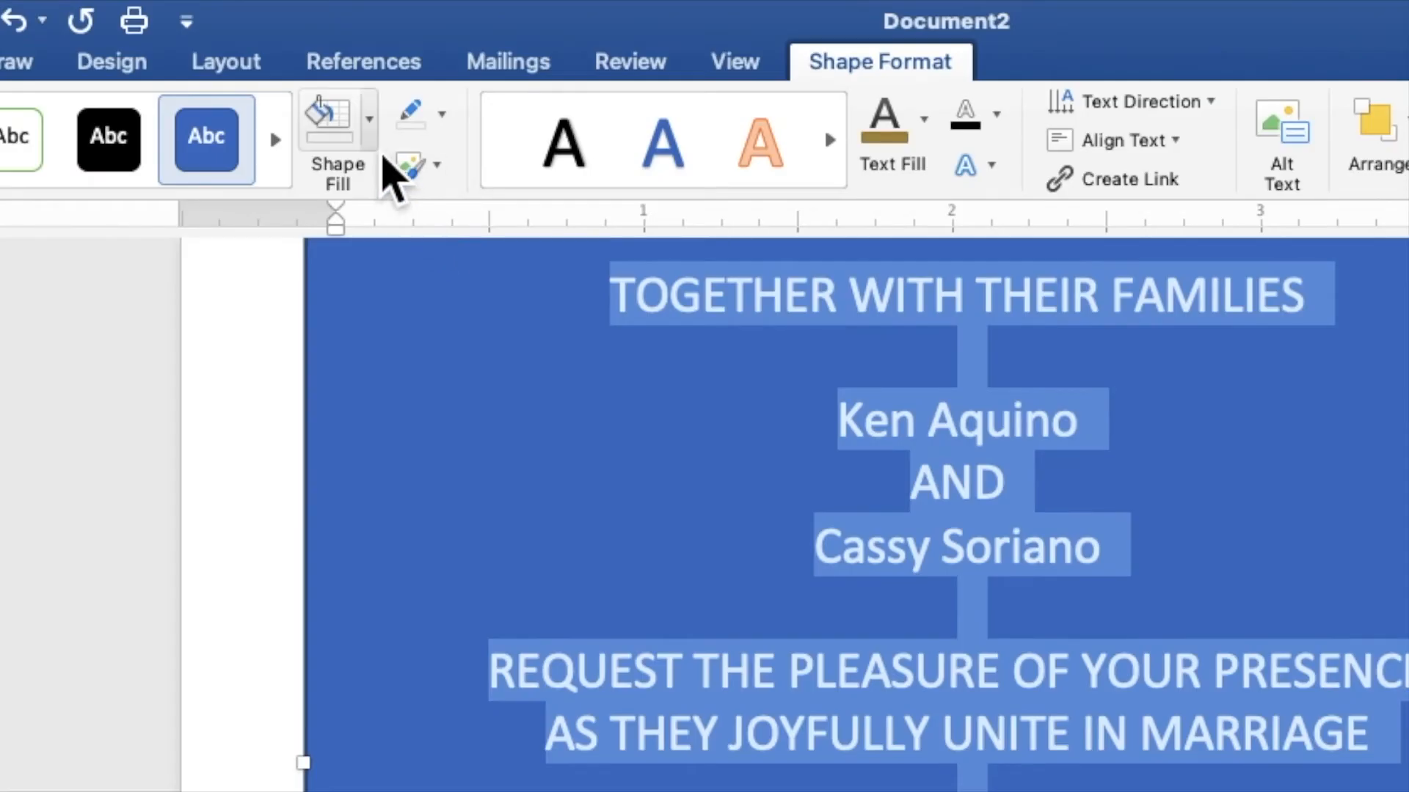
pyautogui.click(370, 139)
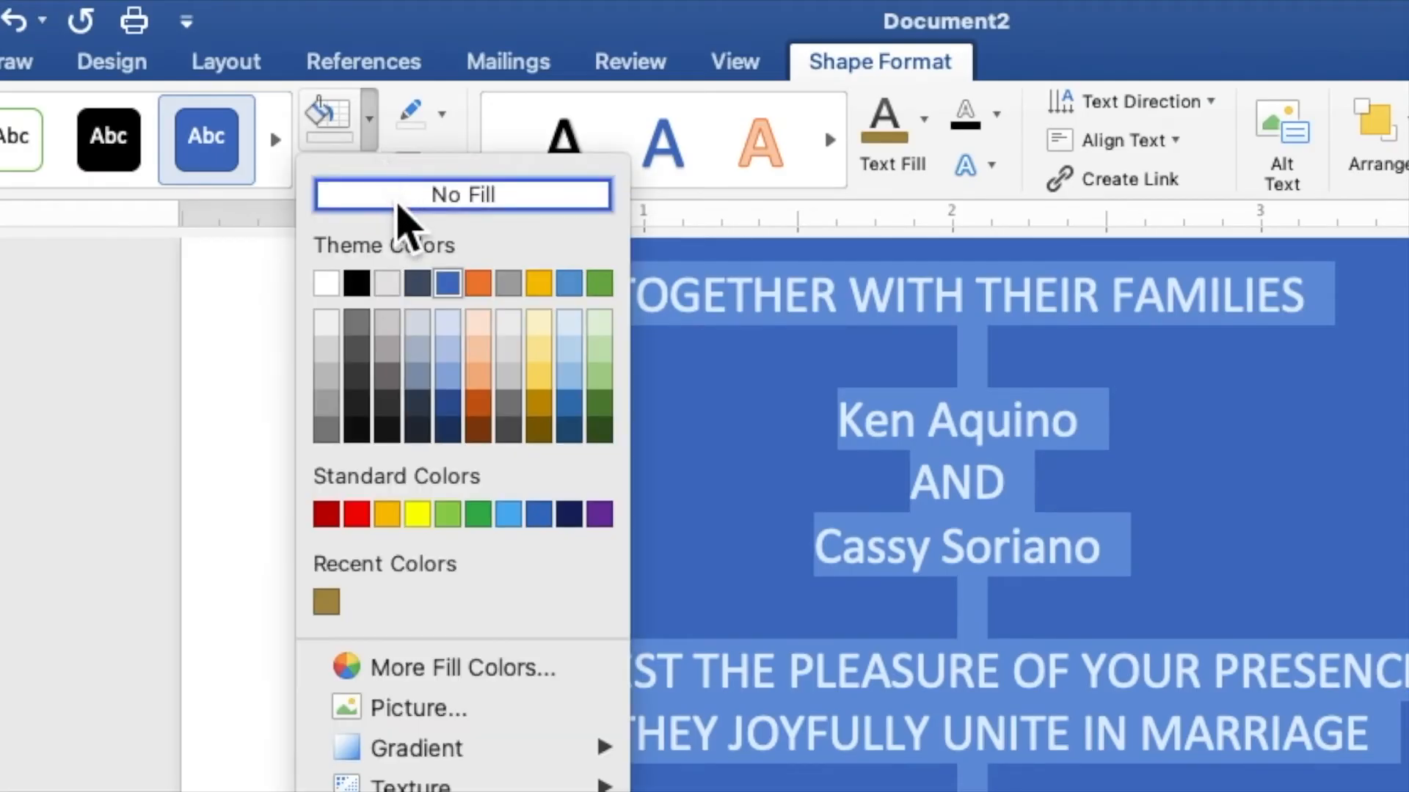
pyautogui.click(398, 206)
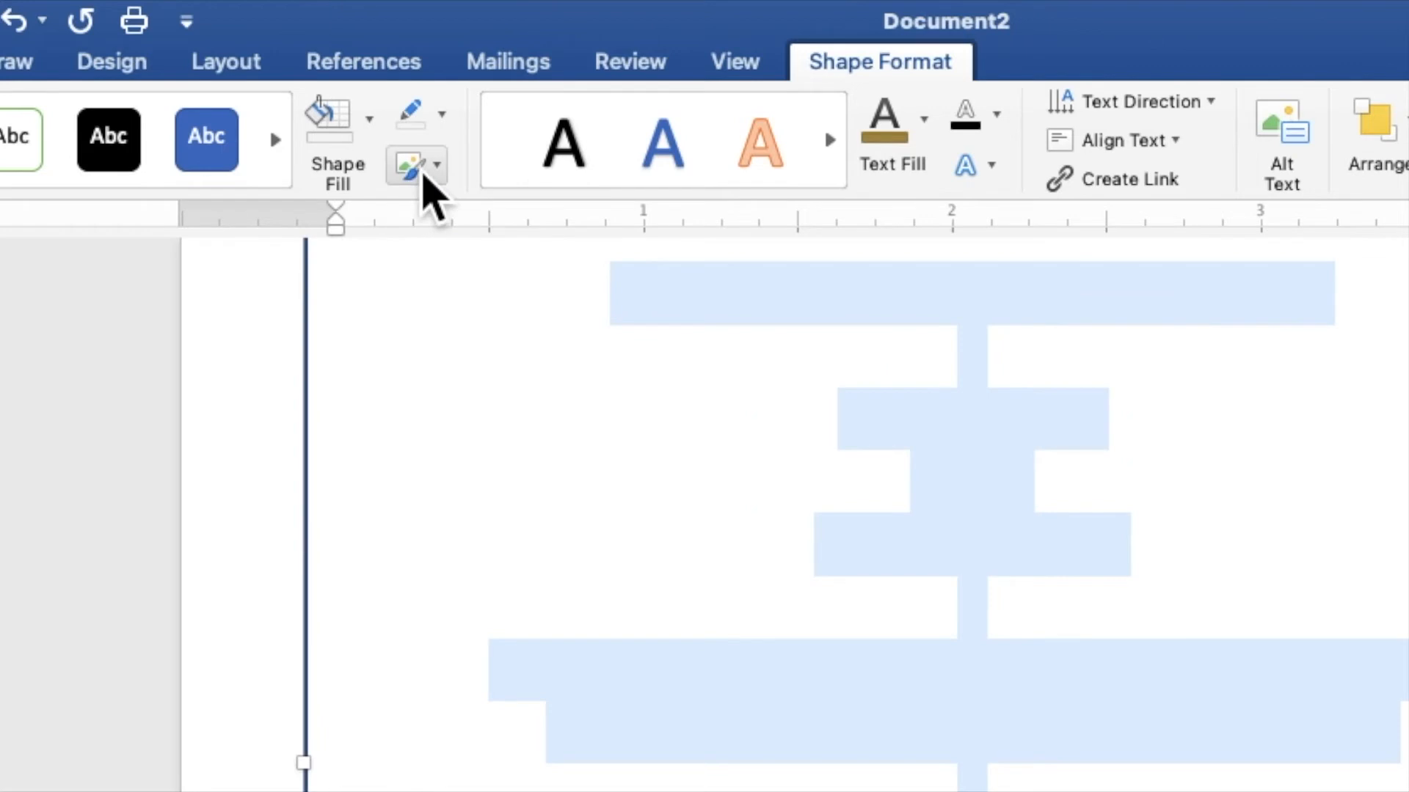
pyautogui.click(442, 116)
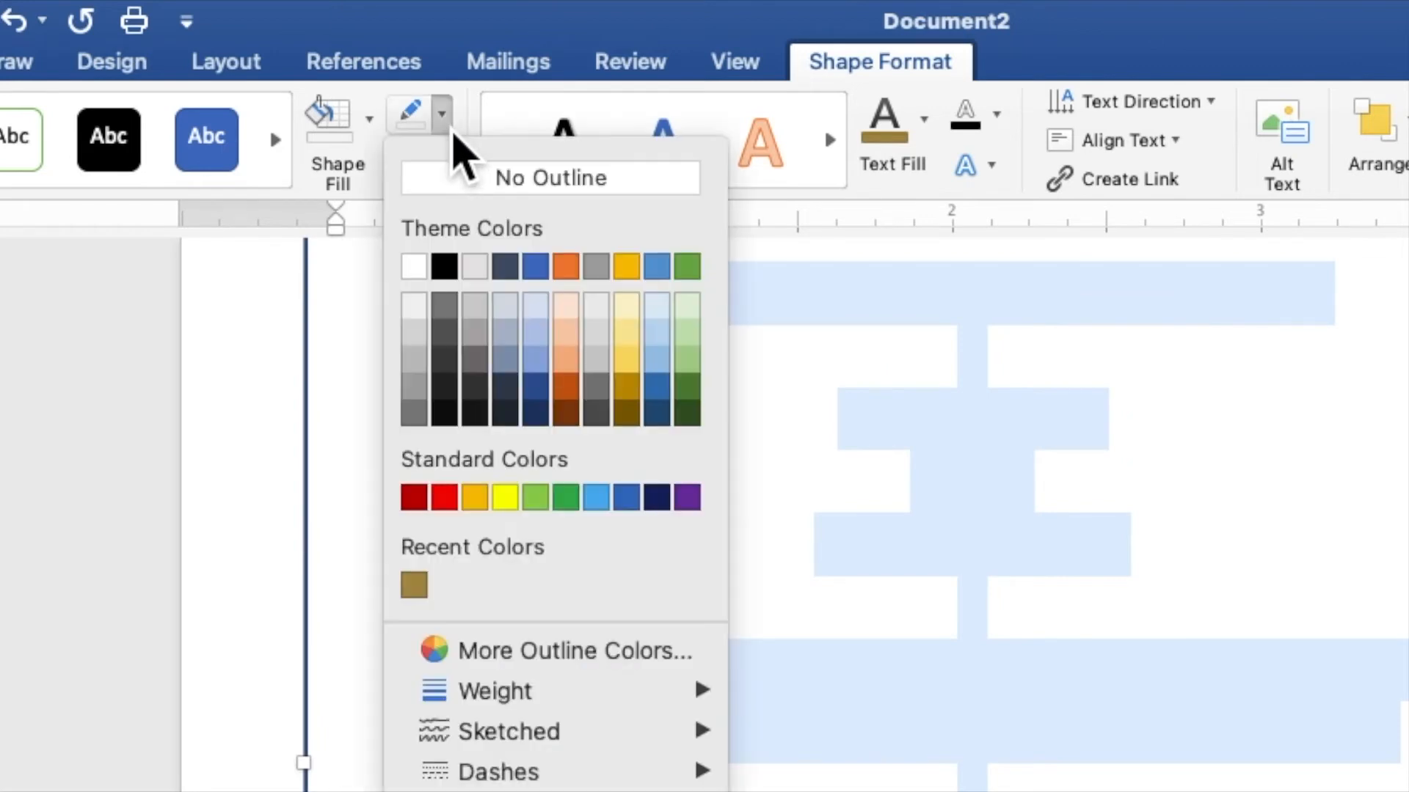
pyautogui.click(471, 179)
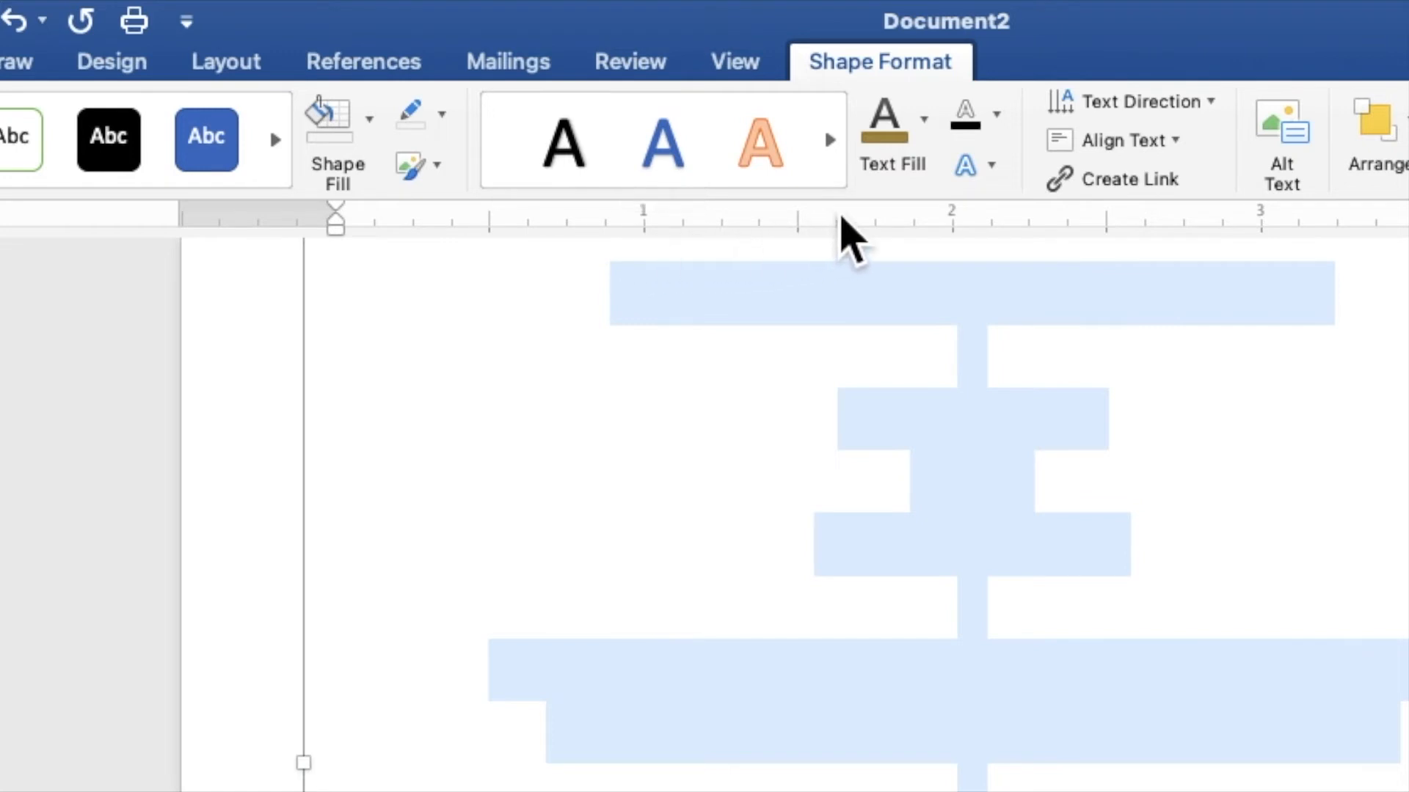
pyautogui.click(929, 144)
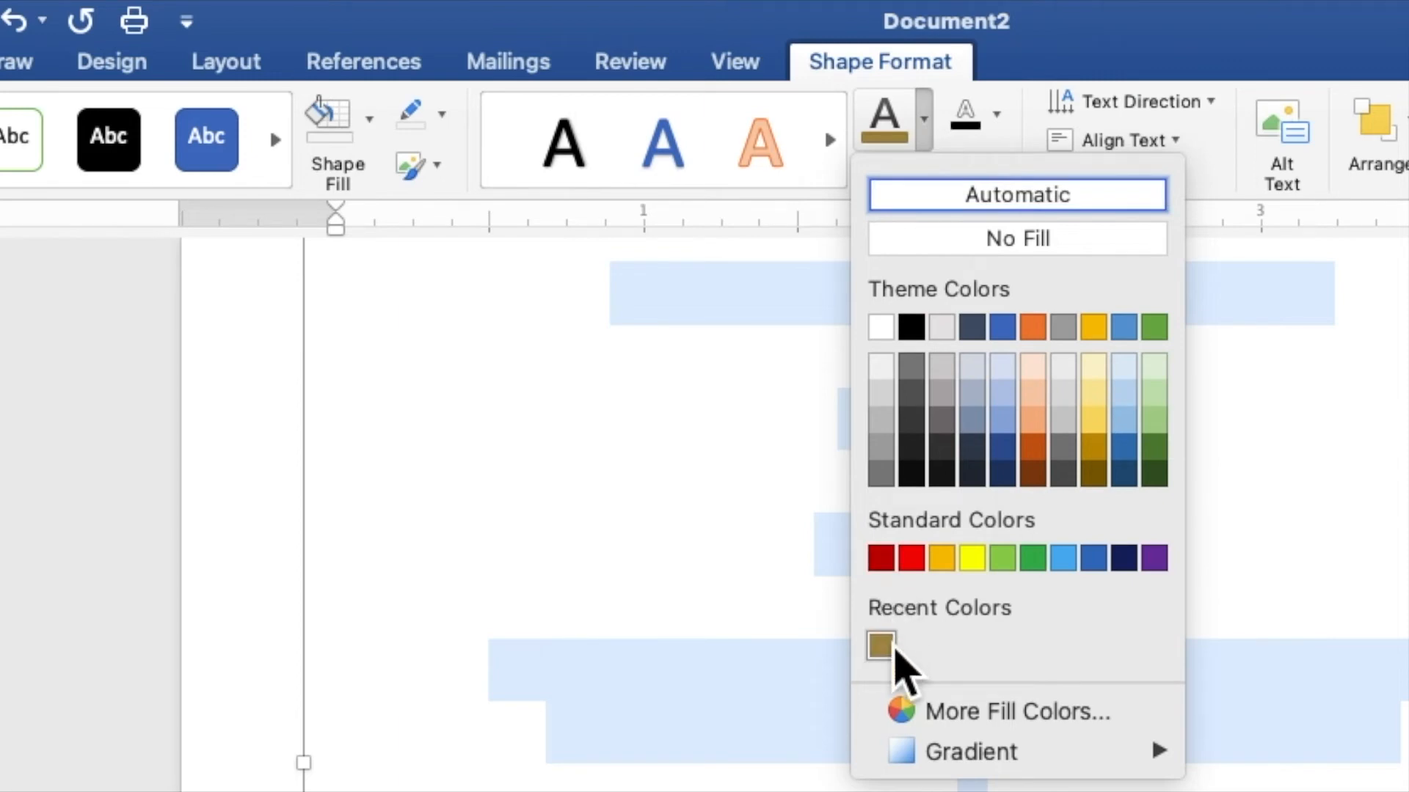
pyautogui.click(884, 644)
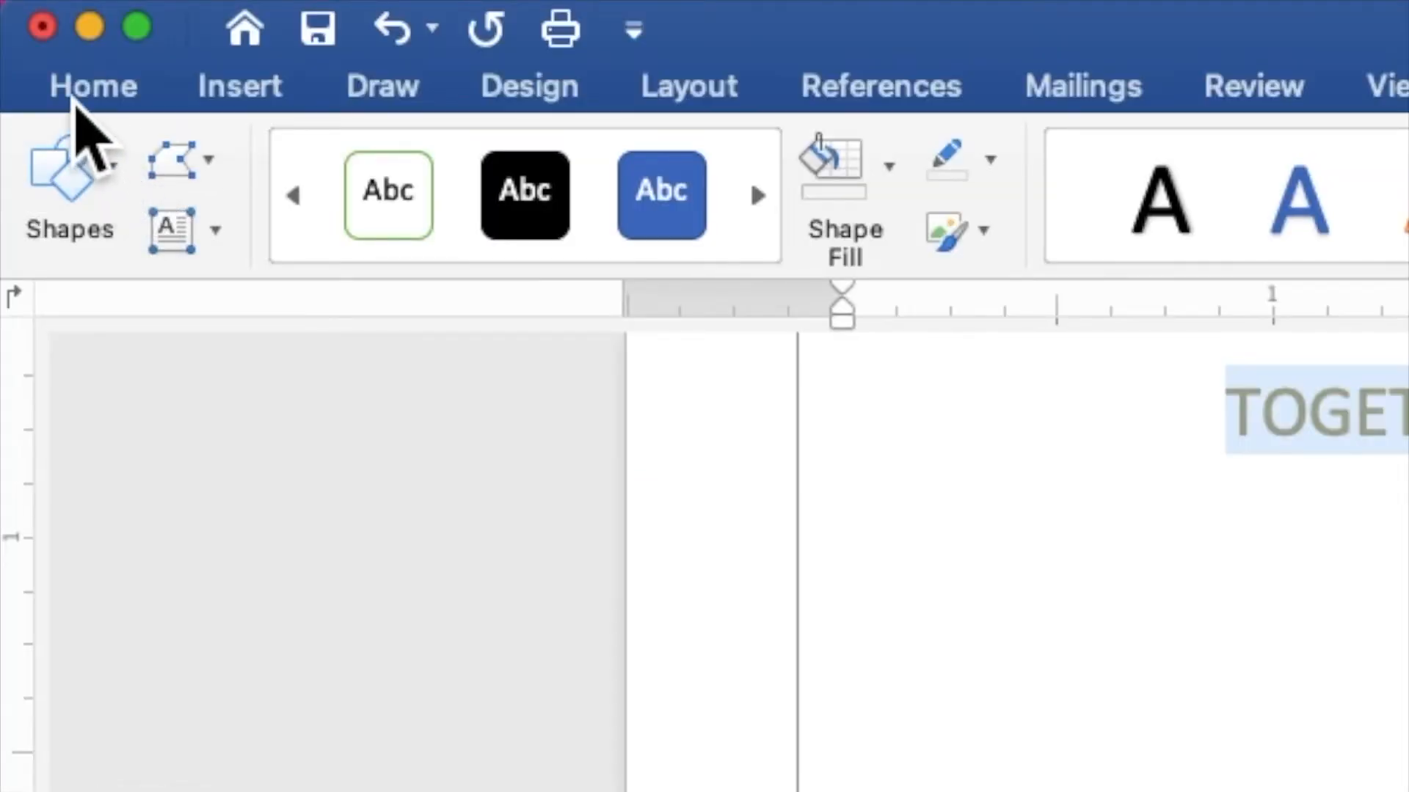
# Step: Set all the invitation wording to 9 pt Times New Roman
pyautogui.click(87, 91)
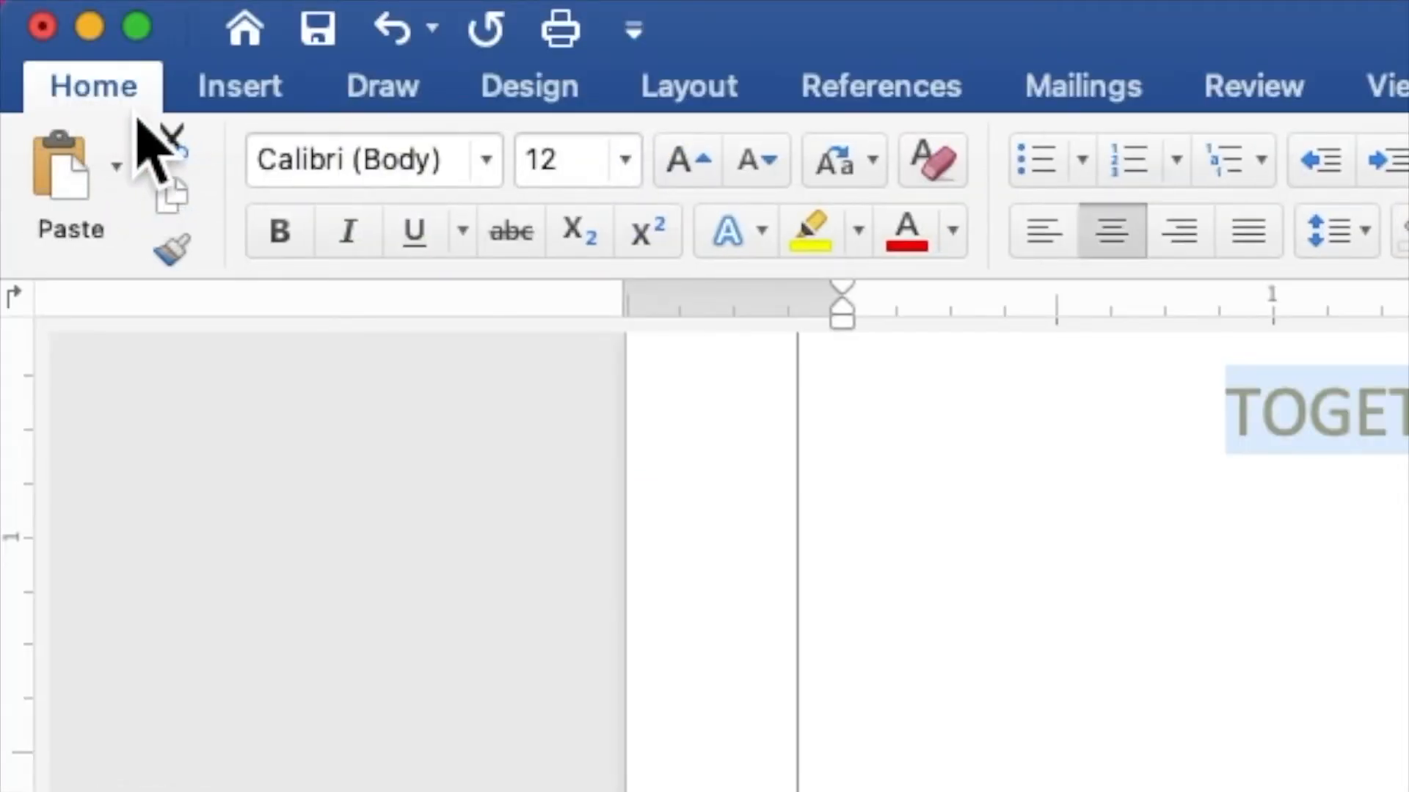
pyautogui.click(501, 175)
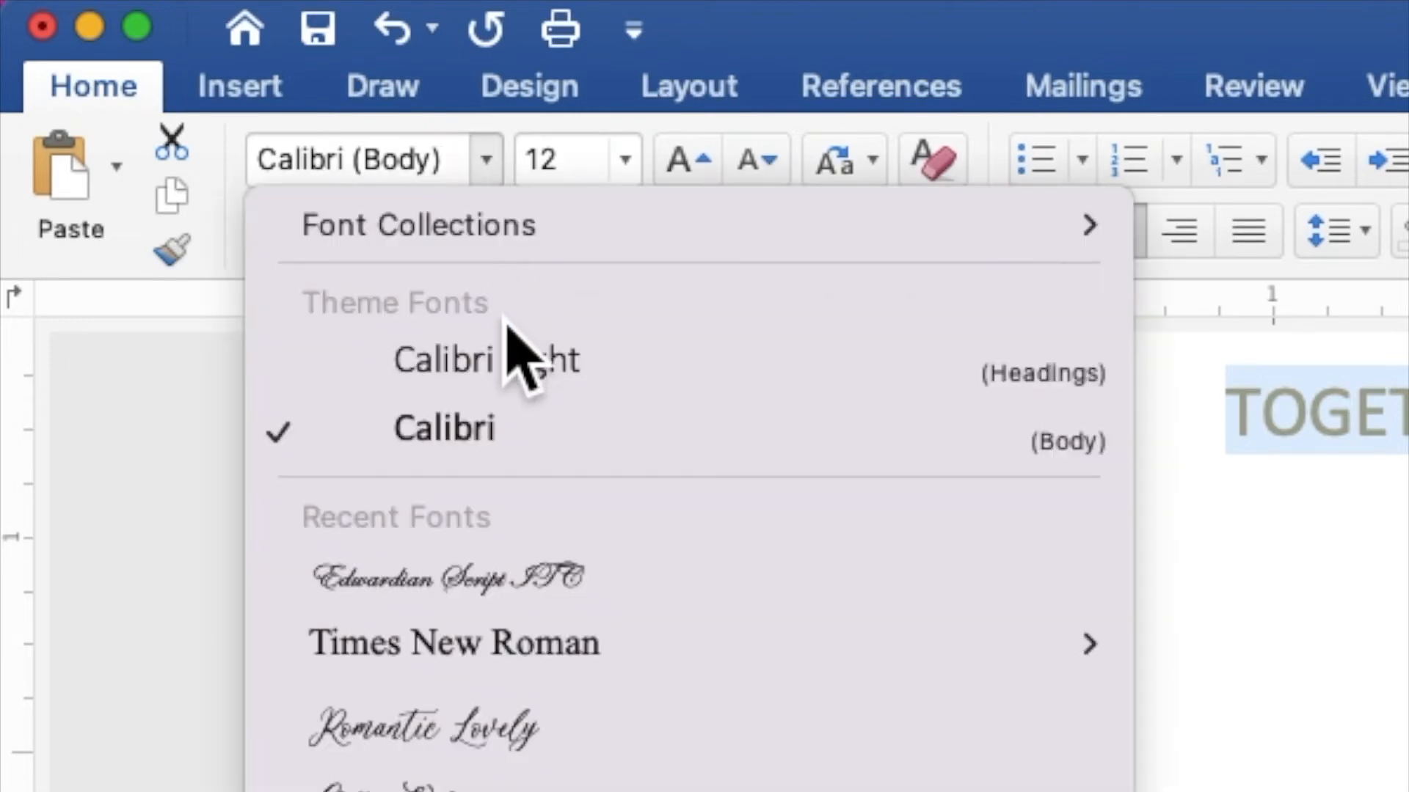
pyautogui.click(469, 660)
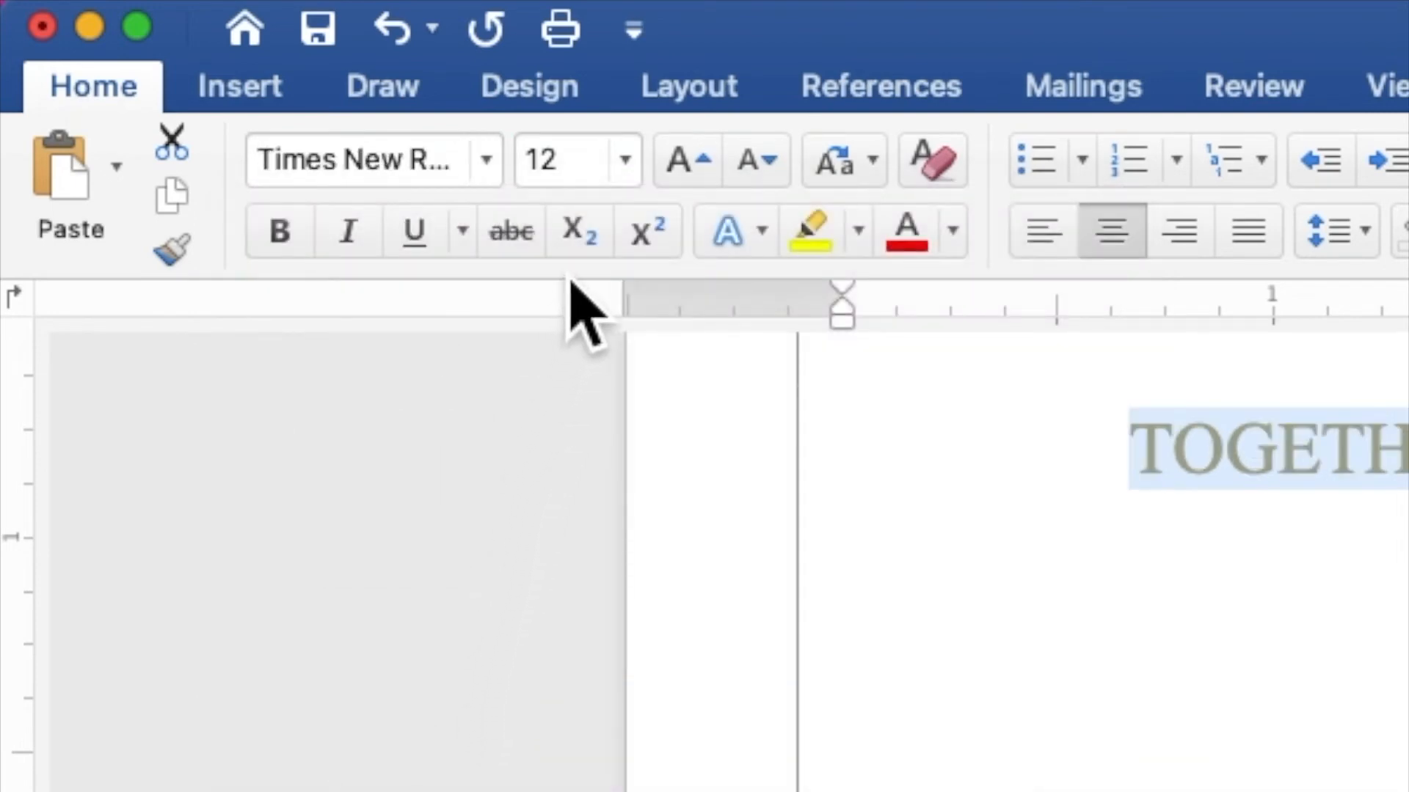
pyautogui.click(594, 157)
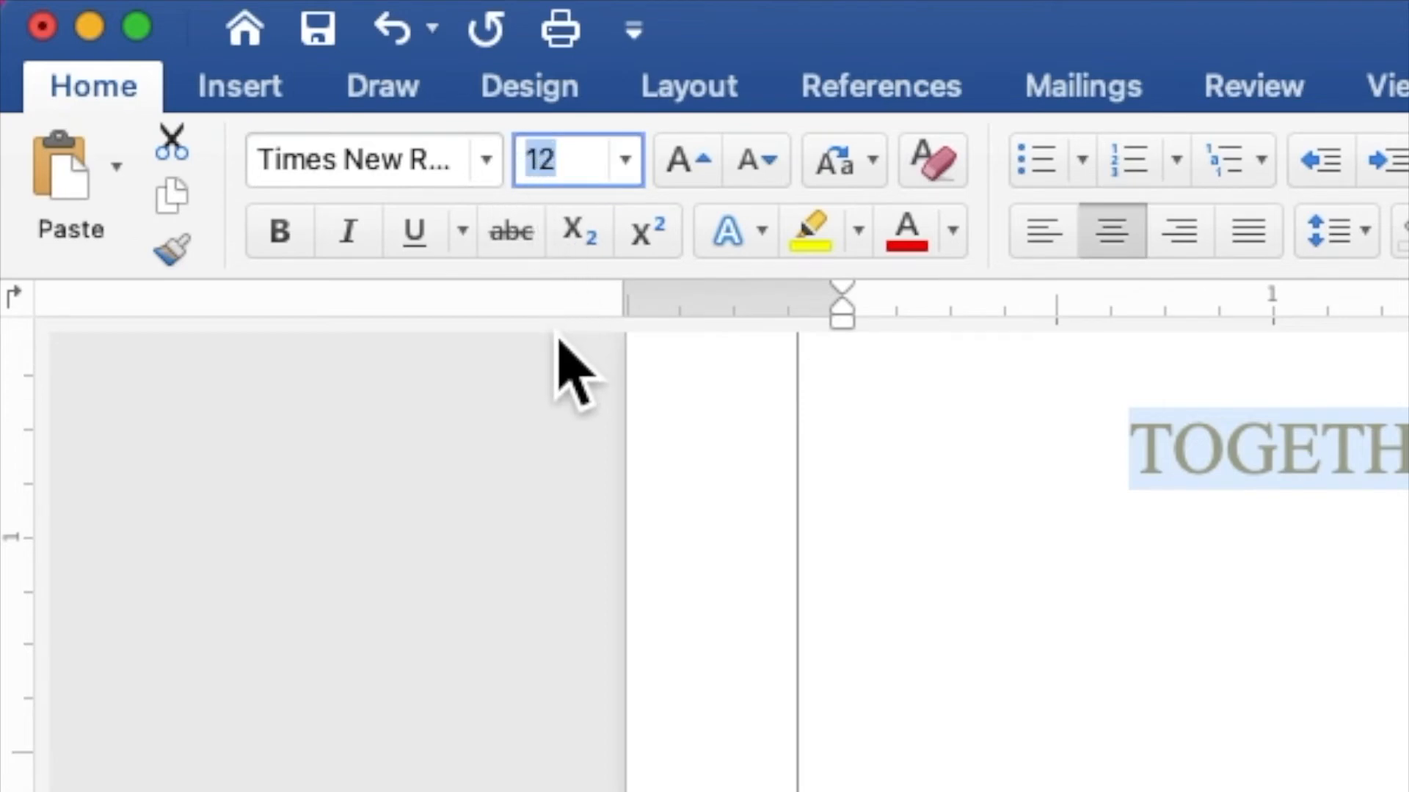
pyautogui.write('9')
pyautogui.press('Return')
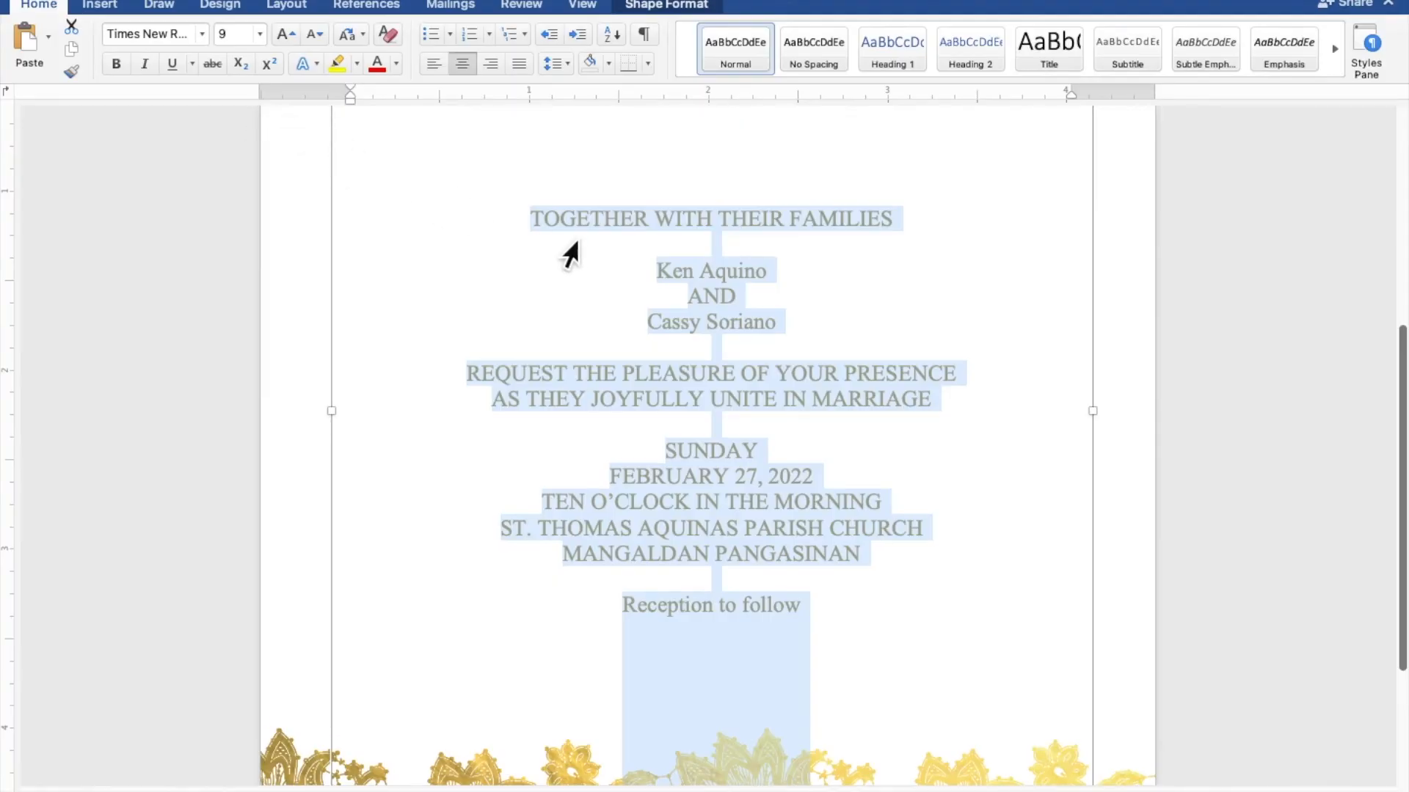
pyautogui.click(754, 270)
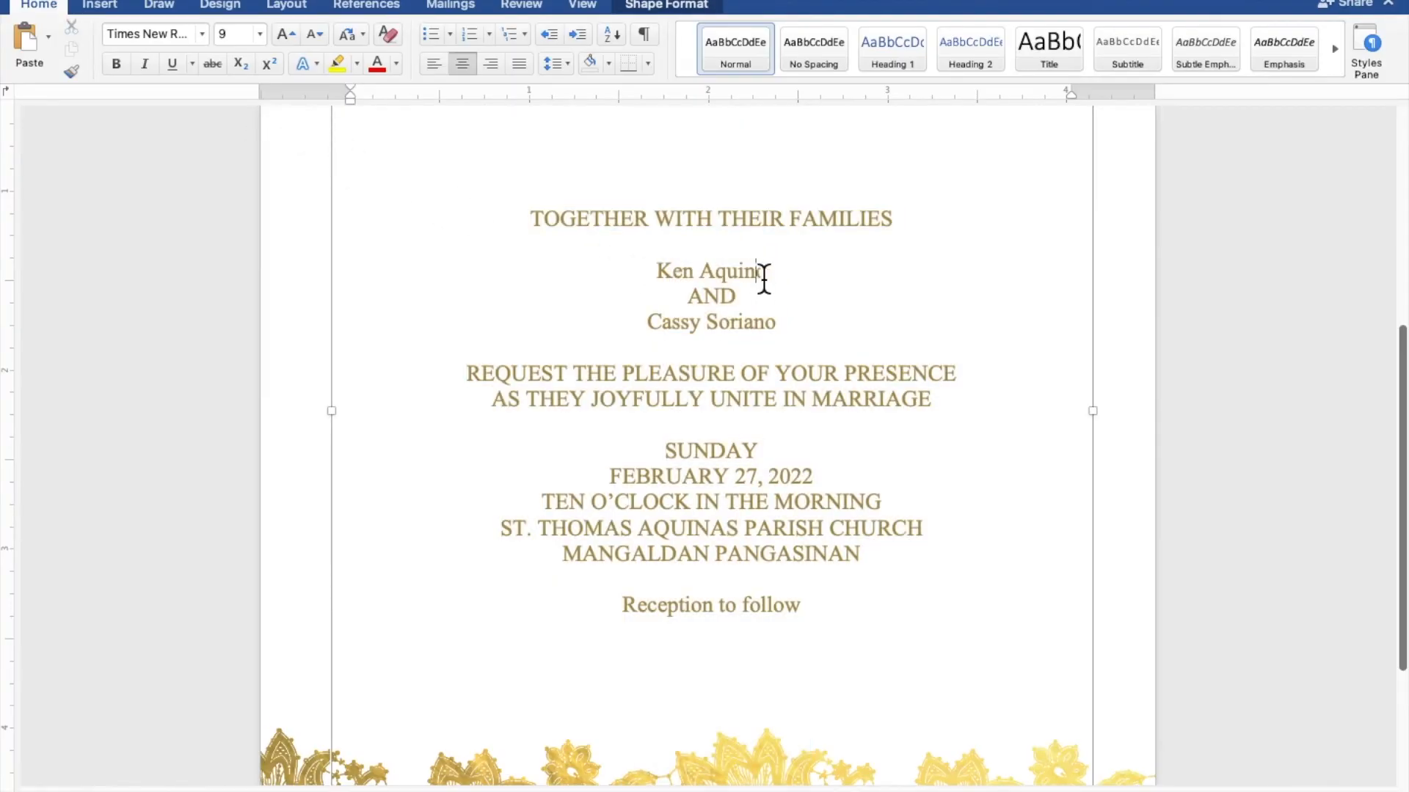
# Step: Format the groom's and bride's name lines in 40 pt Edwardian Script ITC
pyautogui.moveTo(780, 276); pyautogui.dragTo(682, 279)
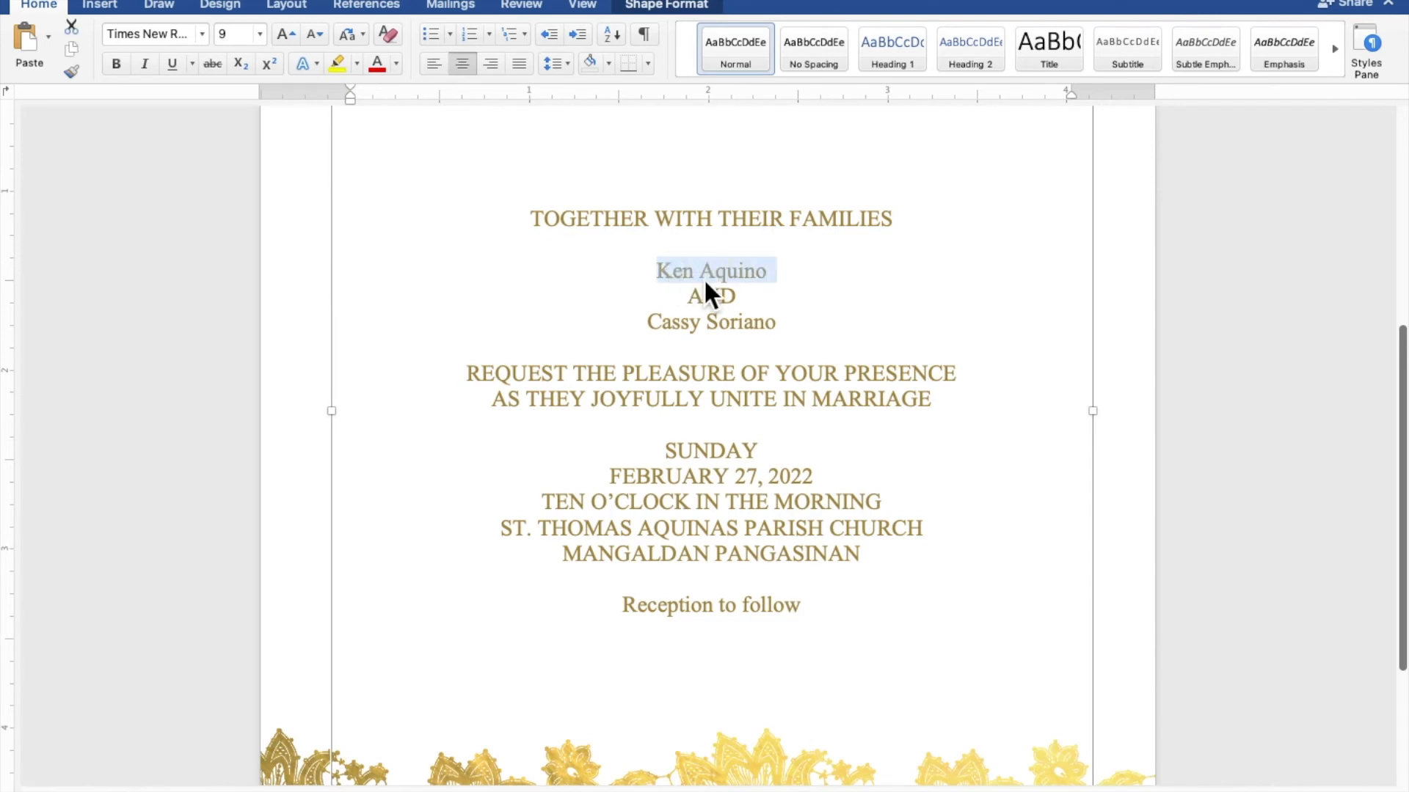
pyautogui.moveTo(788, 332); pyautogui.dragTo(688, 340)
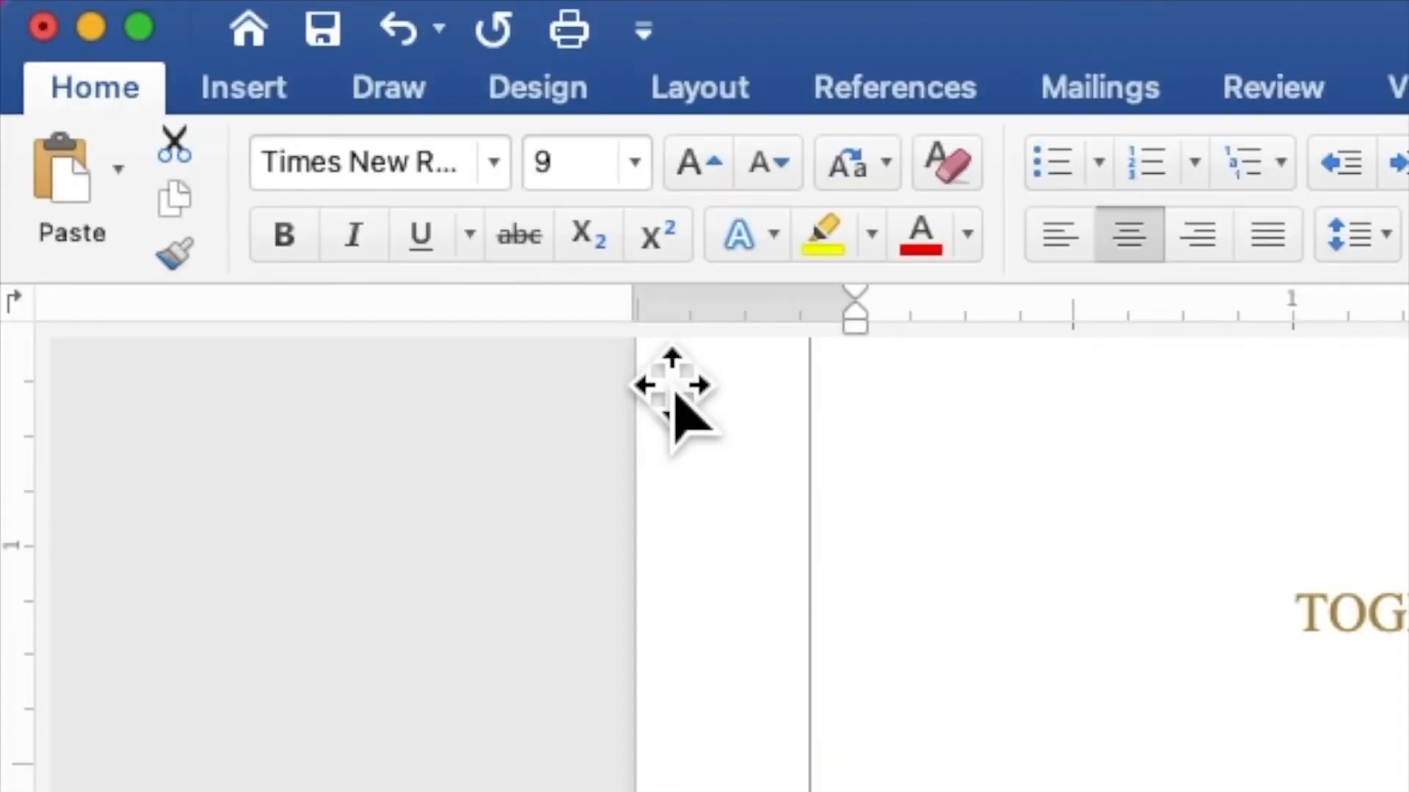
pyautogui.click(509, 179)
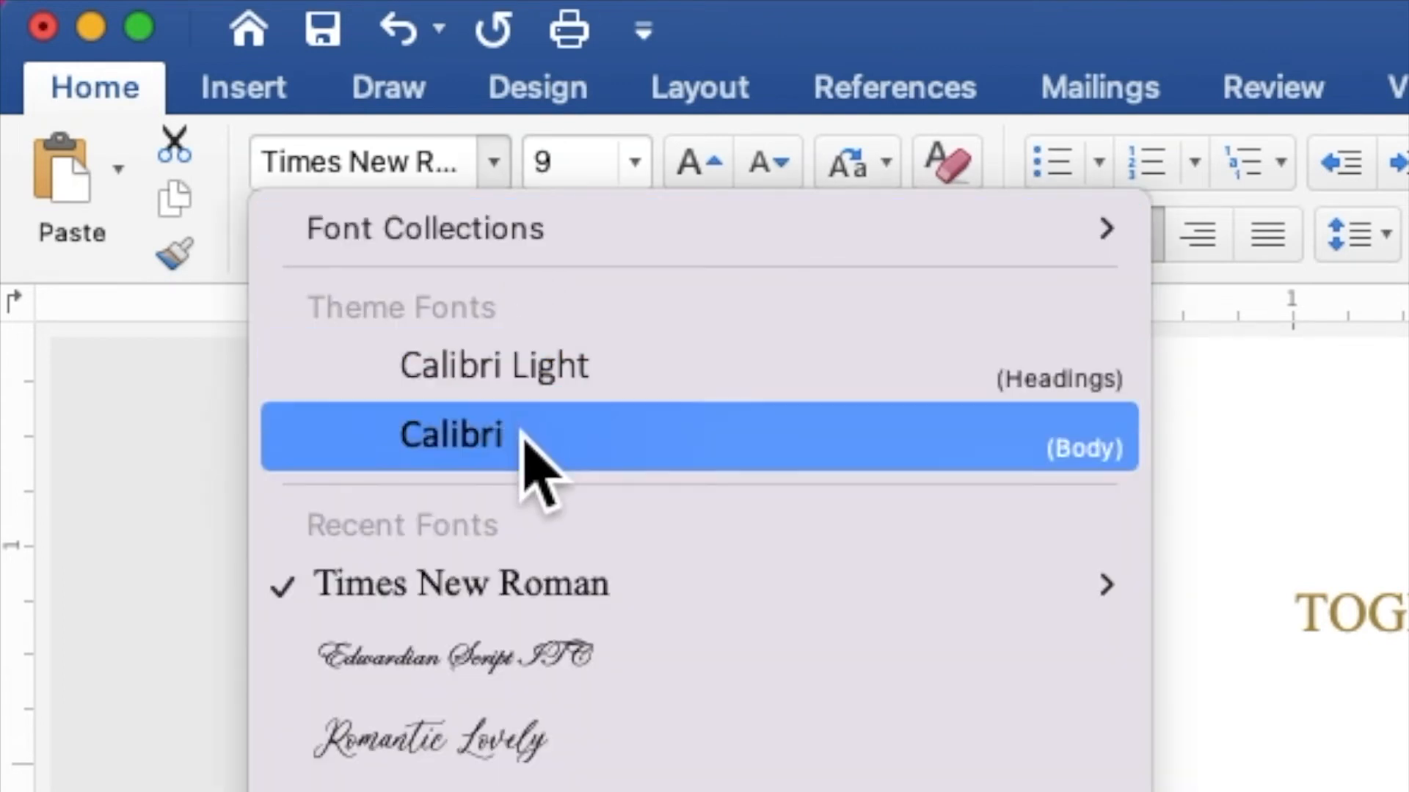
pyautogui.moveTo(522, 609)
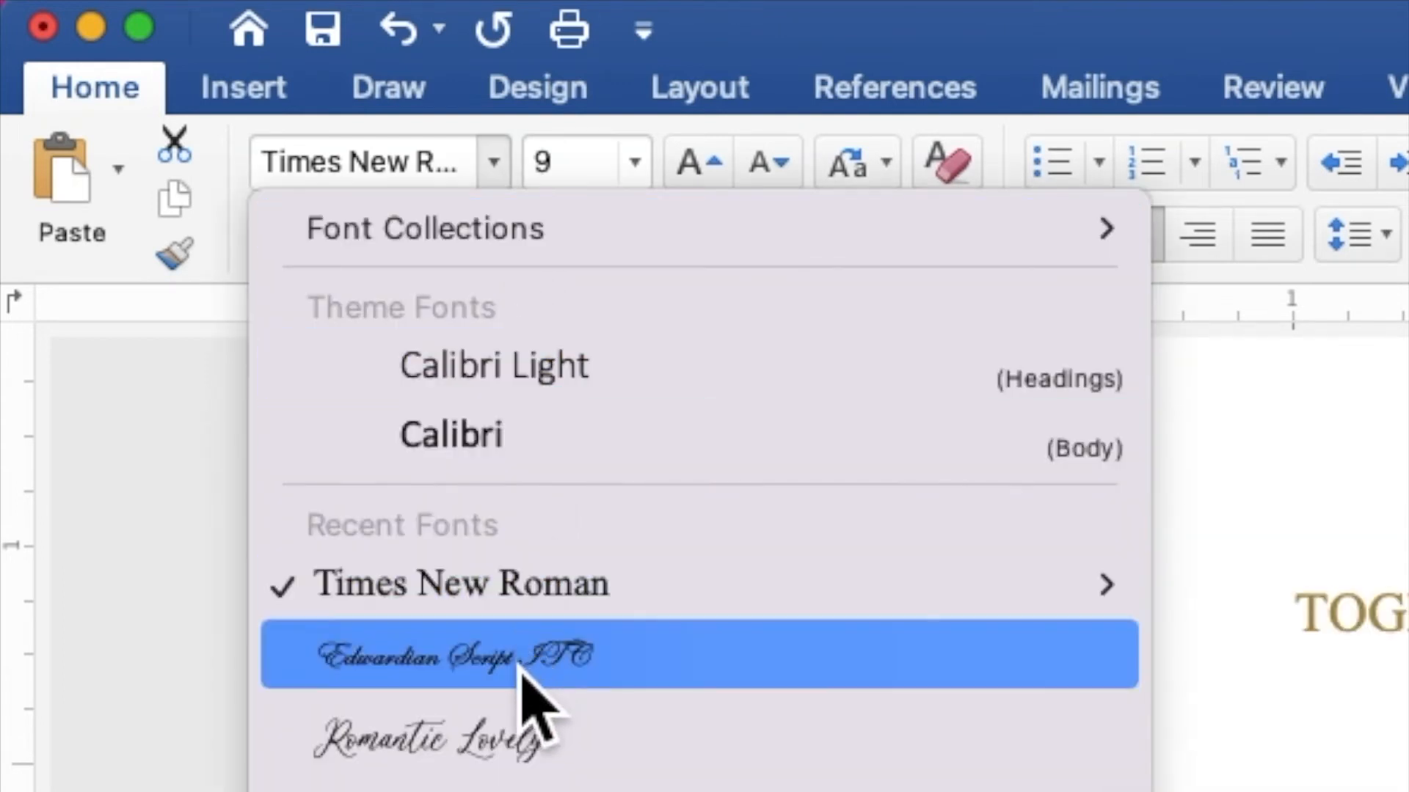
pyautogui.click(529, 661)
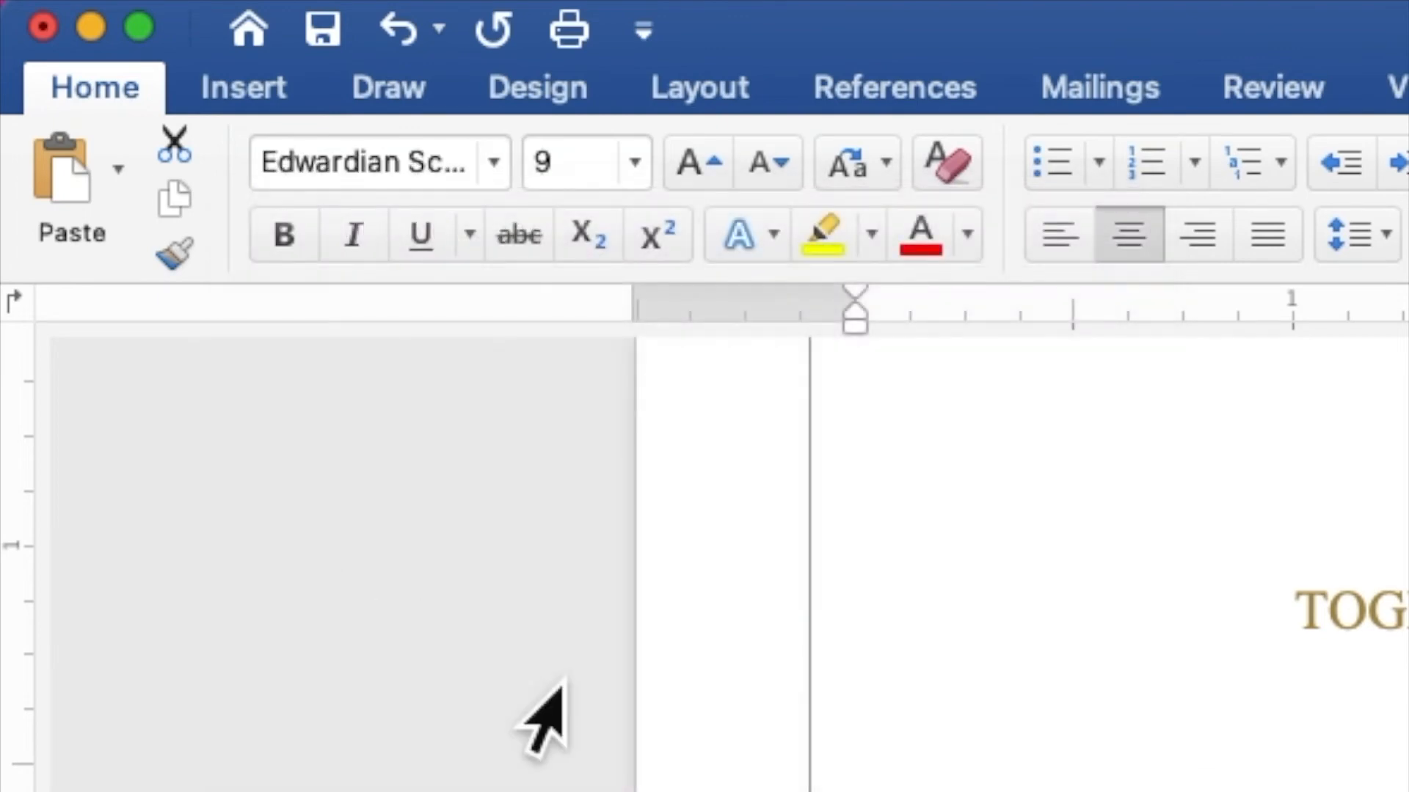
pyautogui.click(607, 184)
pyautogui.doubleClick(533, 170)
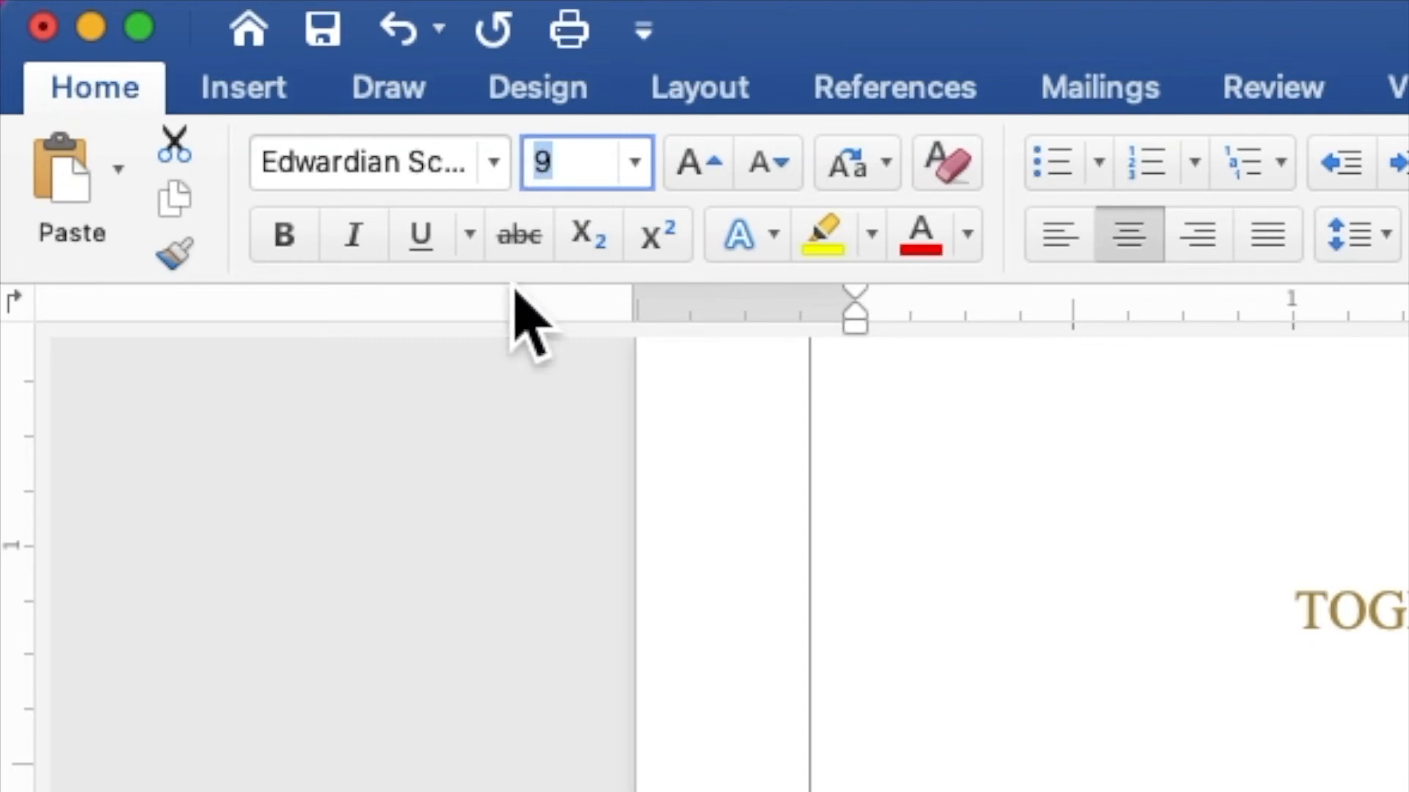
pyautogui.write('40')
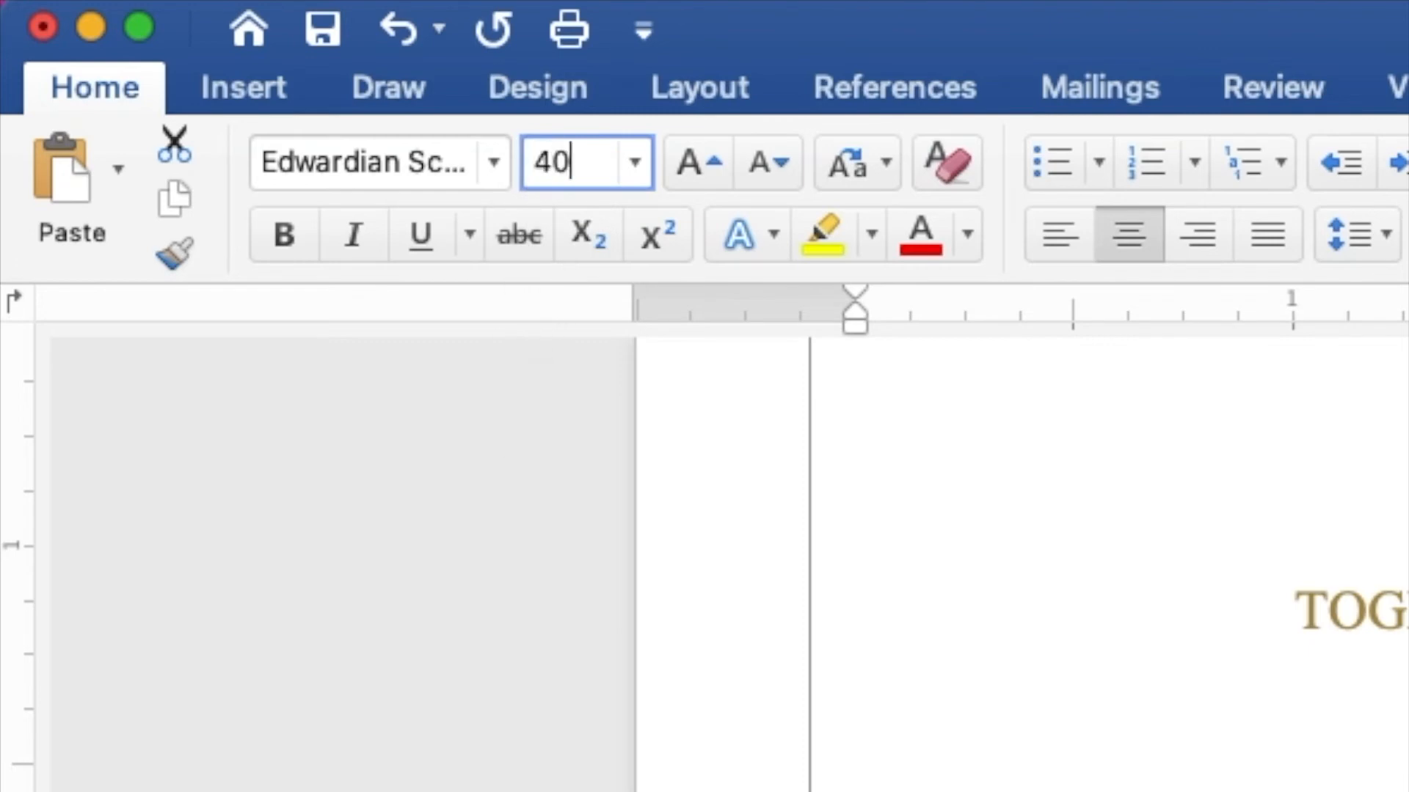
pyautogui.press('Return')
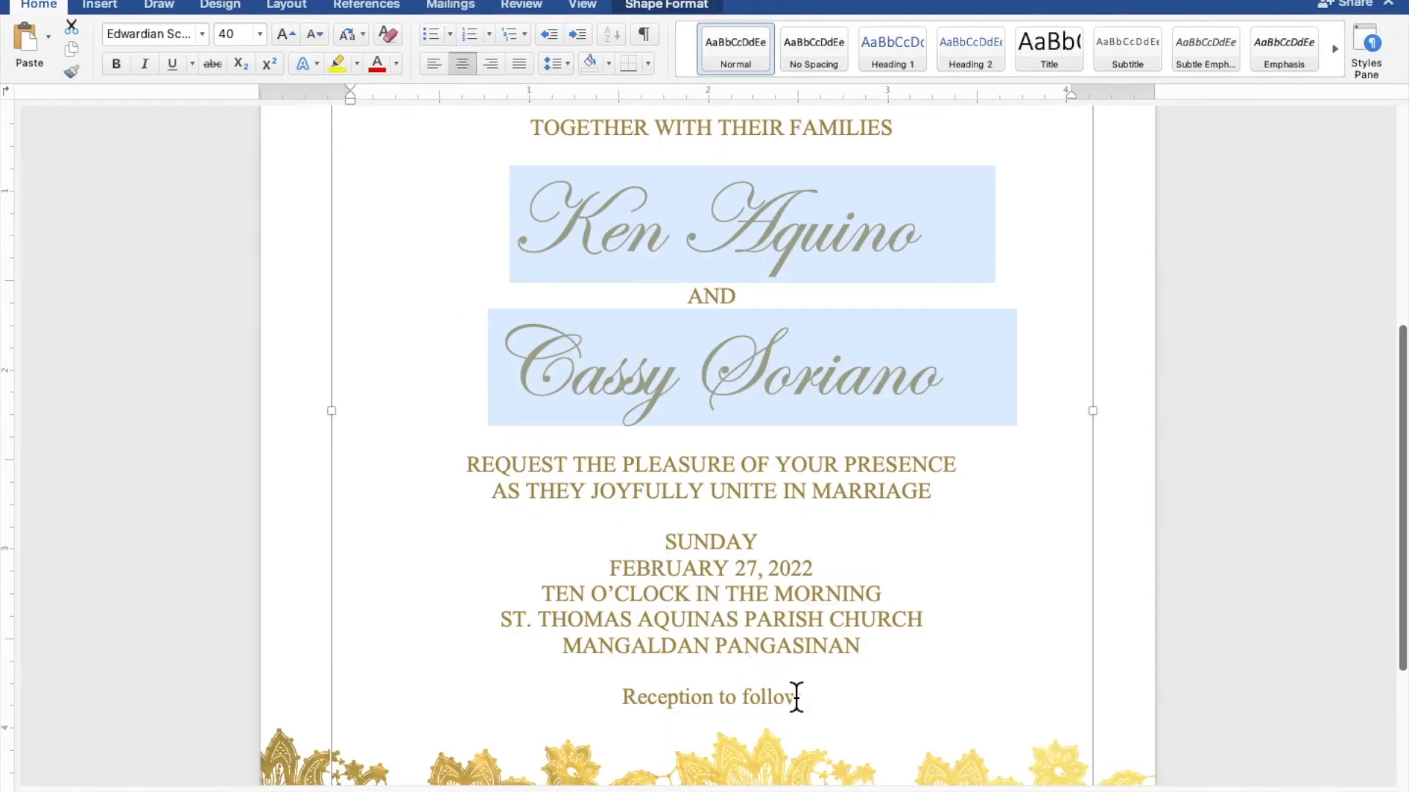
pyautogui.moveTo(826, 706); pyautogui.dragTo(673, 707)
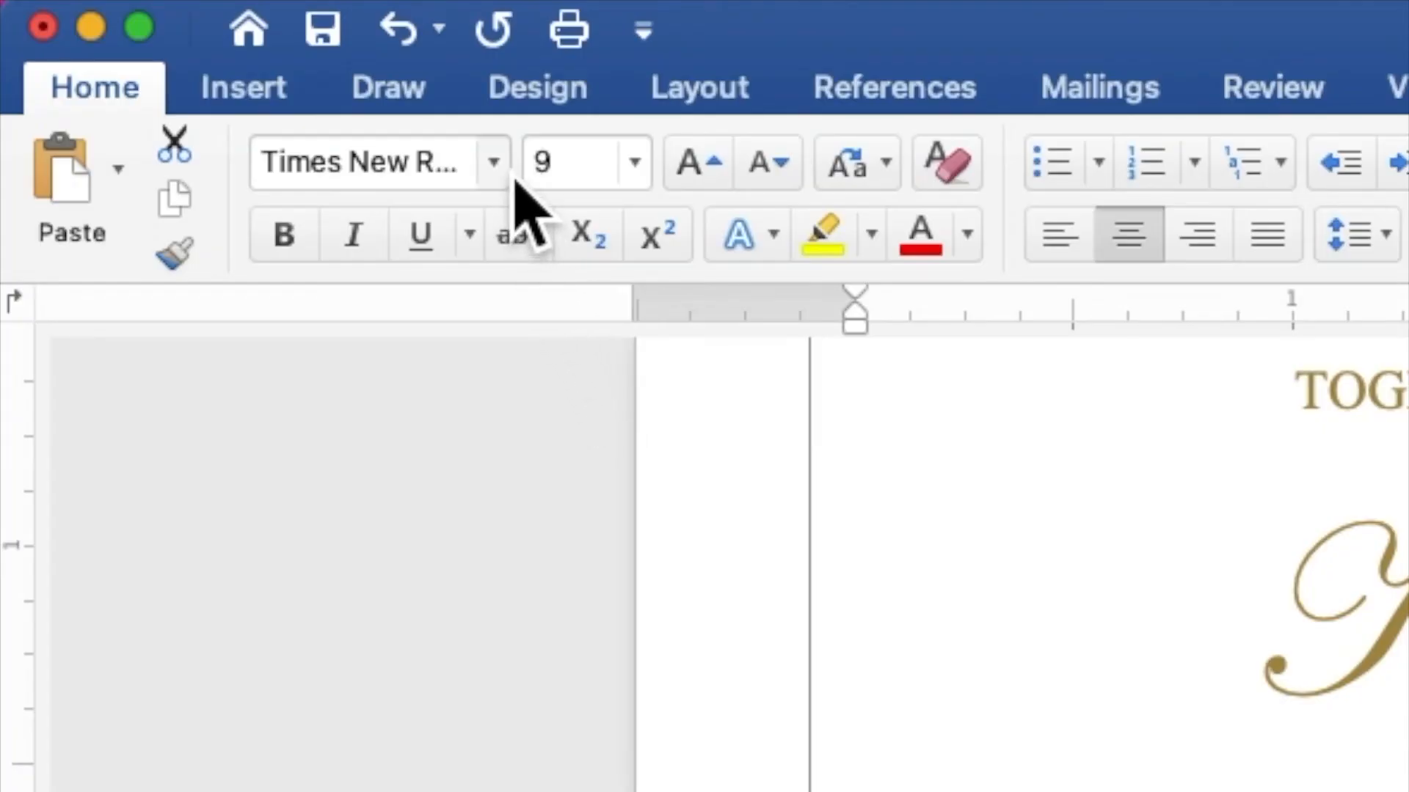
# Step: Change the 'Reception to follow' line to Edwardian Script ITC and enlarge it from 9 to 15 pt
pyautogui.click(506, 176)
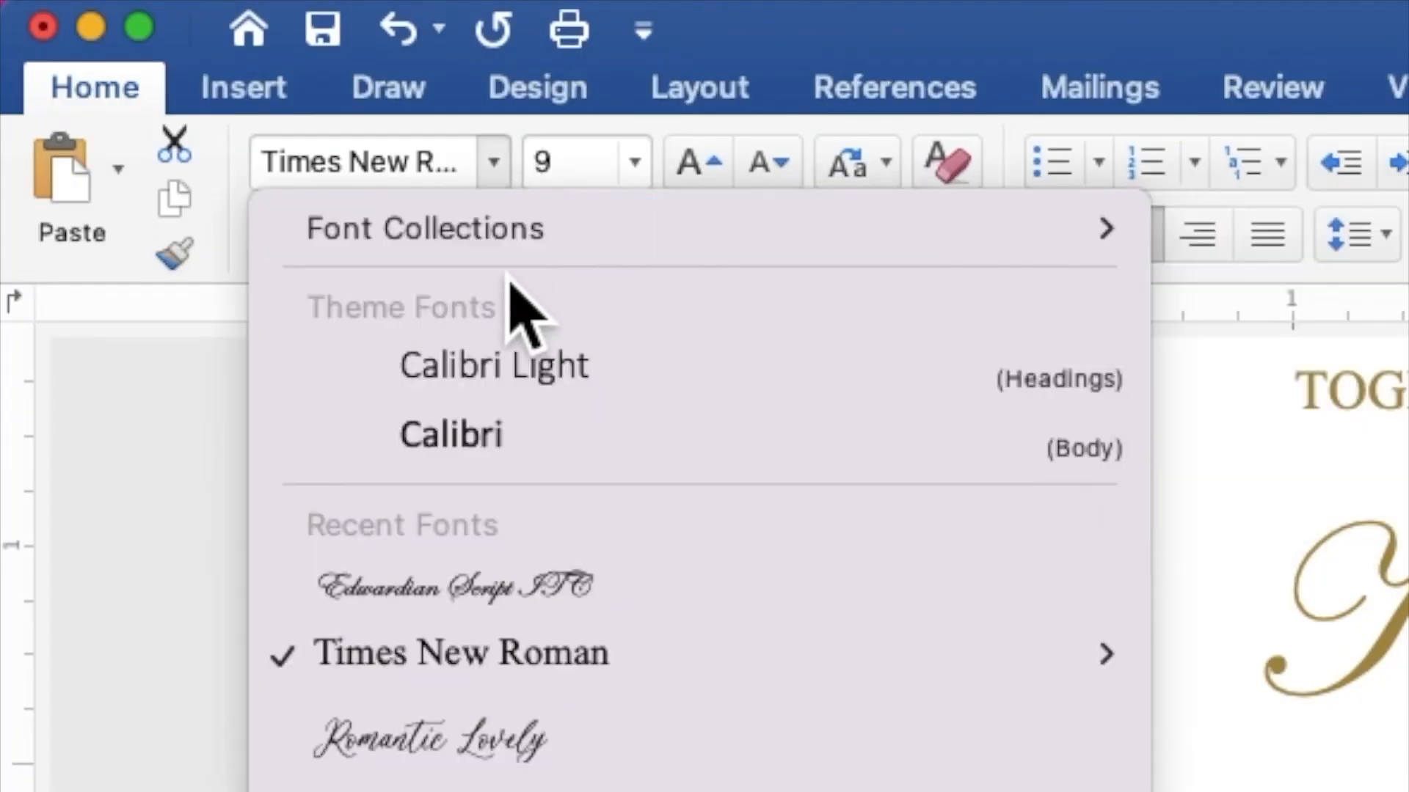
pyautogui.click(473, 613)
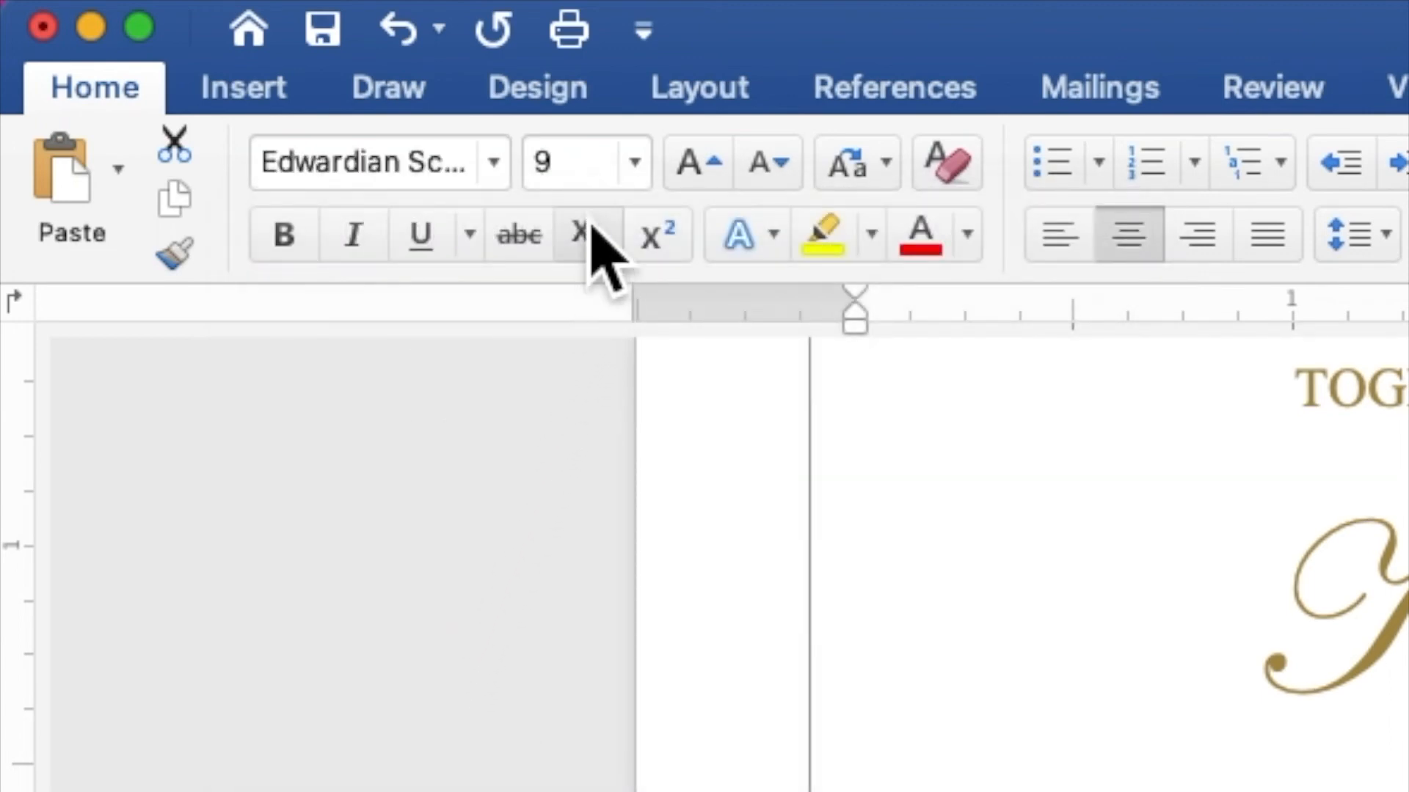
pyautogui.click(578, 189)
pyautogui.doubleClick(542, 176)
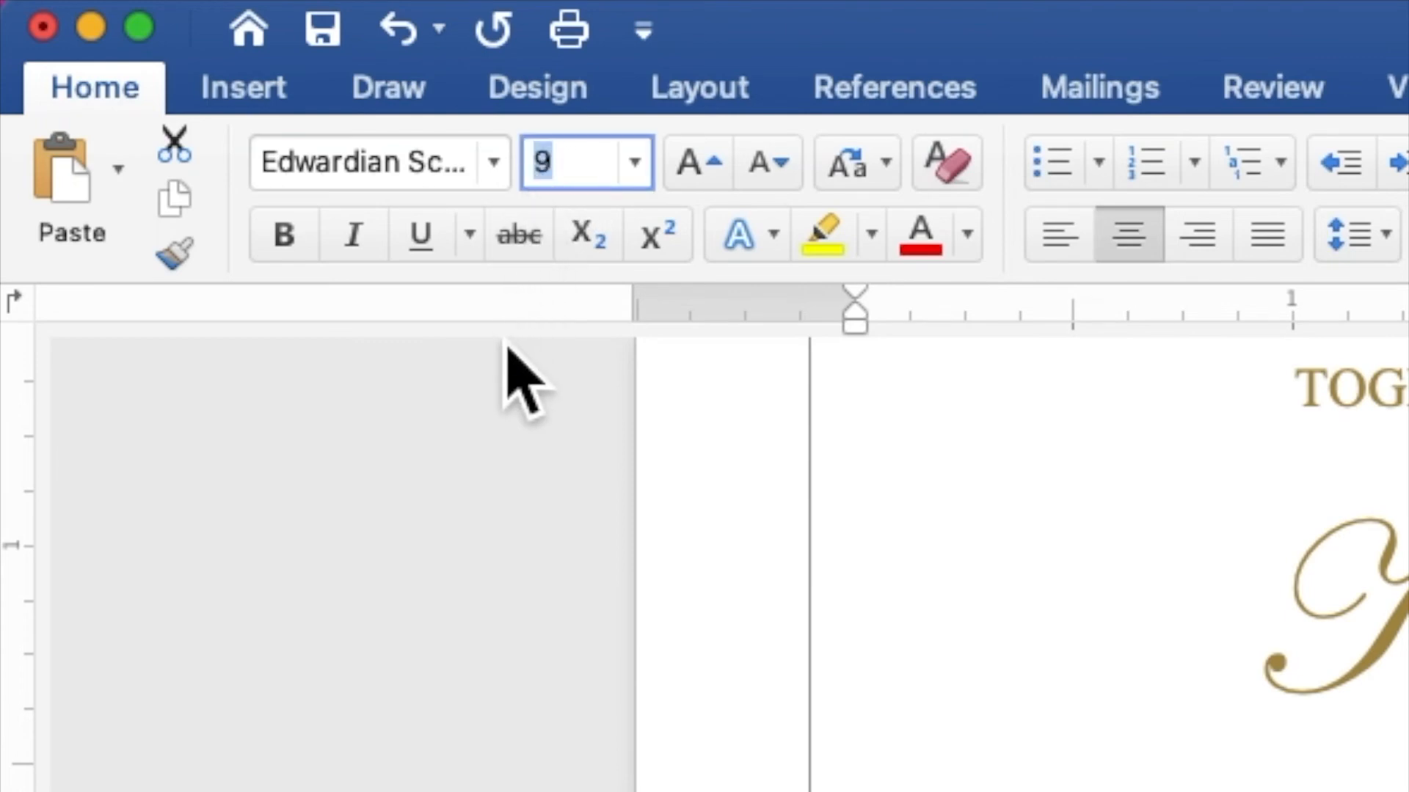
pyautogui.write('15')
pyautogui.press('Return')
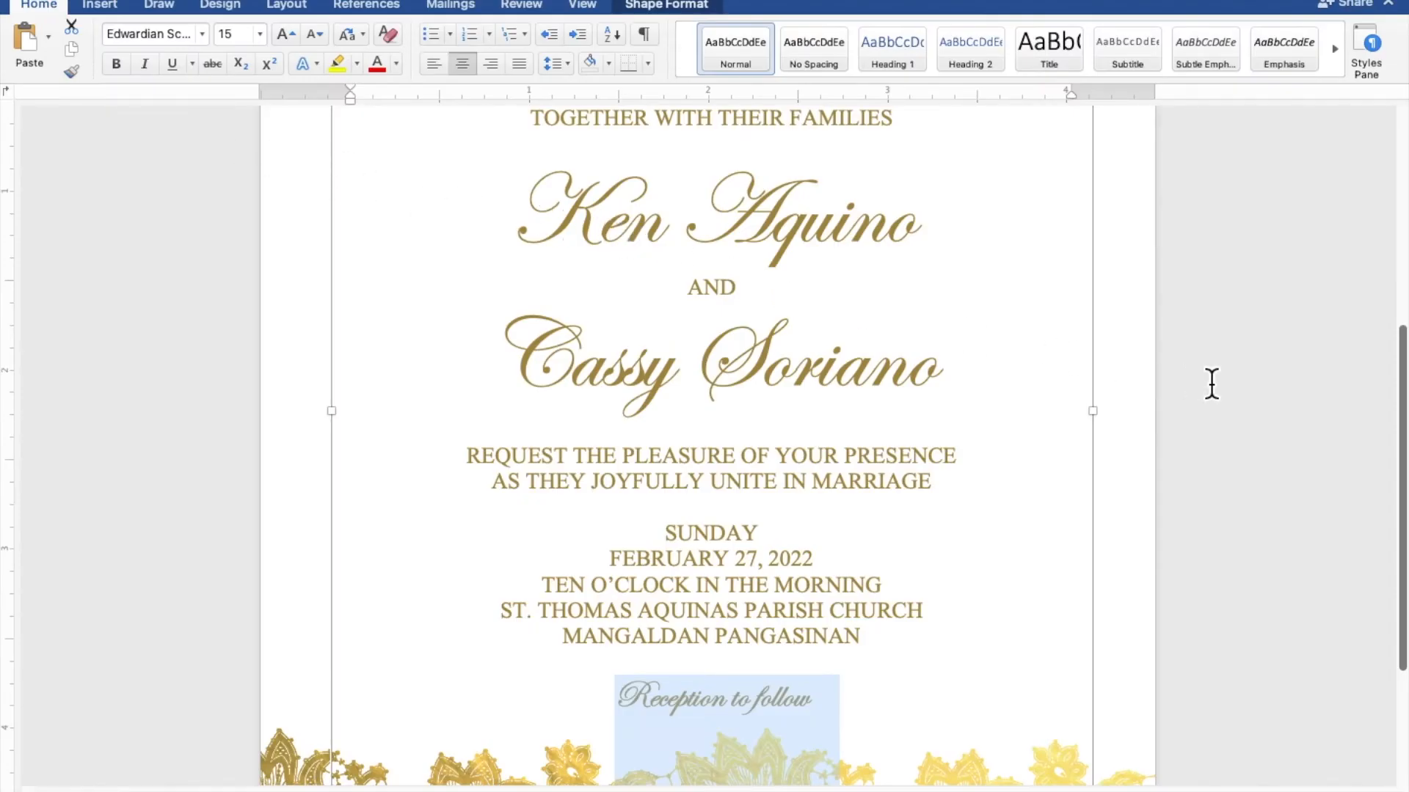
# Step: Shift the invitation text box one nudge left and one nudge down, then deselect it to preview
pyautogui.scroll(-5, 1212, 383)
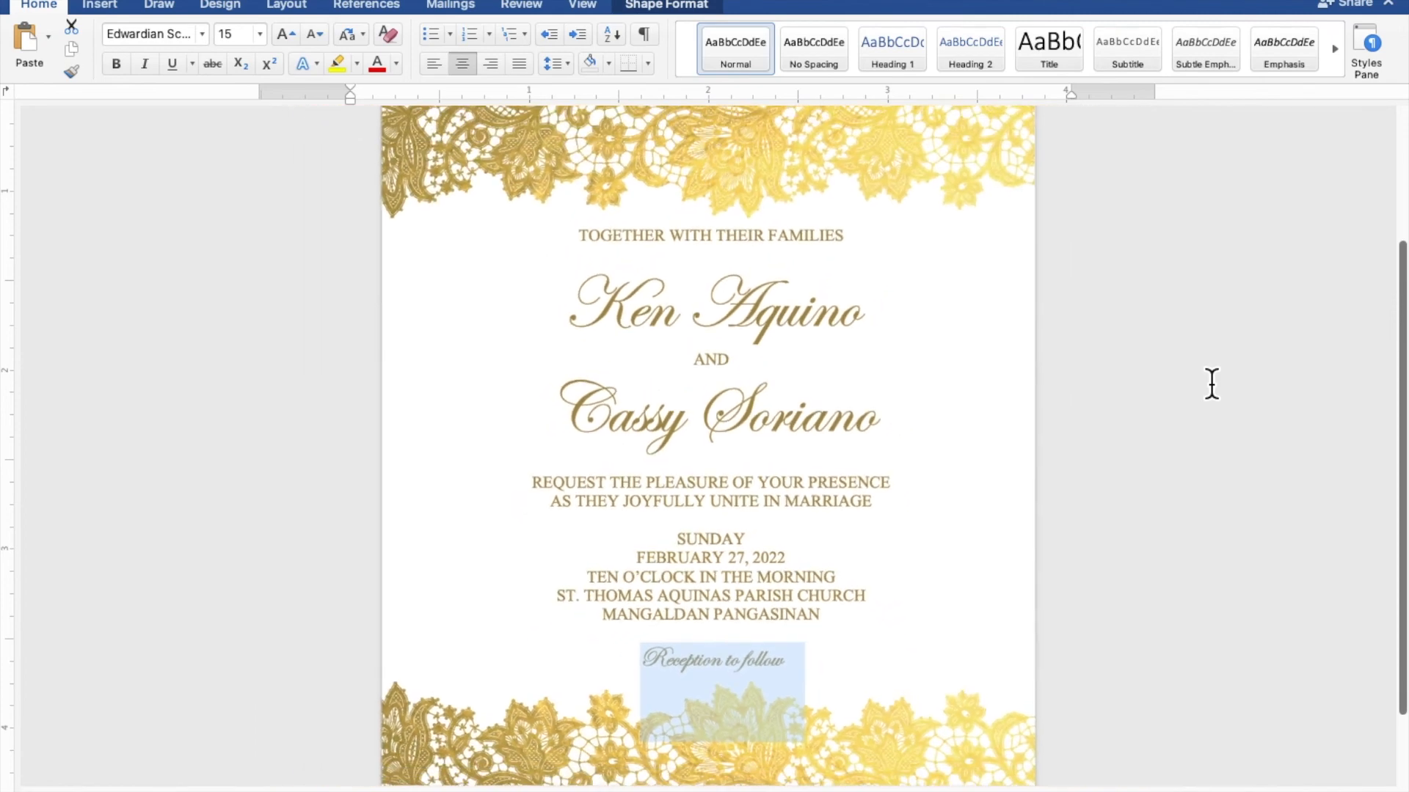
pyautogui.scroll(-5, 1211, 383)
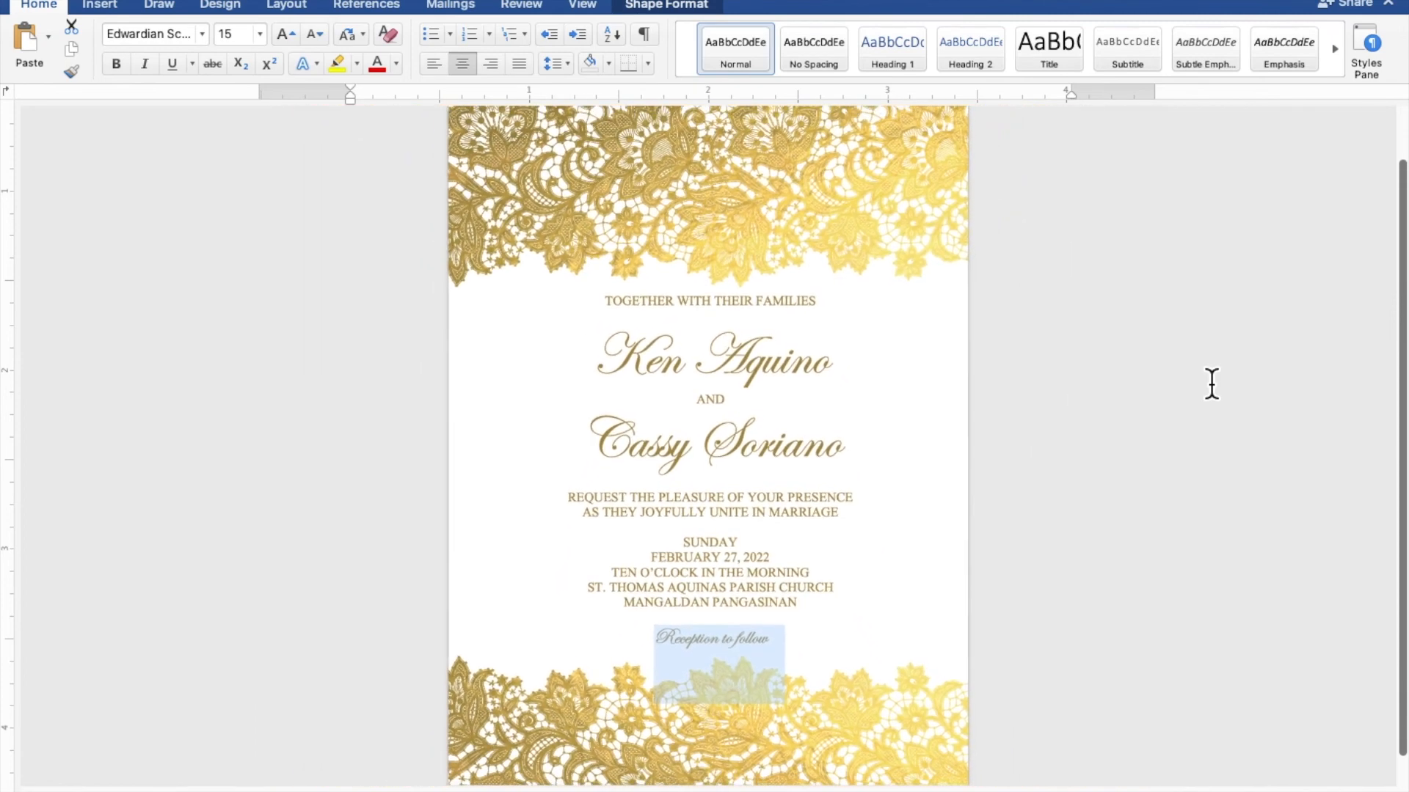
pyautogui.scroll(-3, 1212, 383)
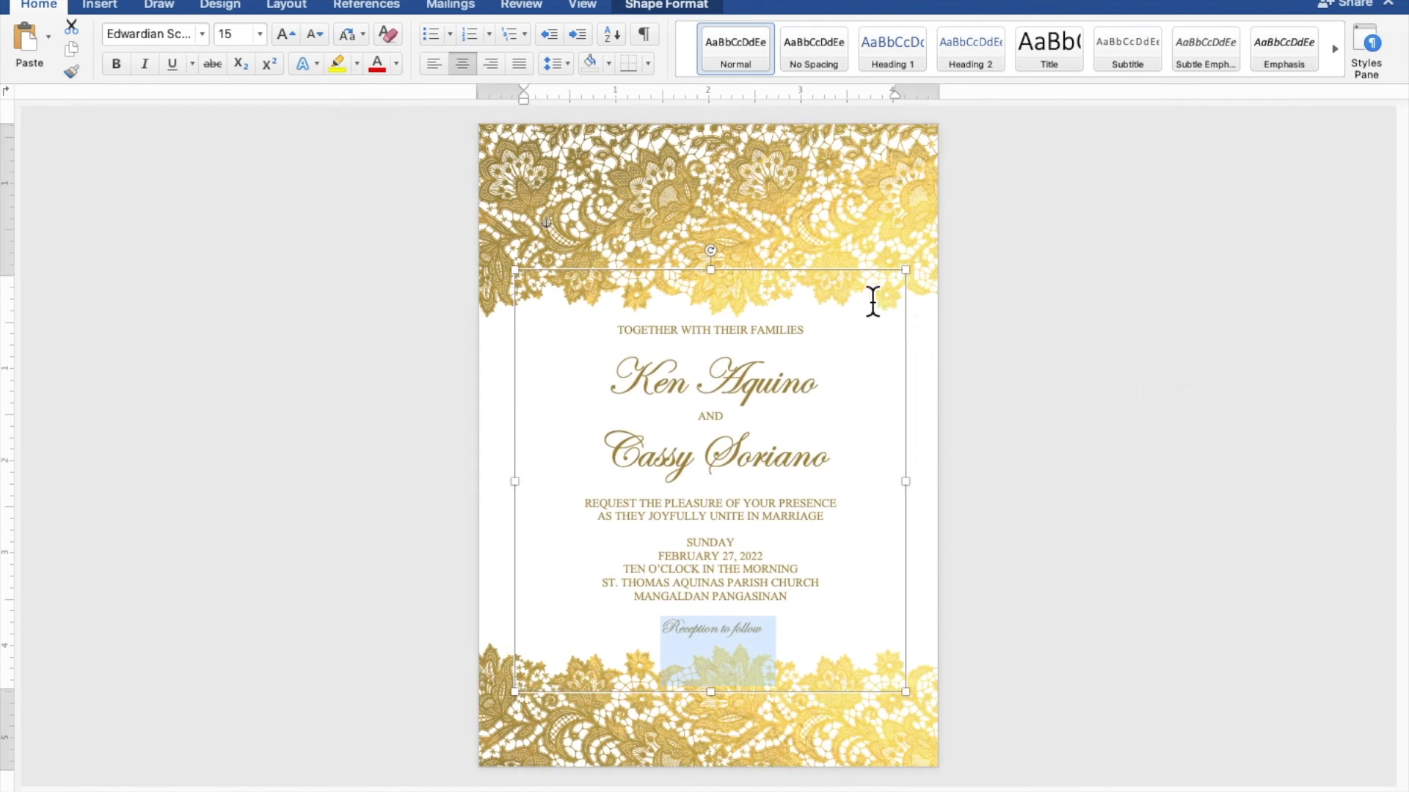
pyautogui.click(852, 280)
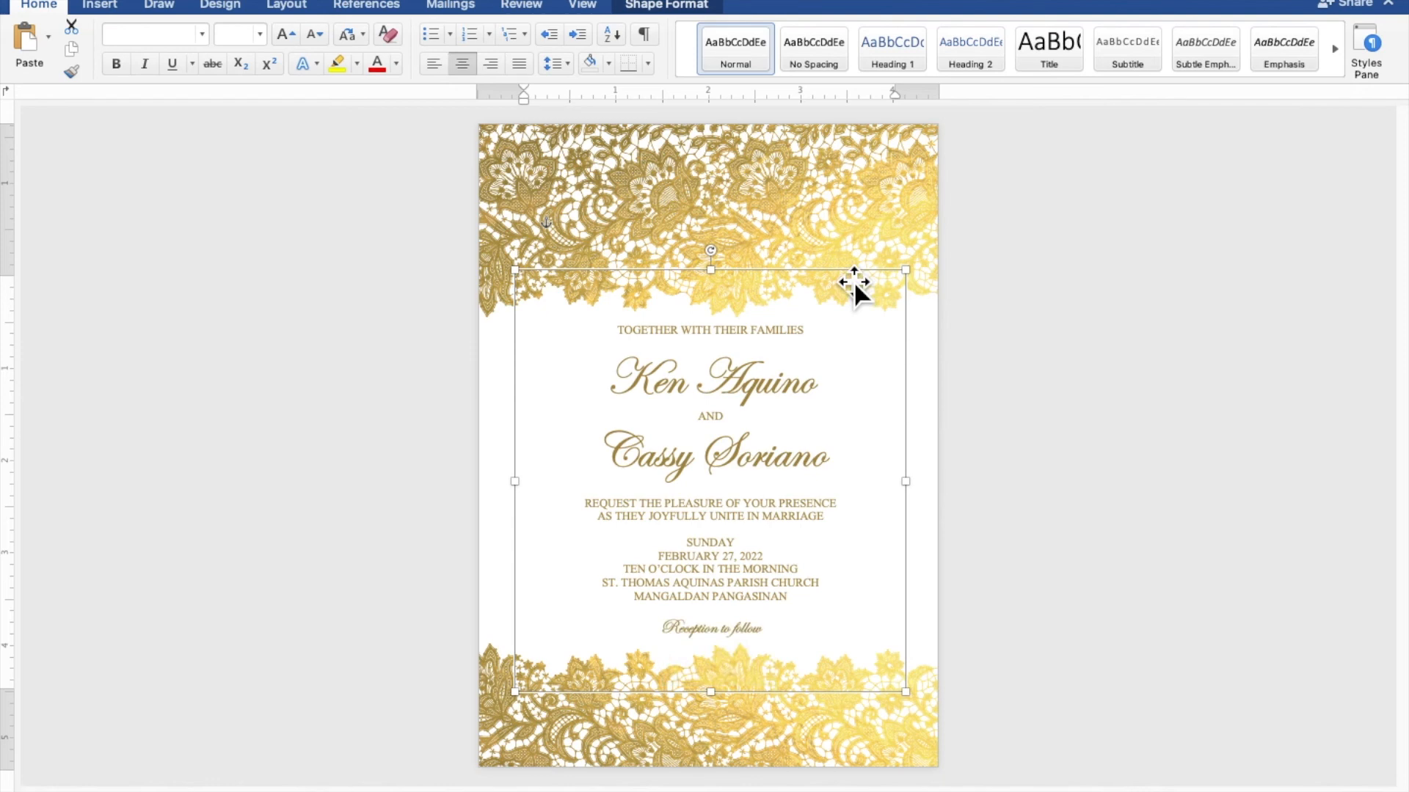
pyautogui.press('Left')
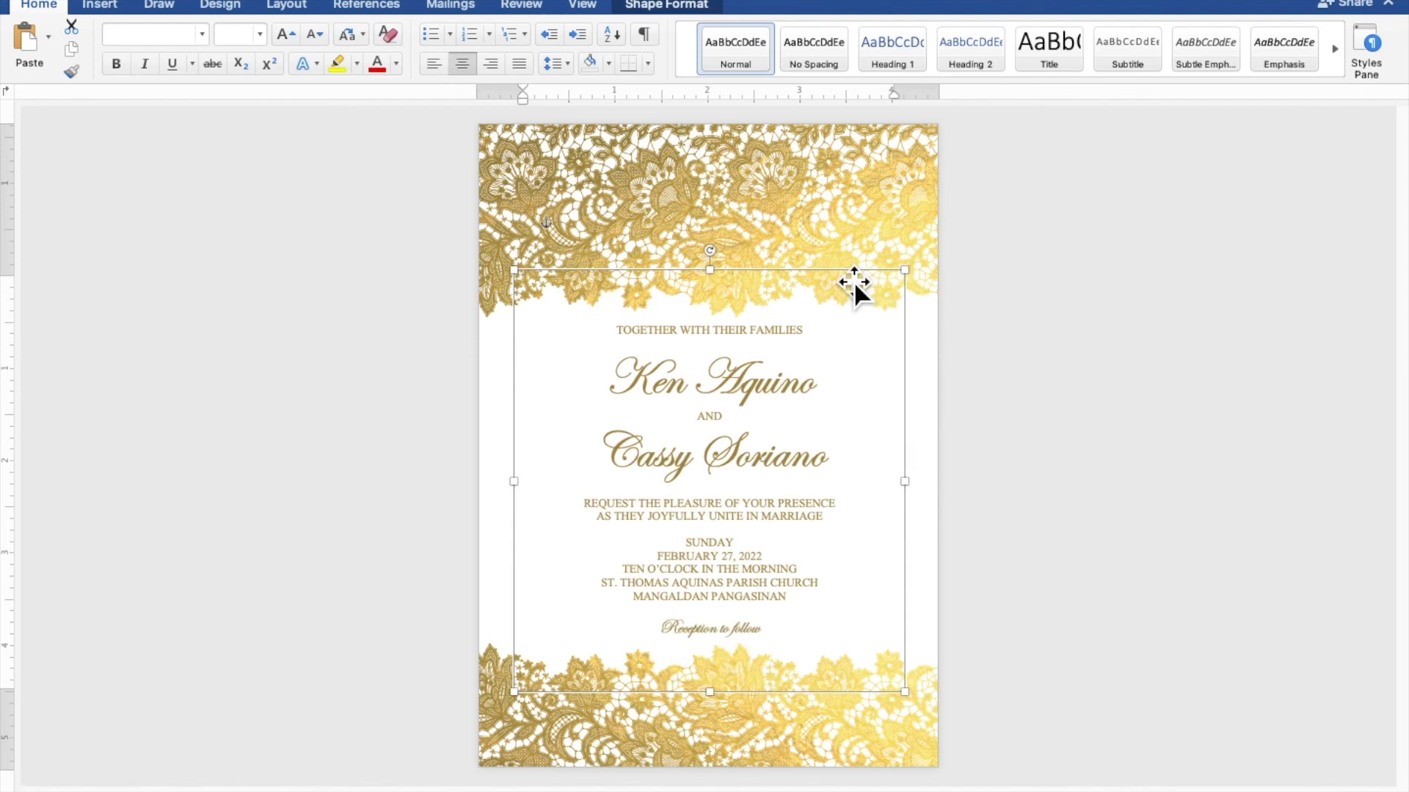
pyautogui.press('Down')
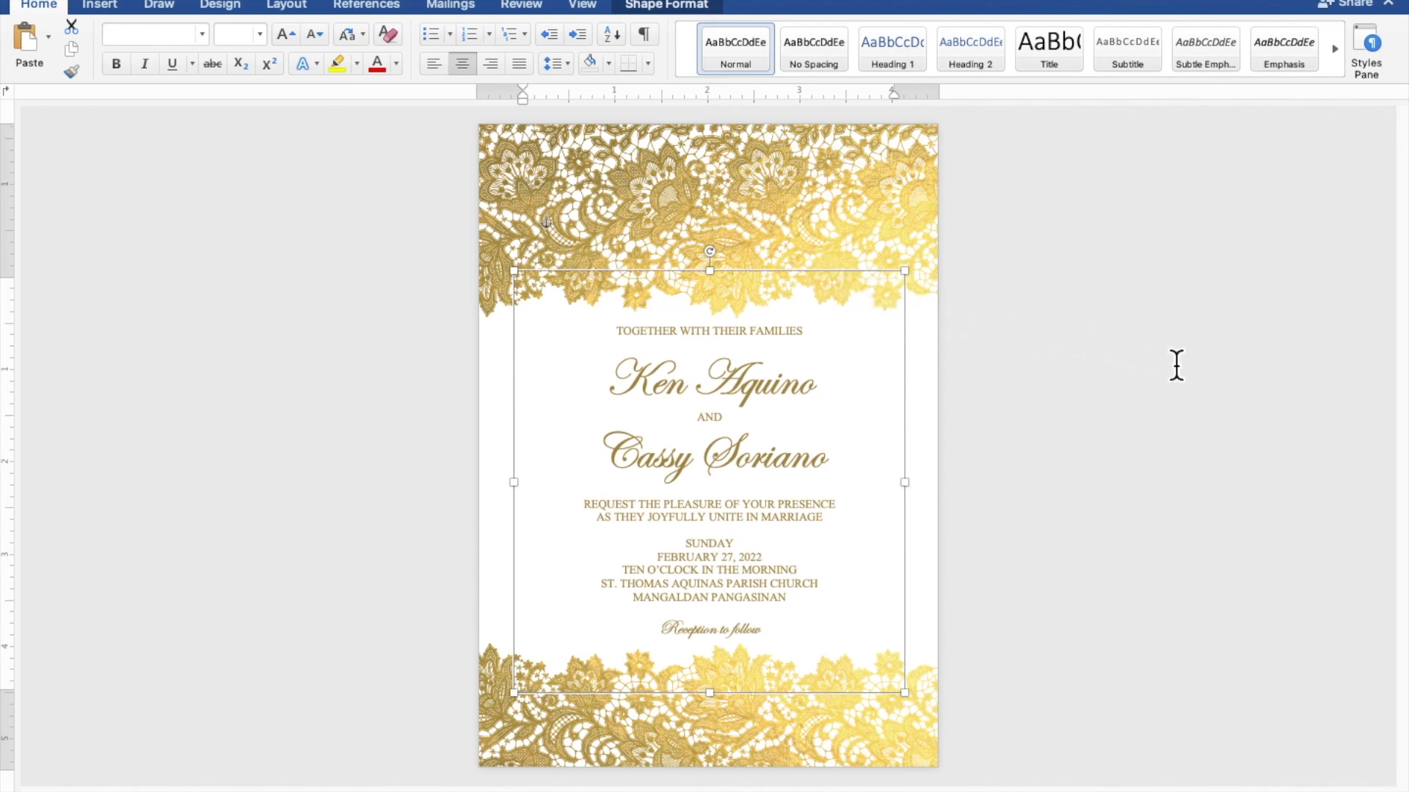
pyautogui.click(1226, 371)
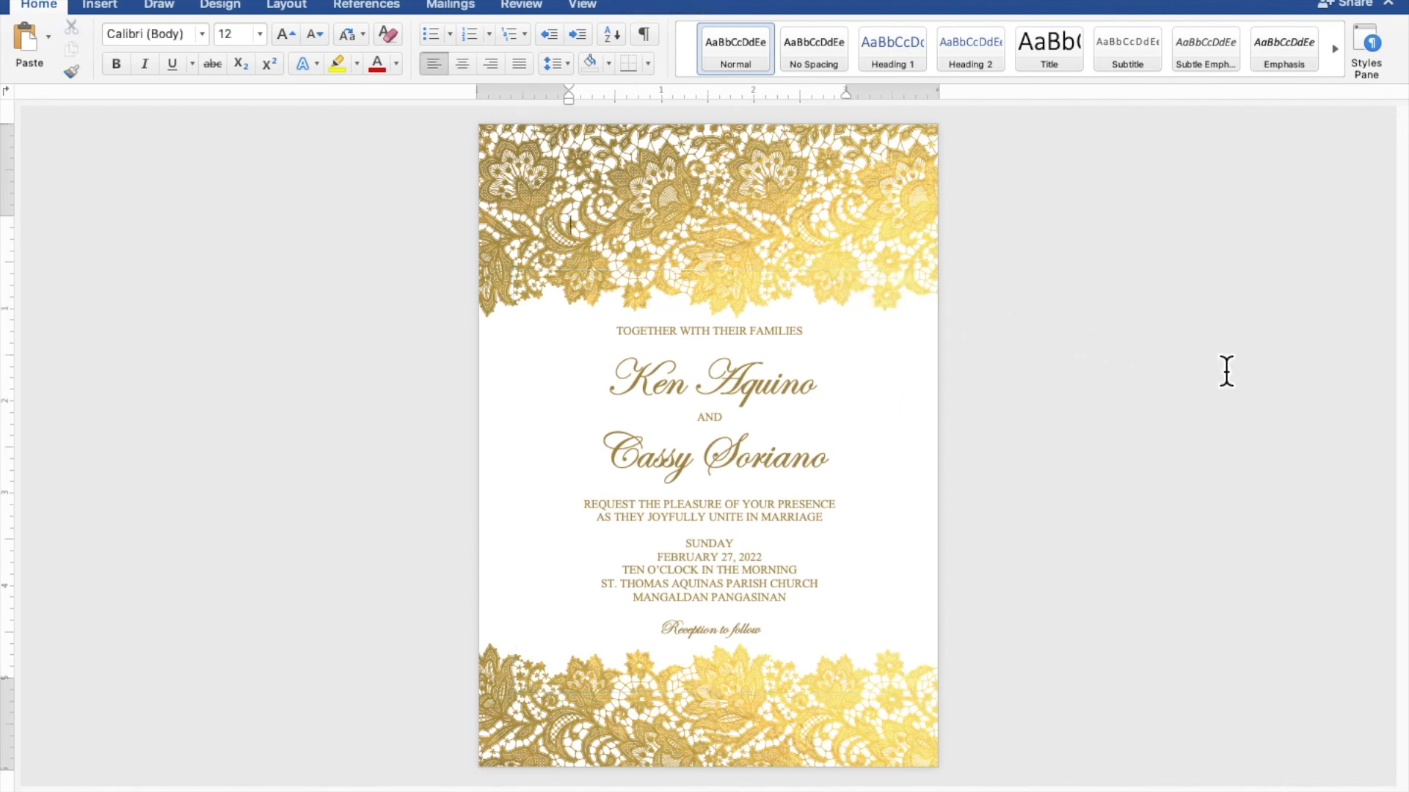